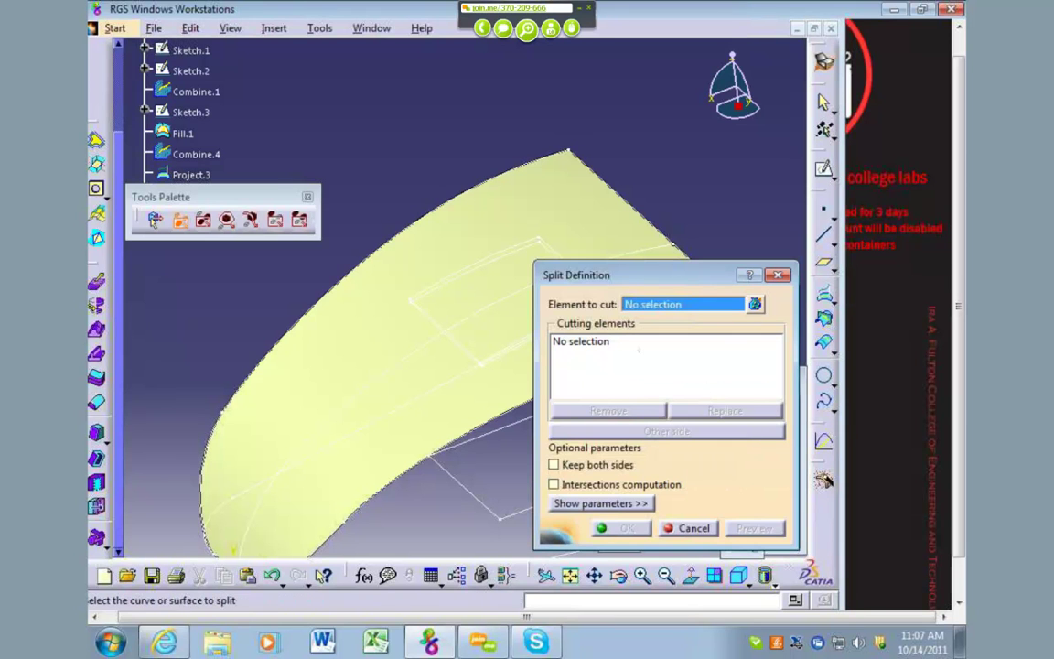
Step: Split the Fill.1 surface with the Project.3 curve, keeping the outer portion so a rectangular opening is cut
{"action": "left_click", "coordinate": [579, 196]}
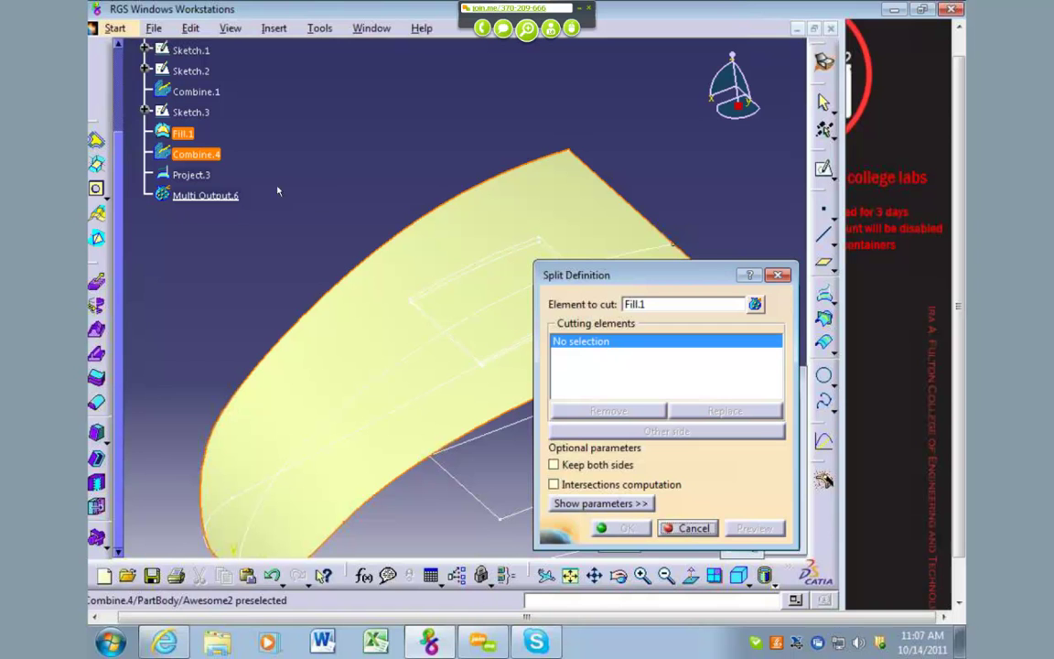
{"action": "left_click", "coordinate": [194, 173]}
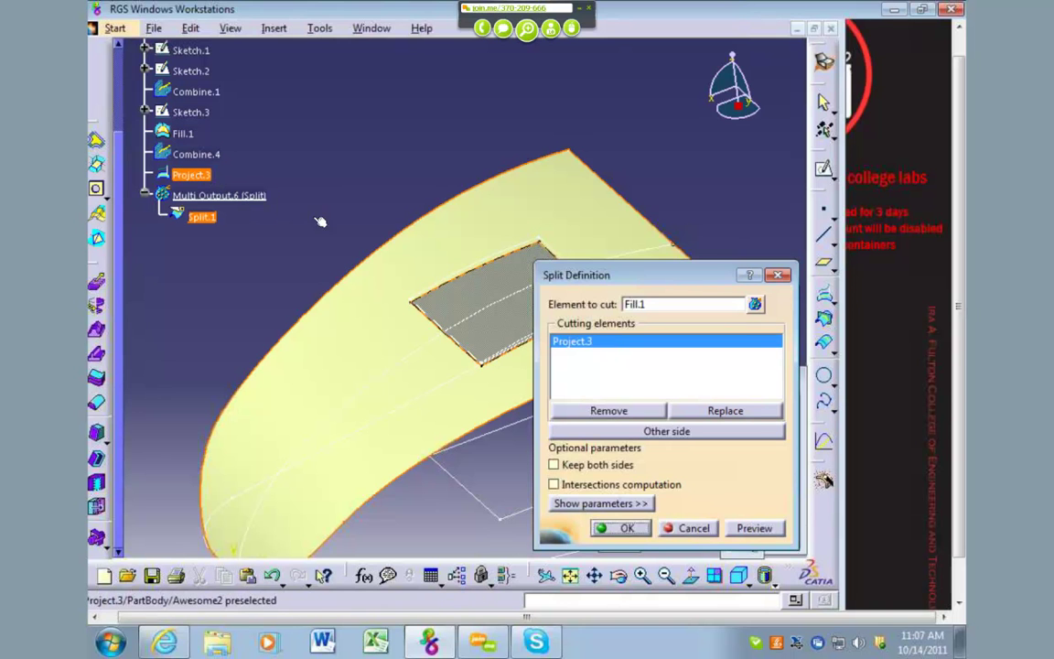
{"action": "middle_click_drag", "start_coordinate": [440, 357], "coordinate": [443, 284]}
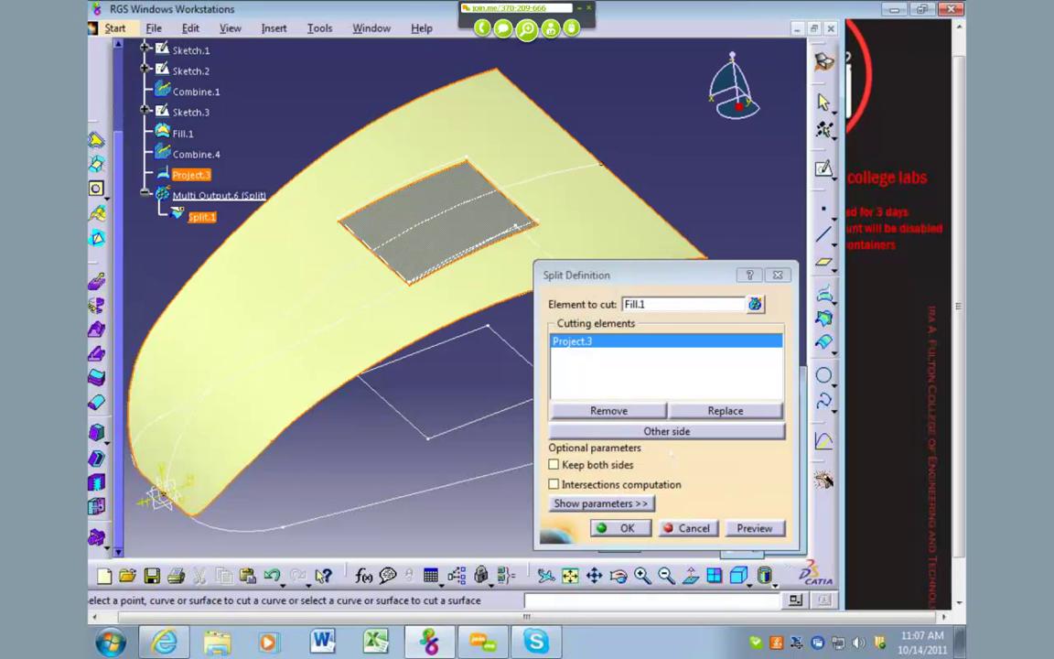
{"action": "left_click", "coordinate": [667, 431]}
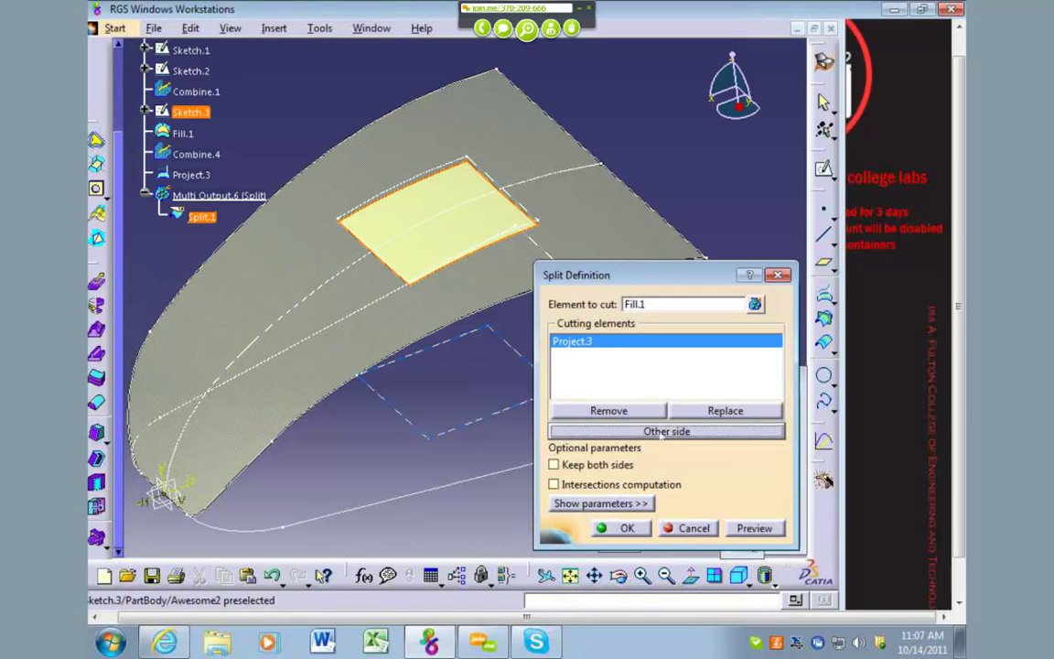
{"action": "left_click", "coordinate": [661, 431]}
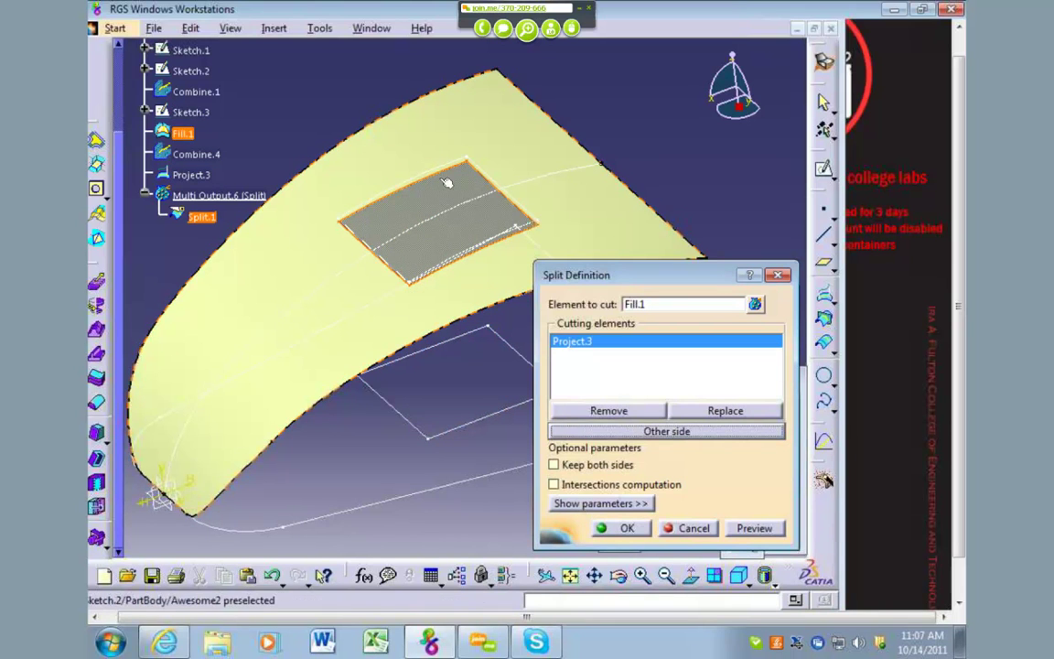
{"action": "left_click", "coordinate": [638, 529]}
{"action": "middle_click_drag", "start_coordinate": [353, 458], "coordinate": [523, 450]}
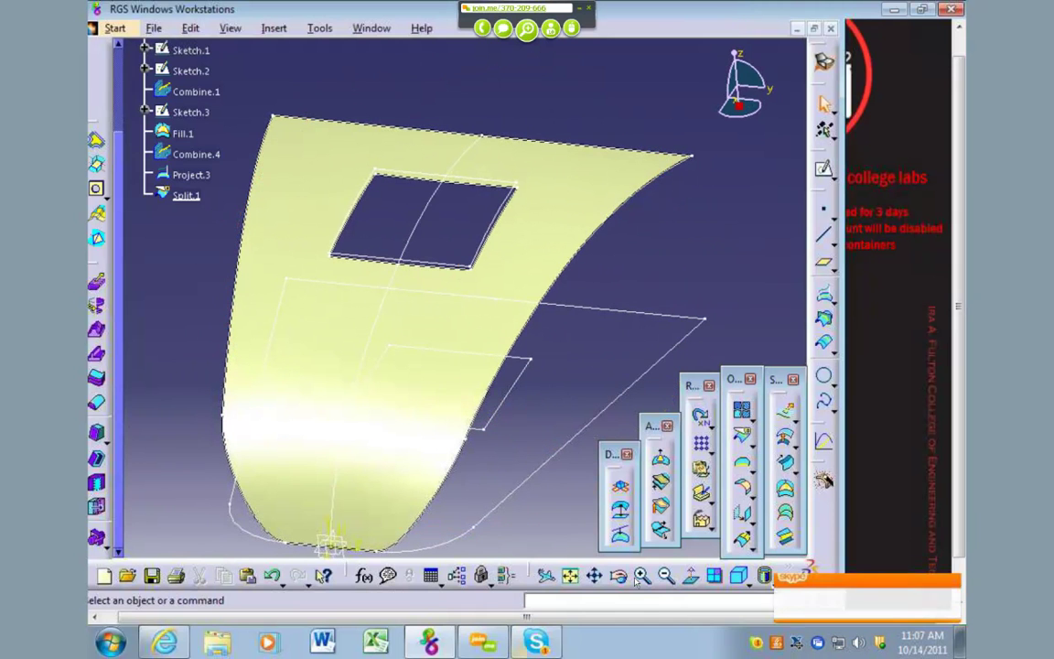
{"action": "left_click", "coordinate": [554, 646]}
{"action": "left_click", "coordinate": [554, 646]}
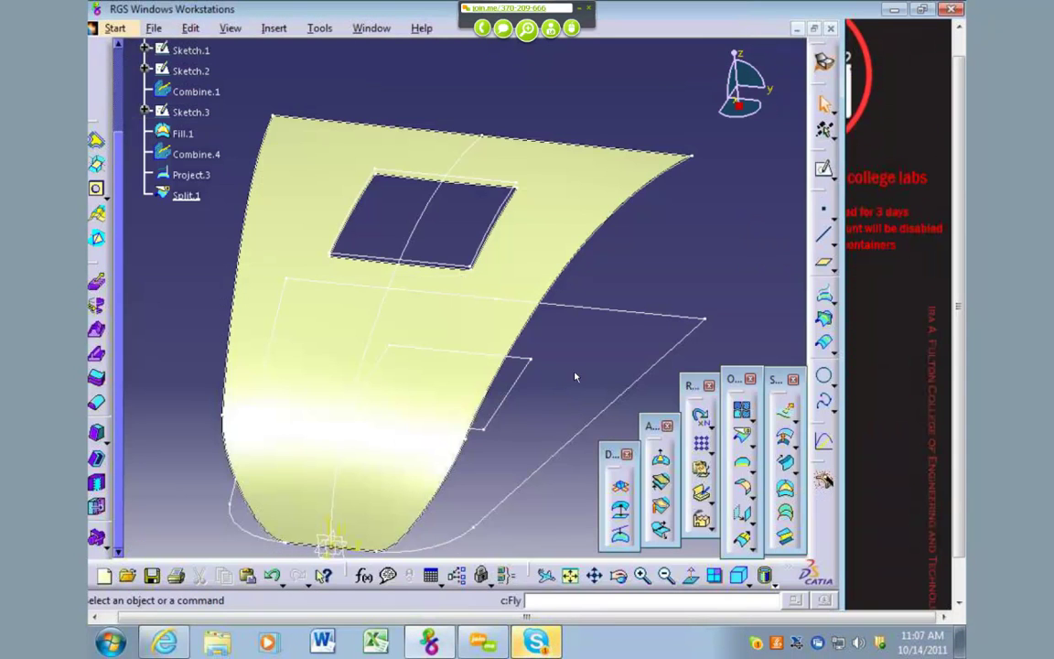
{"action": "middle_click_drag", "start_coordinate": [588, 369], "coordinate": [527, 417]}
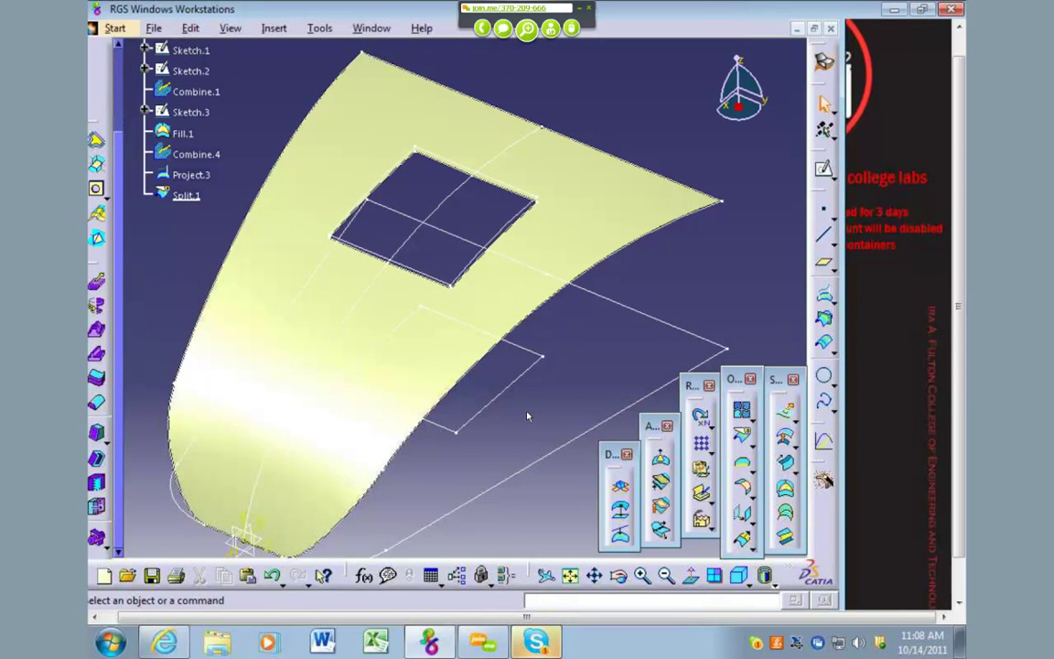
{"action": "middle_click_drag", "start_coordinate": [702, 263], "coordinate": [462, 229]}
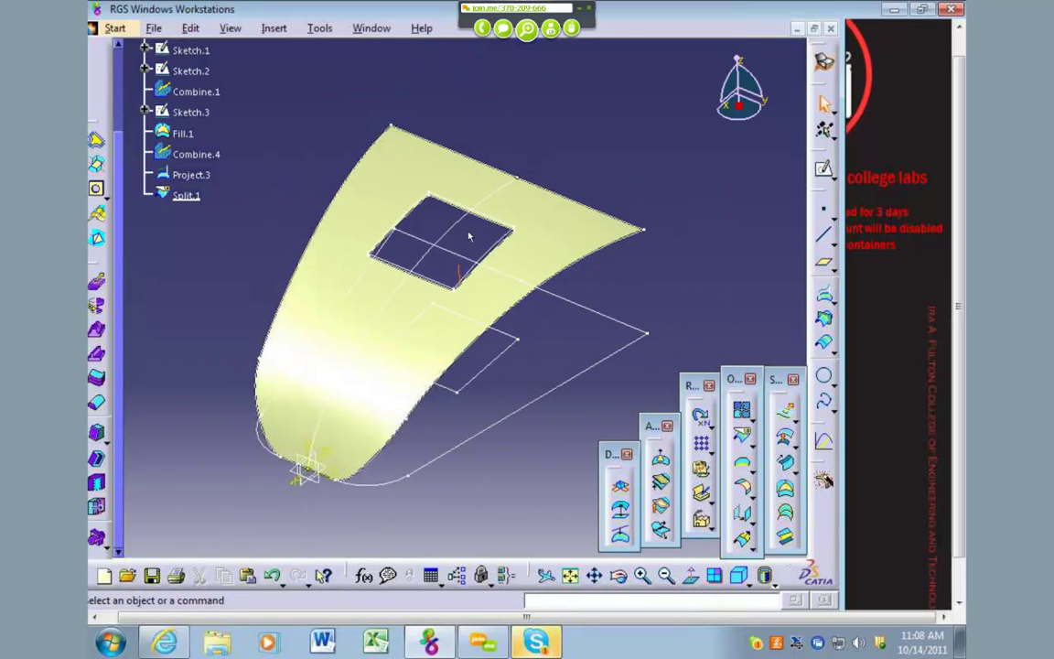
{"action": "scroll", "coordinate": [963, 153], "scroll_direction": "up", "scroll_amount": 1}
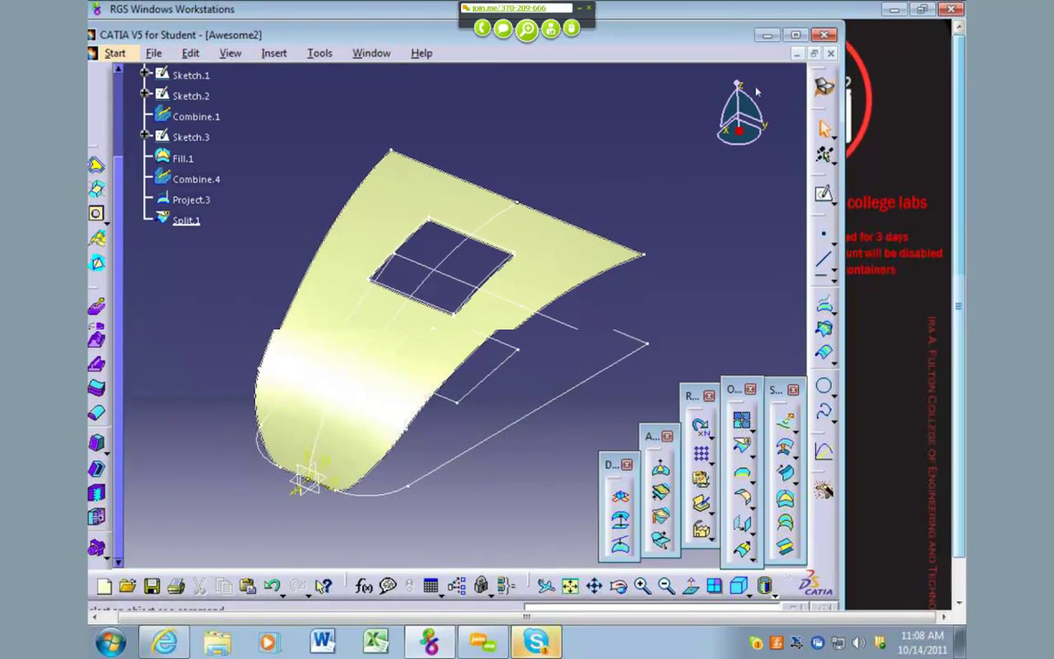
Step: Switch to the Part Design workbench under Mechanical Design
{"action": "left_click", "coordinate": [116, 53]}
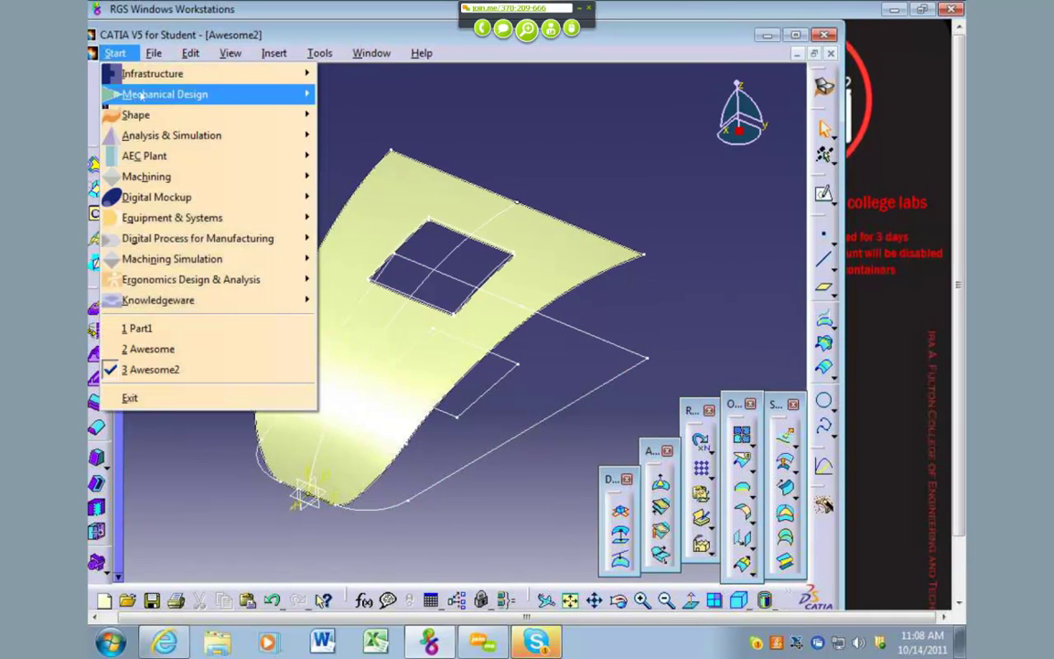
{"action": "mouse_move", "coordinate": [266, 94]}
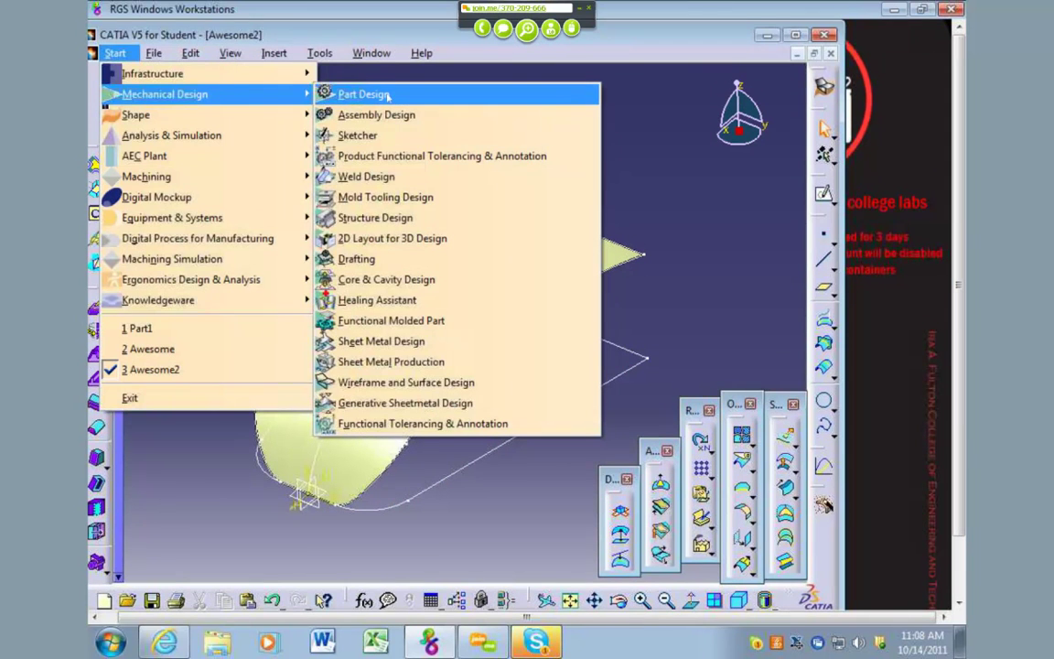
{"action": "left_click", "coordinate": [388, 95]}
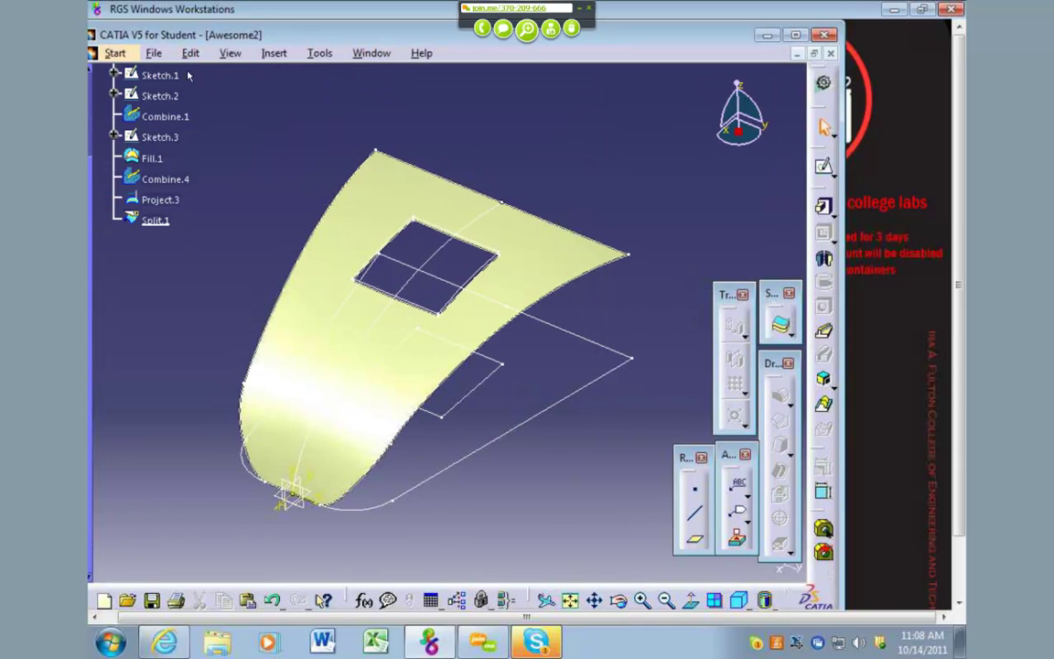
Step: Hide the Surface-Based Features toolbar and show it again
{"action": "left_click", "coordinate": [229, 53]}
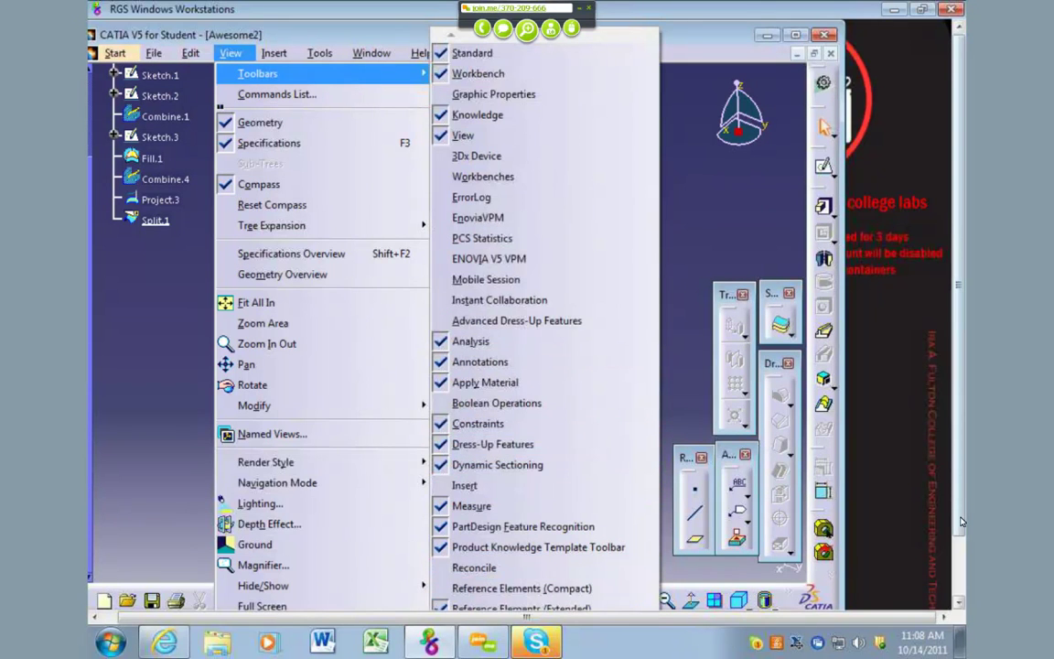
{"action": "scroll", "coordinate": [897, 541], "scroll_direction": "down", "scroll_amount": 3}
{"action": "mouse_move", "coordinate": [563, 600]}
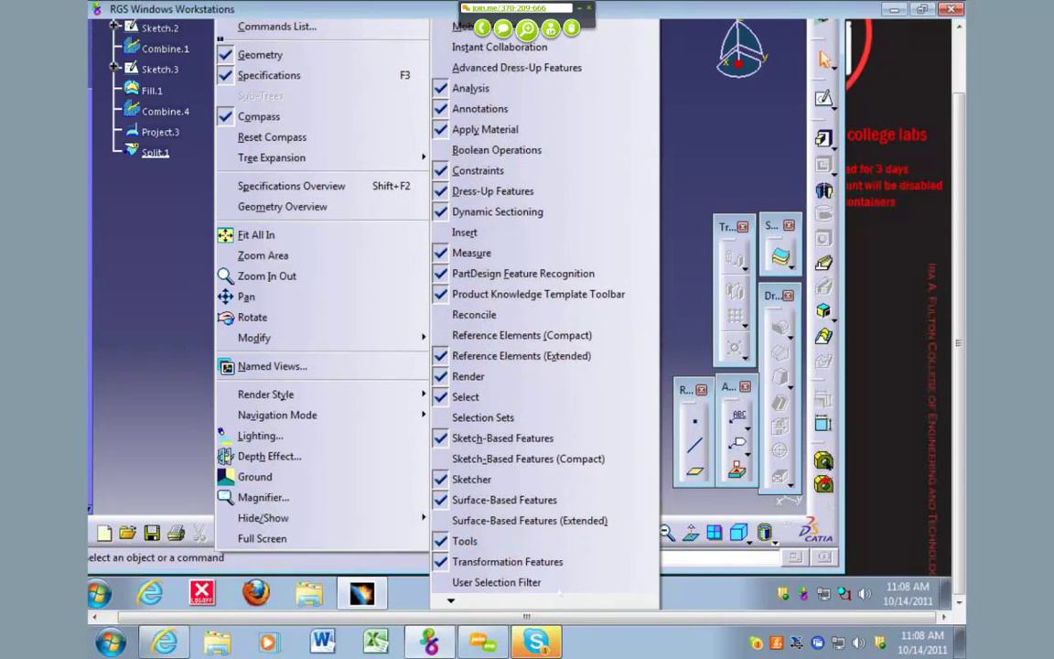
{"action": "left_click", "coordinate": [544, 500]}
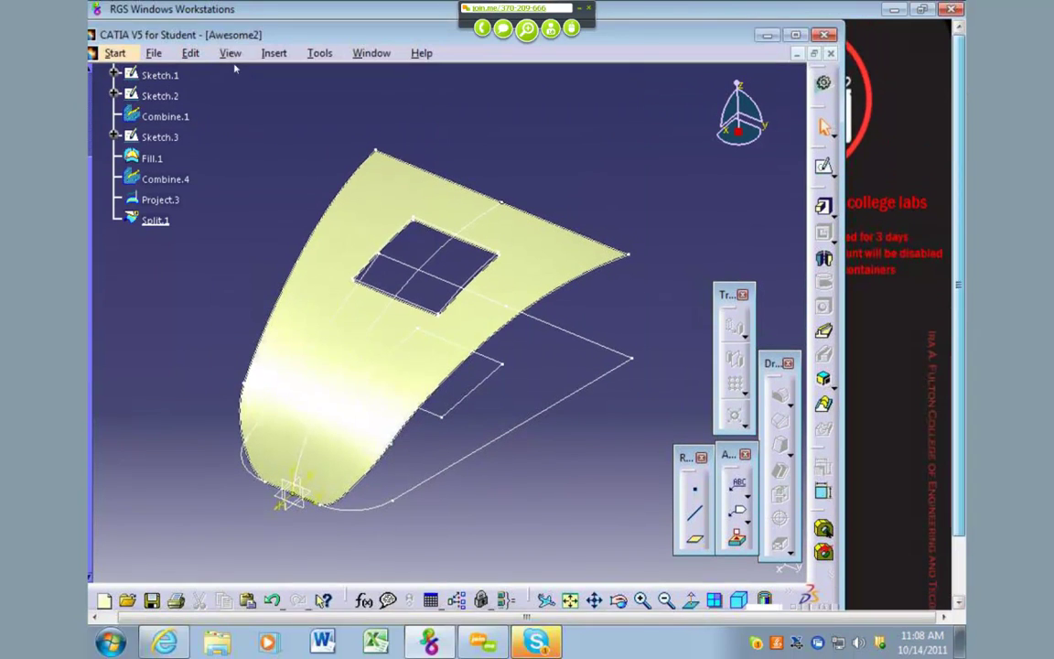
{"action": "left_click", "coordinate": [229, 52]}
{"action": "mouse_move", "coordinate": [257, 73]}
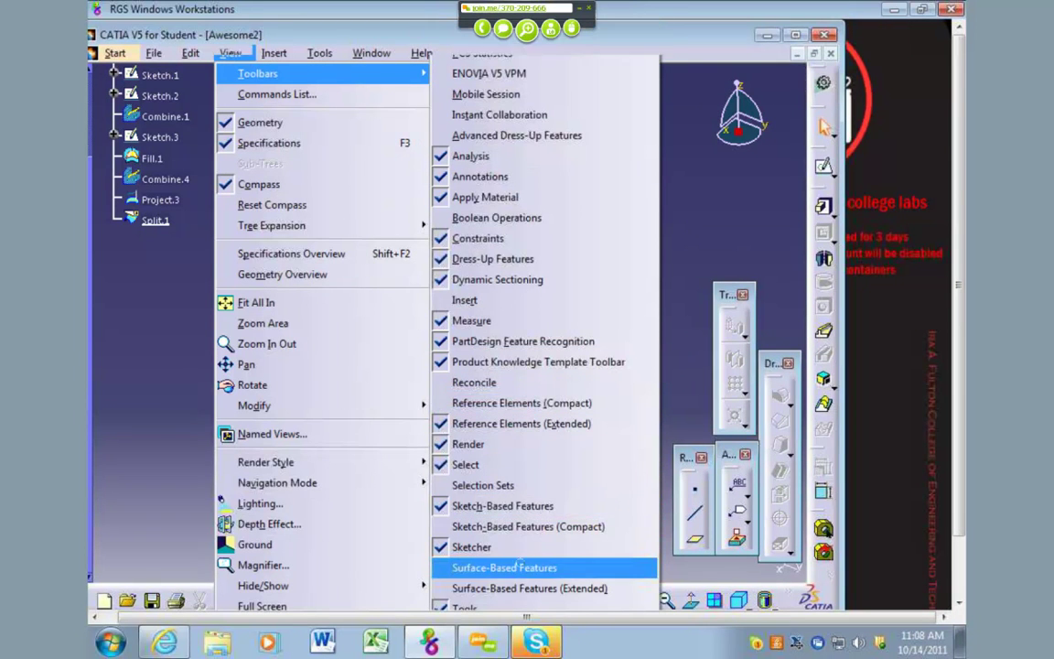
{"action": "left_click", "coordinate": [504, 567]}
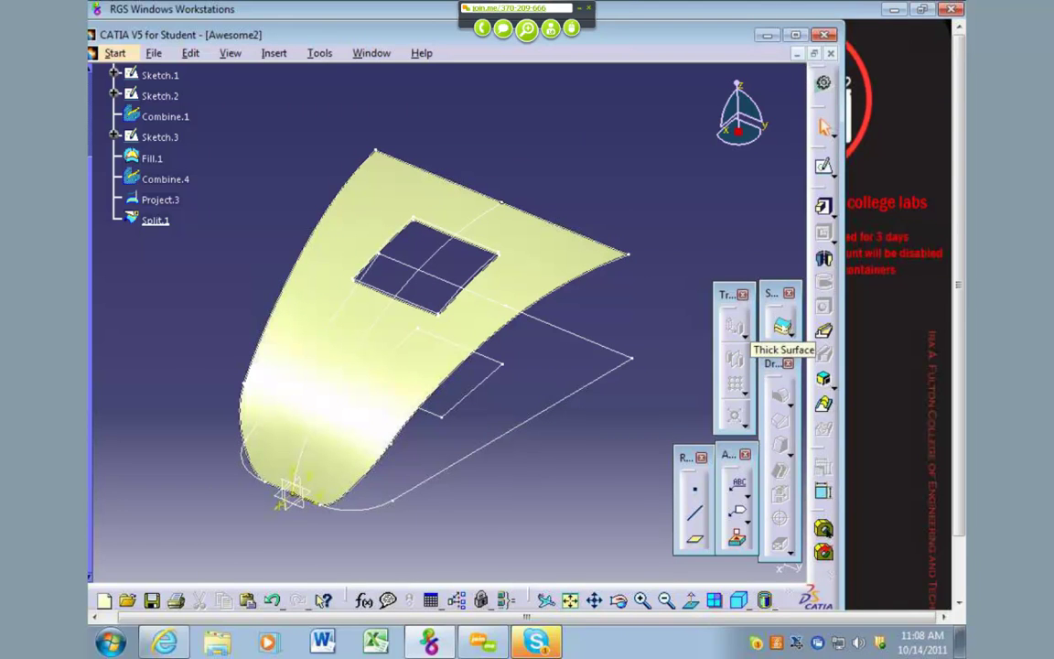
Step: Thicken the Split.1 surface into a solid with Thick Surface, editing its first offset
{"action": "left_click", "coordinate": [782, 326]}
{"action": "left_click", "coordinate": [546, 267]}
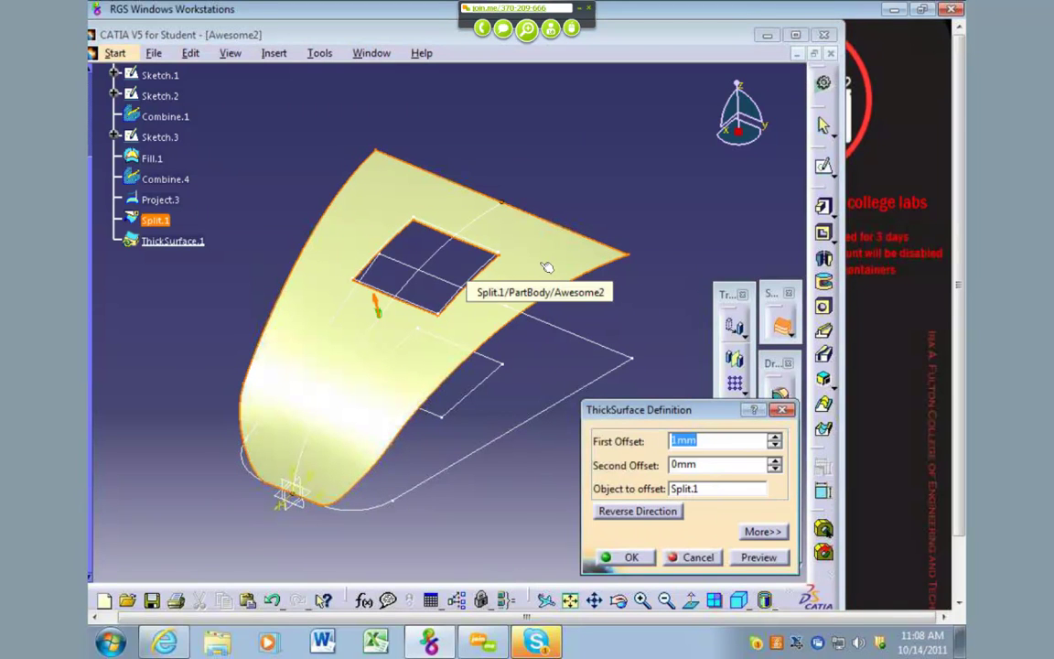
{"action": "left_click", "coordinate": [673, 440]}
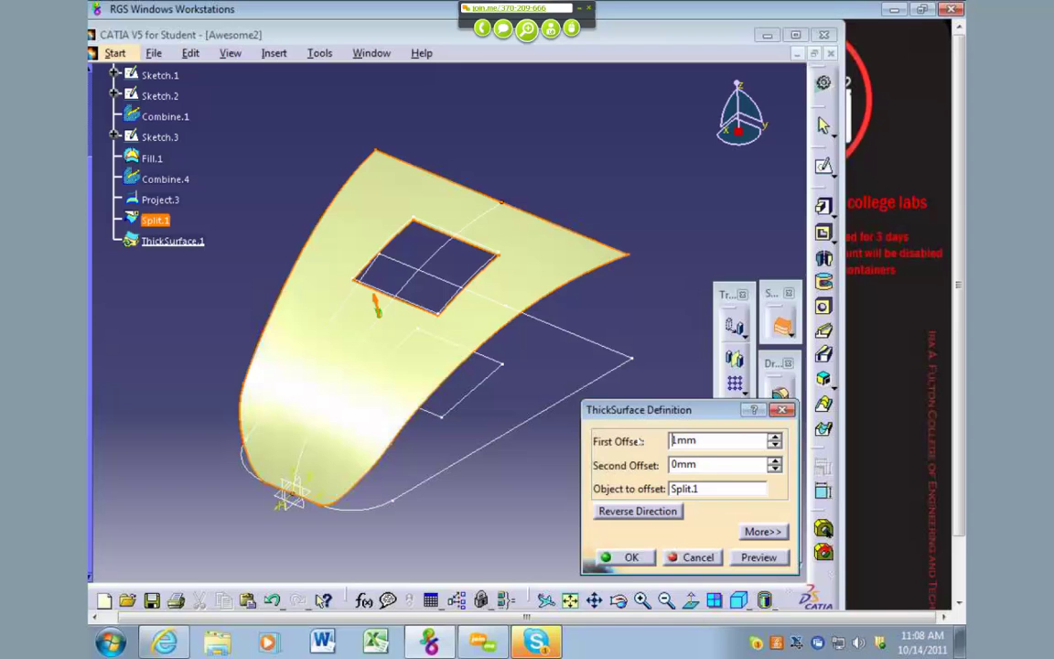
{"action": "type", "text": "0"}
{"action": "left_click", "coordinate": [631, 557]}
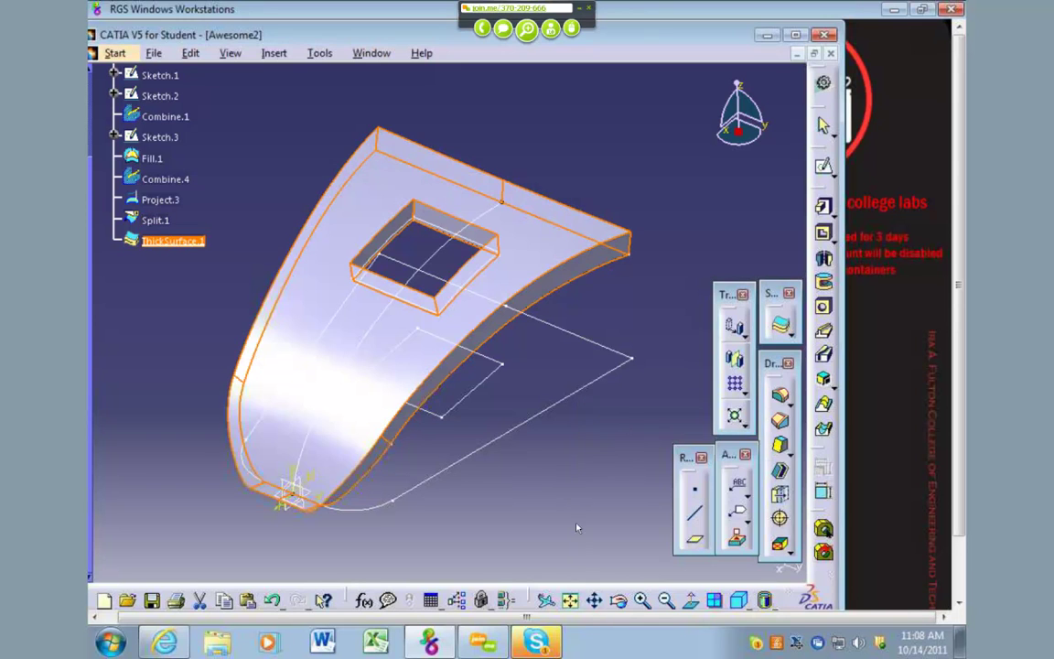
{"action": "middle_click_drag", "start_coordinate": [485, 441], "coordinate": [460, 378]}
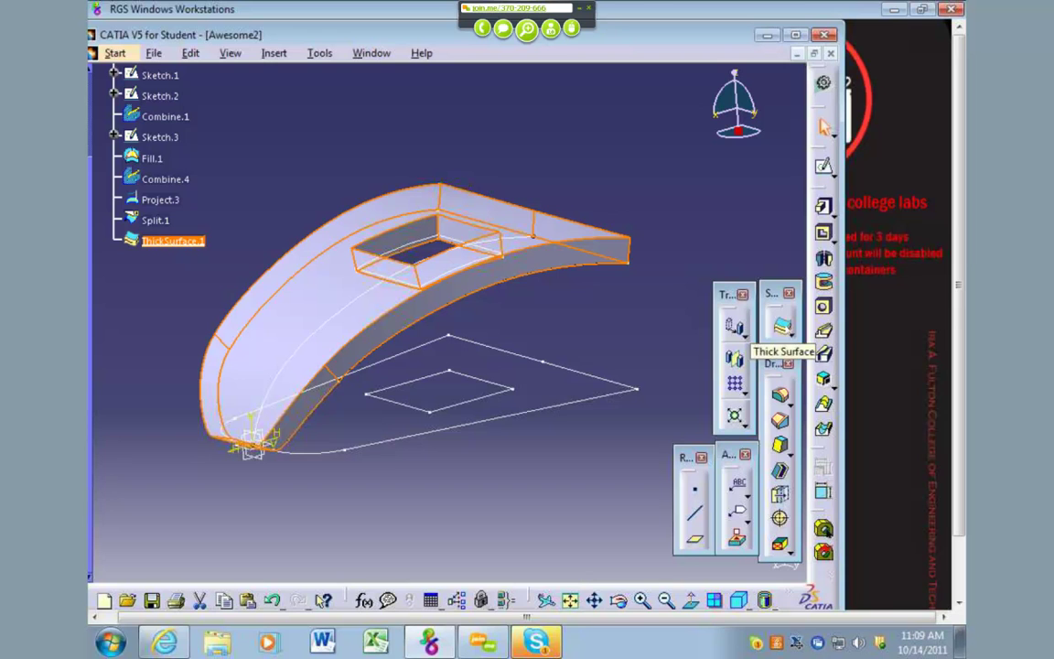
{"action": "left_click", "coordinate": [780, 327]}
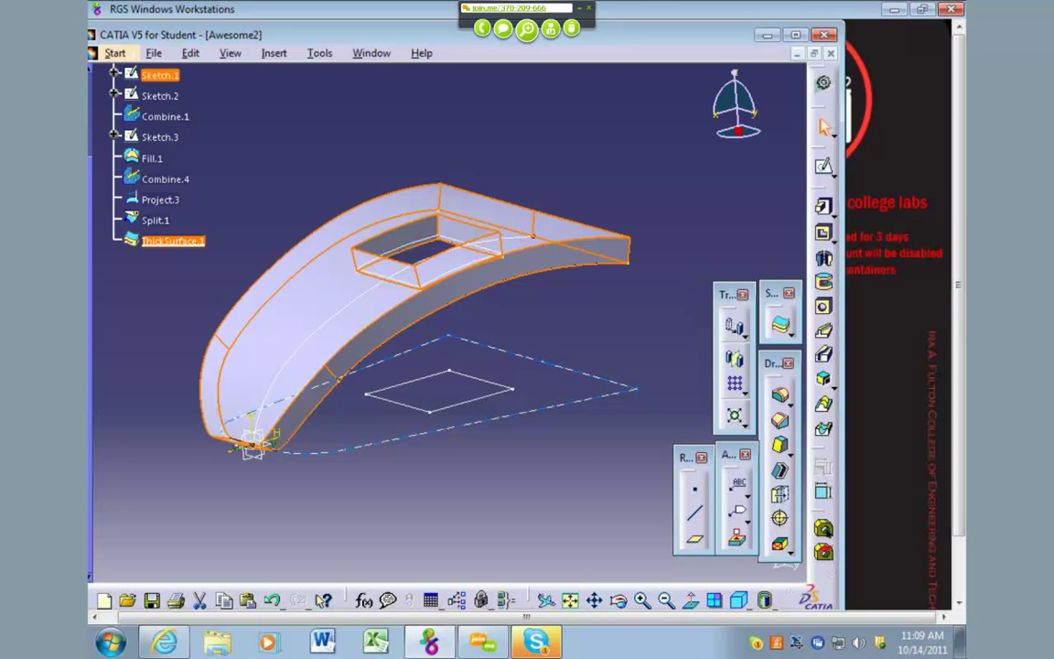
Step: Switch to the Generative Shape Design workbench under Shape
{"action": "left_click", "coordinate": [114, 53]}
{"action": "mouse_move", "coordinate": [183, 115]}
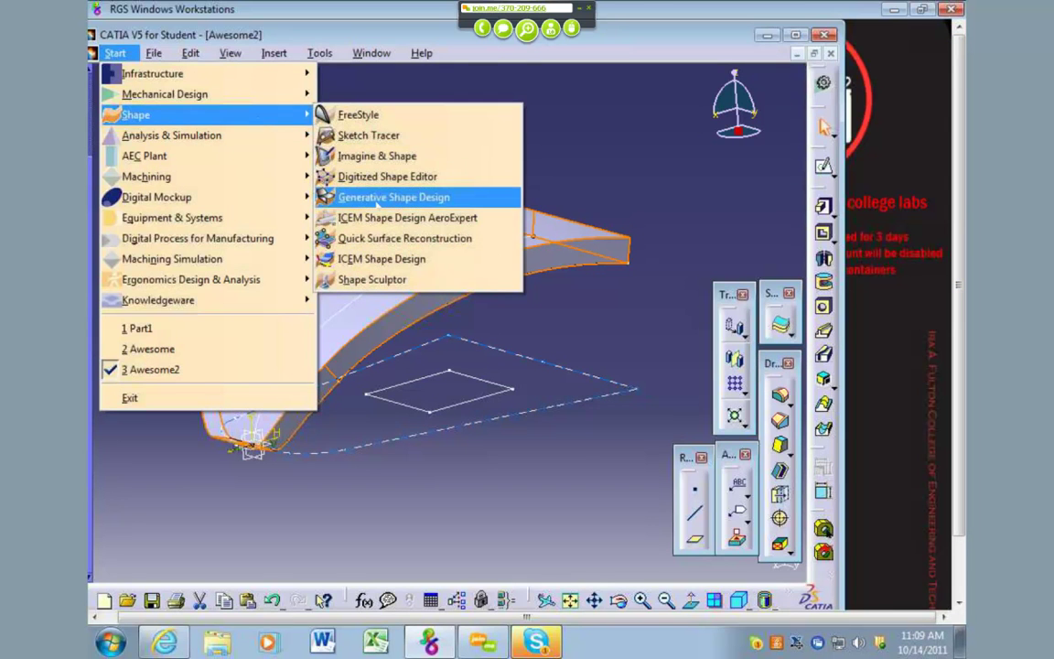
{"action": "left_click", "coordinate": [376, 198]}
Step: Show the Surface Machining Tools toolbar in the workbench
{"action": "left_click", "coordinate": [229, 53]}
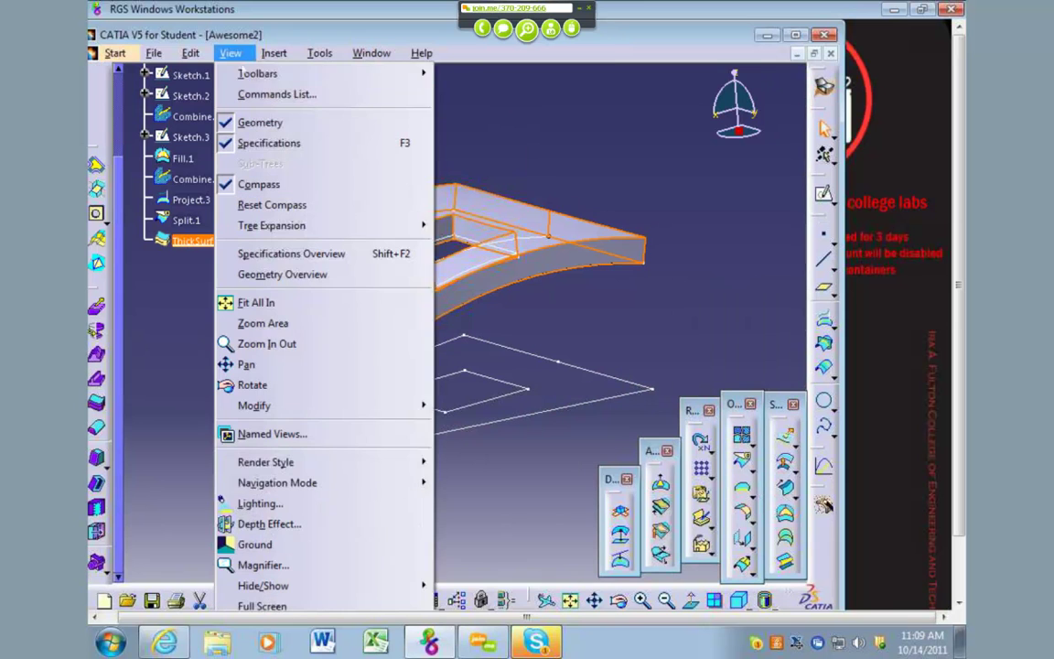
{"action": "mouse_move", "coordinate": [257, 73]}
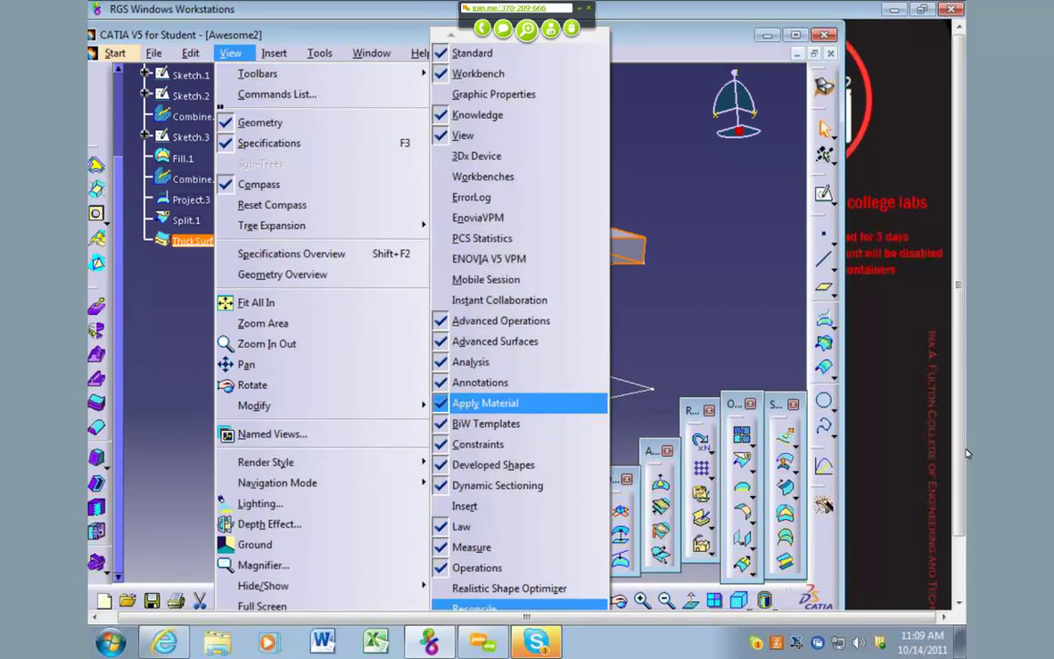
{"action": "left_click_drag", "start_coordinate": [962, 453], "coordinate": [962, 517]}
{"action": "mouse_move", "coordinate": [525, 601]}
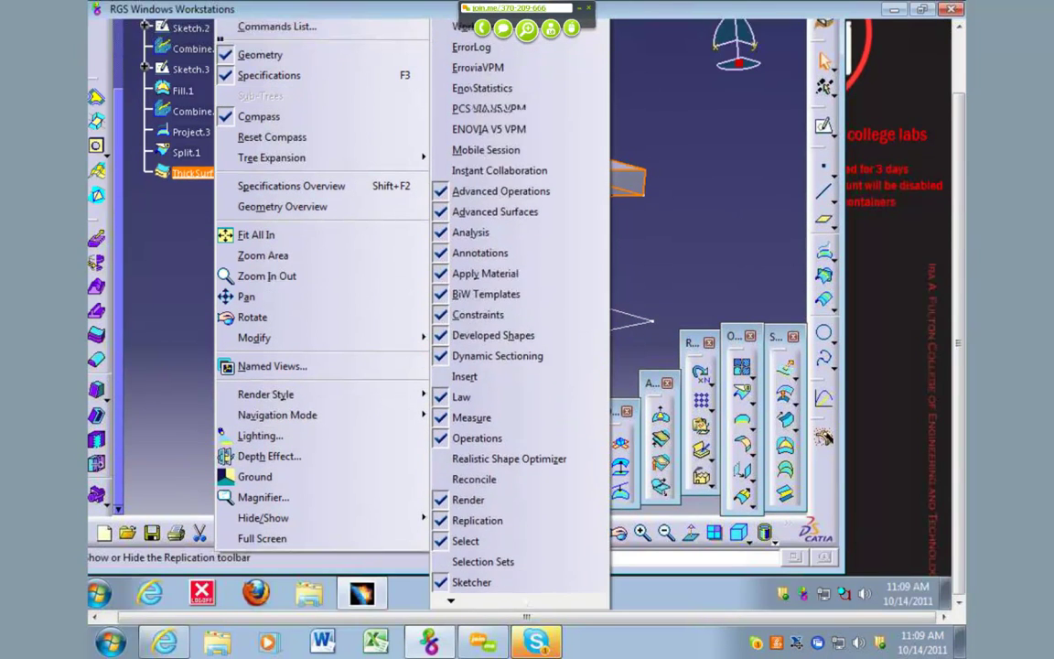
{"action": "scroll", "coordinate": [512, 567], "scroll_direction": "down", "scroll_amount": 5}
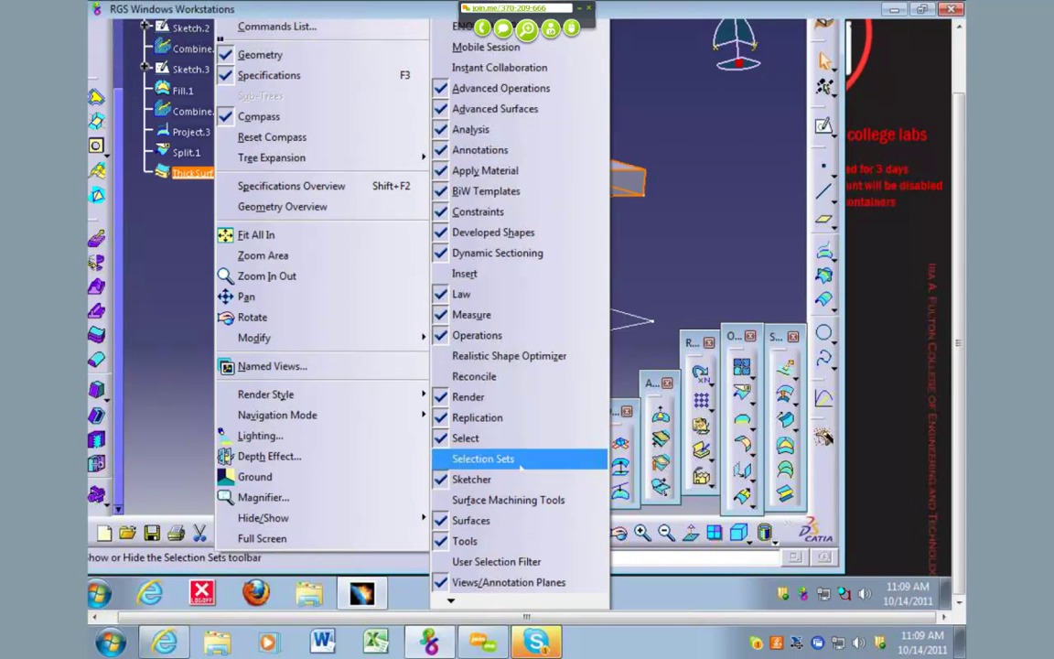
{"action": "left_click", "coordinate": [512, 499]}
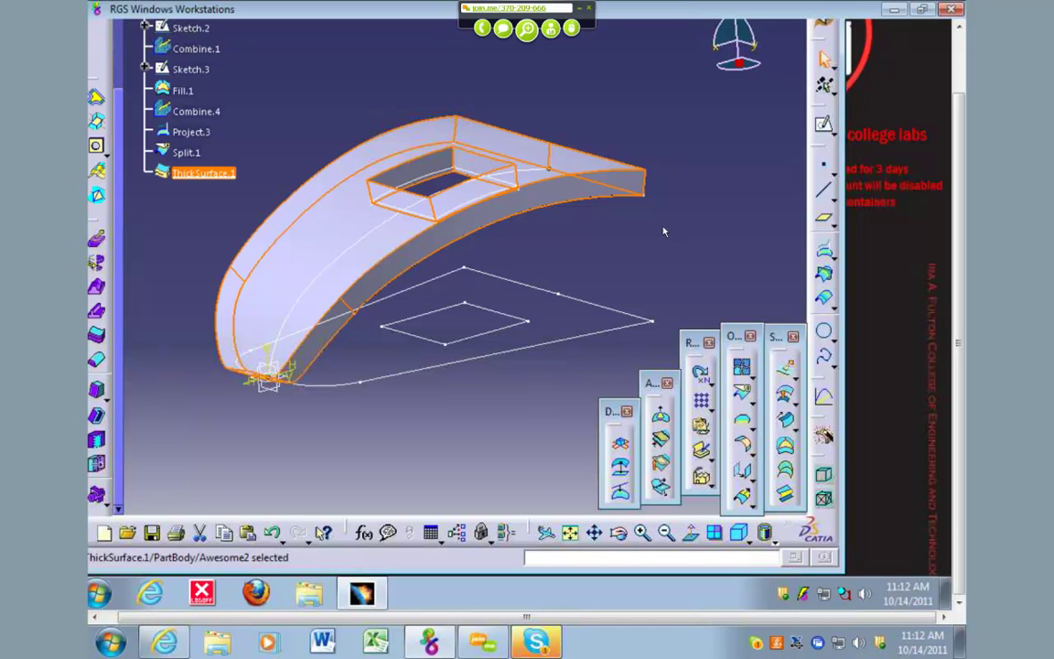
Step: Create a new part document named Part4 with hybrid design enabled
{"action": "left_click_drag", "start_coordinate": [964, 100], "coordinate": [964, 67]}
{"action": "scroll", "coordinate": [964, 67], "scroll_direction": "up", "scroll_amount": 3}
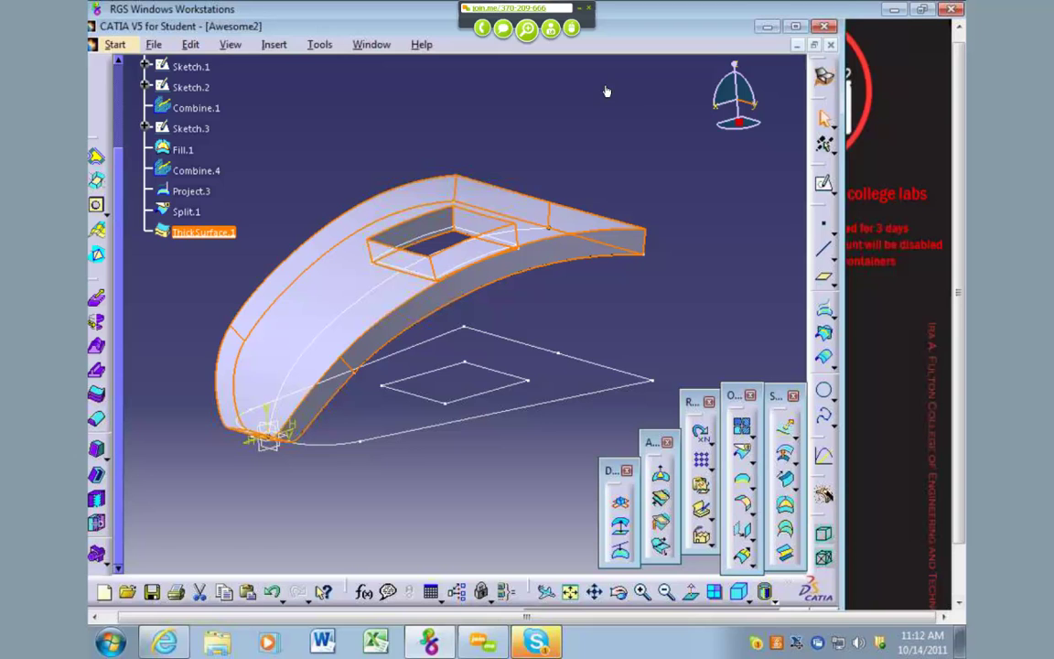
{"action": "left_click", "coordinate": [154, 44]}
{"action": "left_click", "coordinate": [180, 73]}
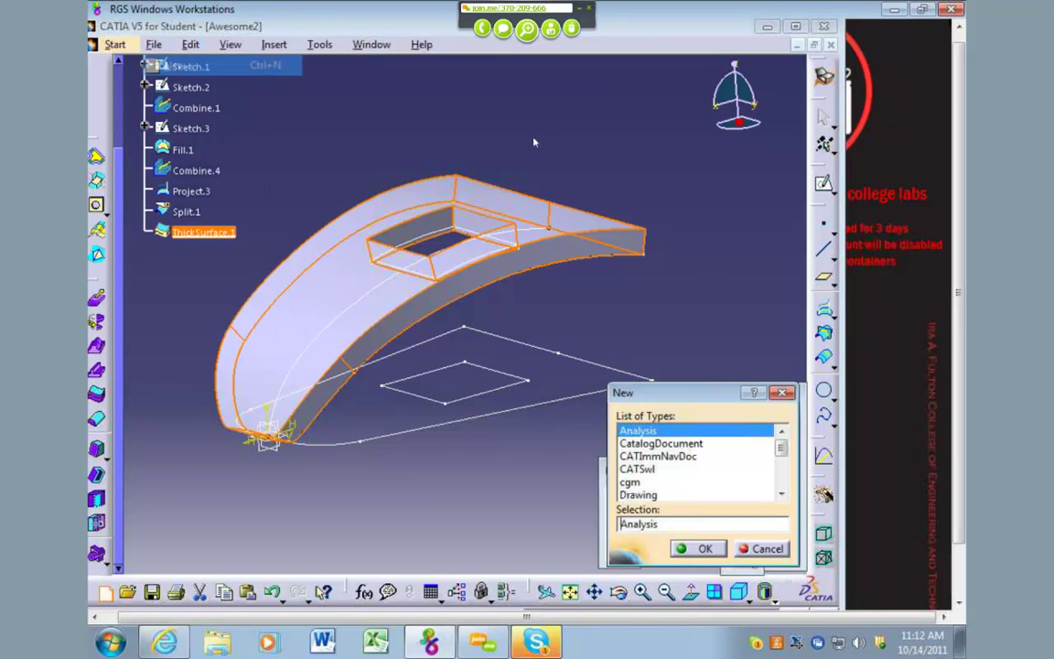
{"action": "scroll", "coordinate": [695, 462], "scroll_direction": "down", "scroll_amount": 3}
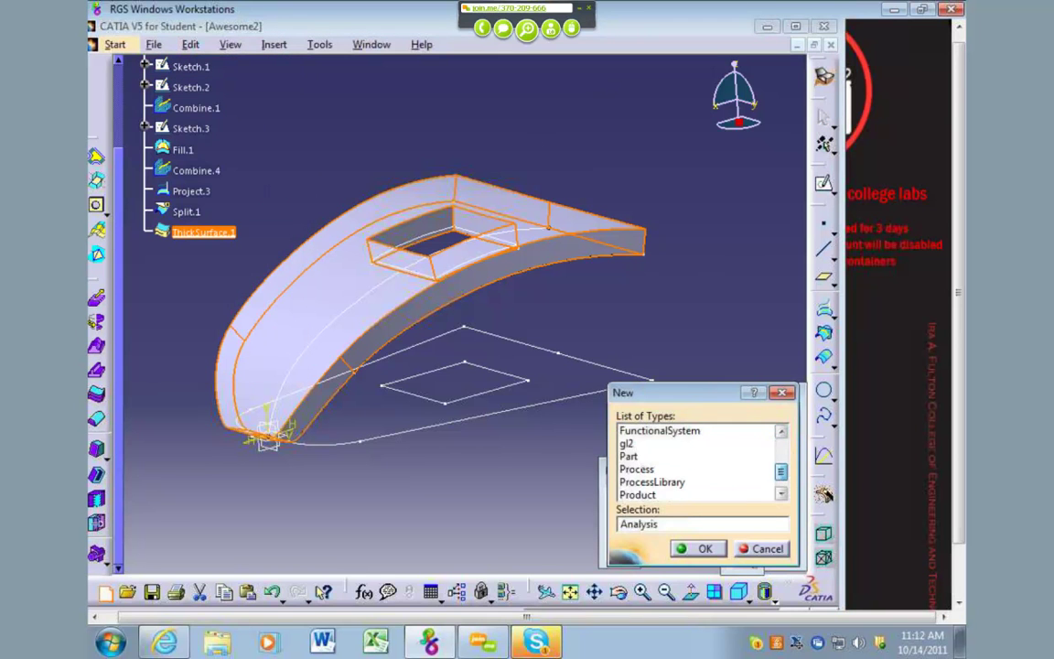
{"action": "left_click", "coordinate": [636, 456]}
{"action": "left_click", "coordinate": [714, 548]}
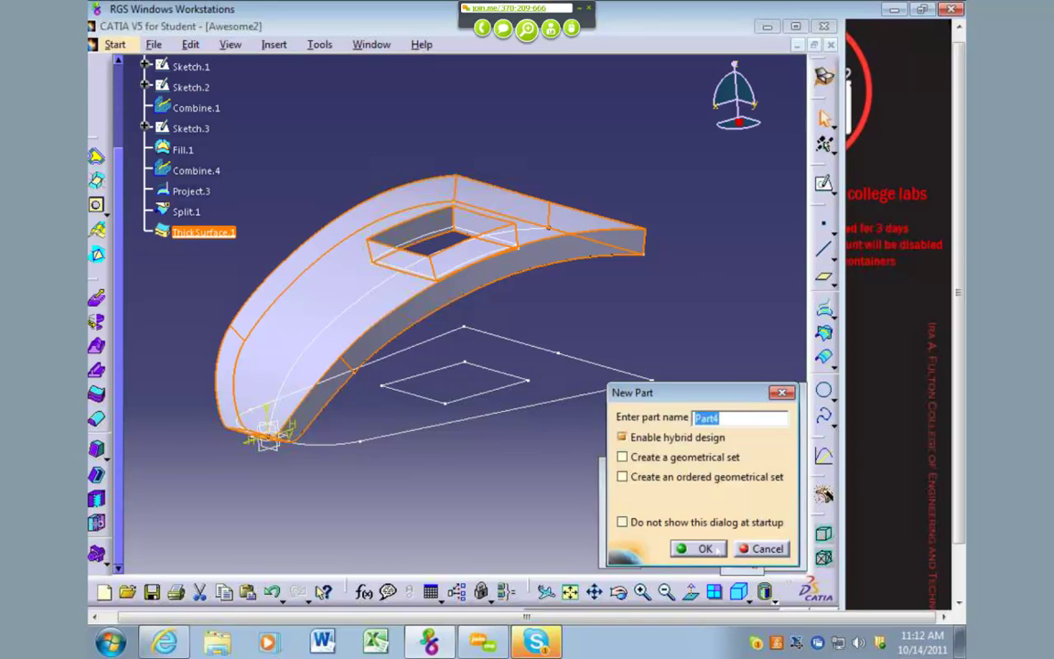
{"action": "left_click", "coordinate": [716, 549]}
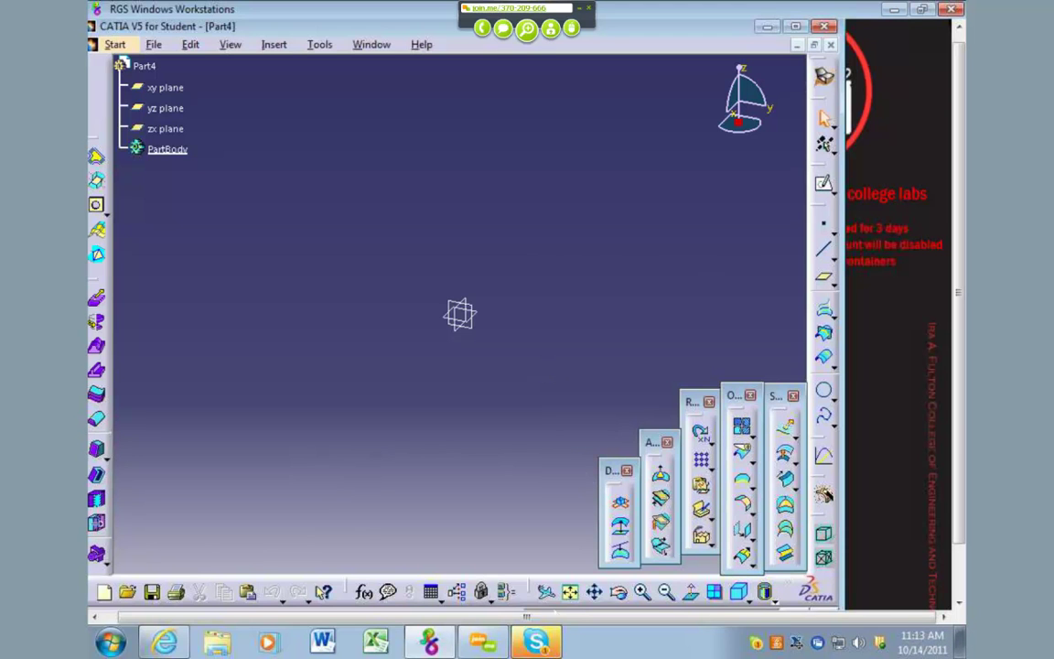
Step: Switch to Skype to check the conference call's chat messages
{"action": "left_click", "coordinate": [536, 641]}
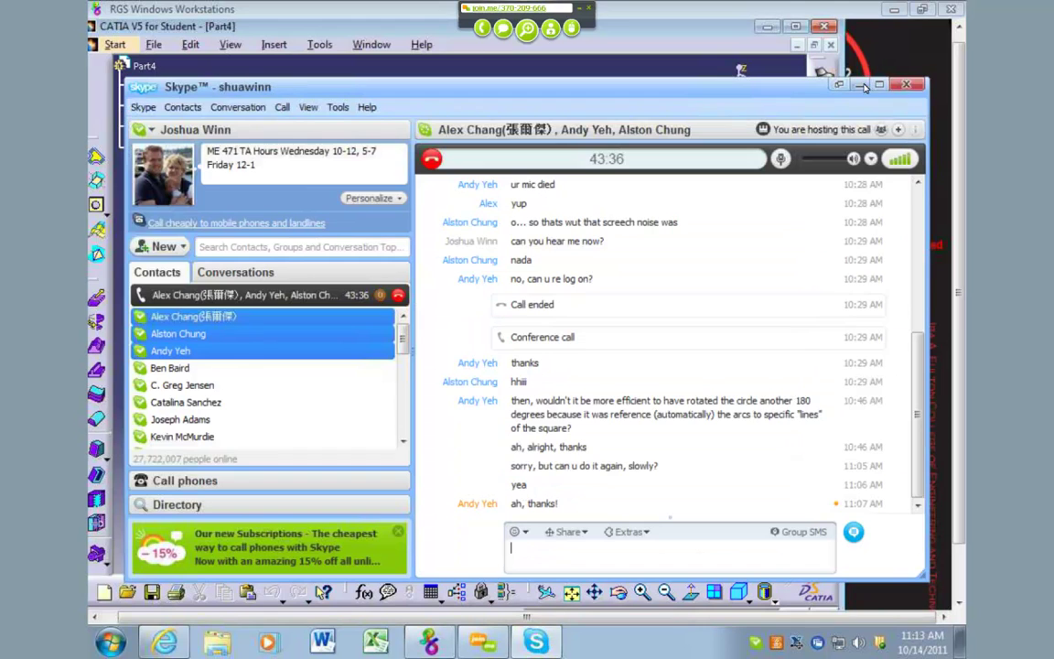
Step: Return to CATIA and sketch a rectangle around the origin on the xy plane
{"action": "left_click", "coordinate": [862, 85]}
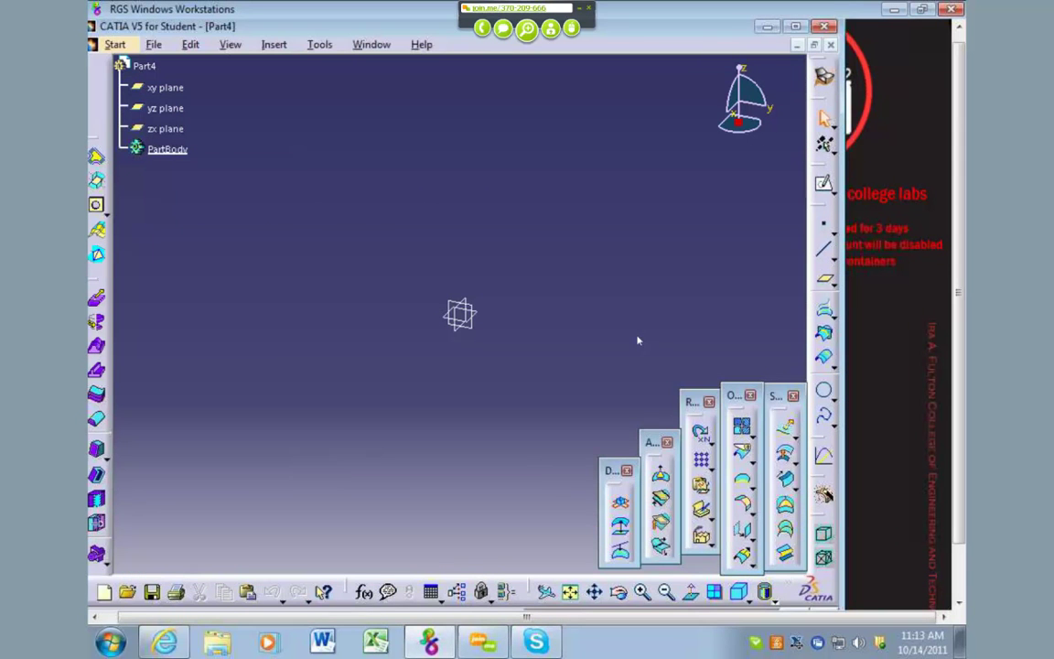
{"action": "left_click", "coordinate": [824, 183]}
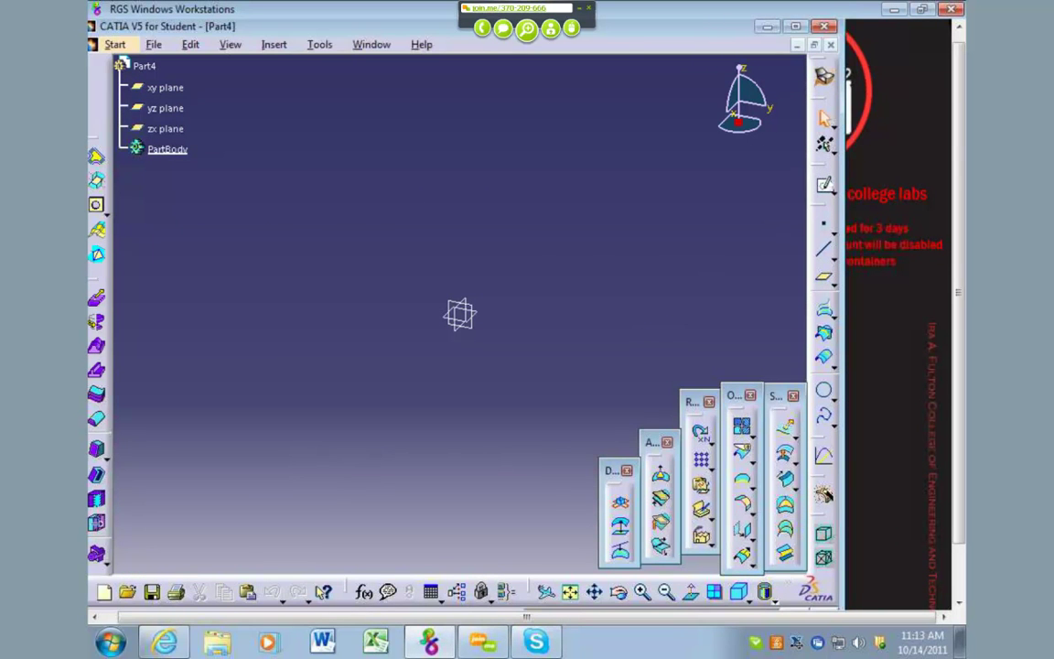
{"action": "left_click", "coordinate": [457, 311]}
{"action": "left_click", "coordinate": [823, 346]}
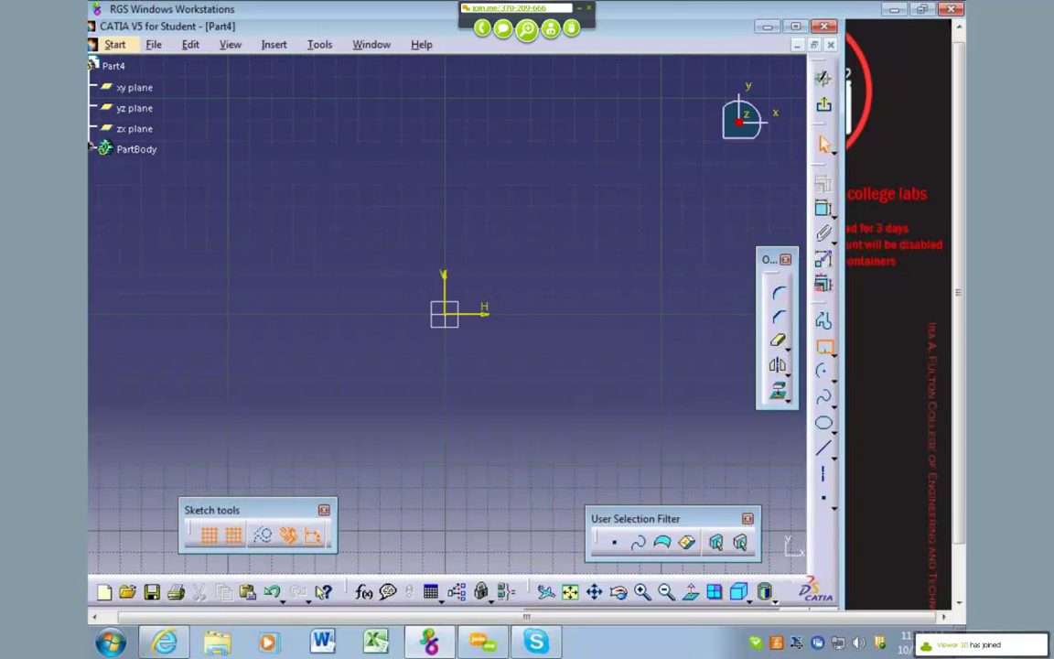
{"action": "left_click", "coordinate": [314, 206]}
{"action": "left_click", "coordinate": [597, 444]}
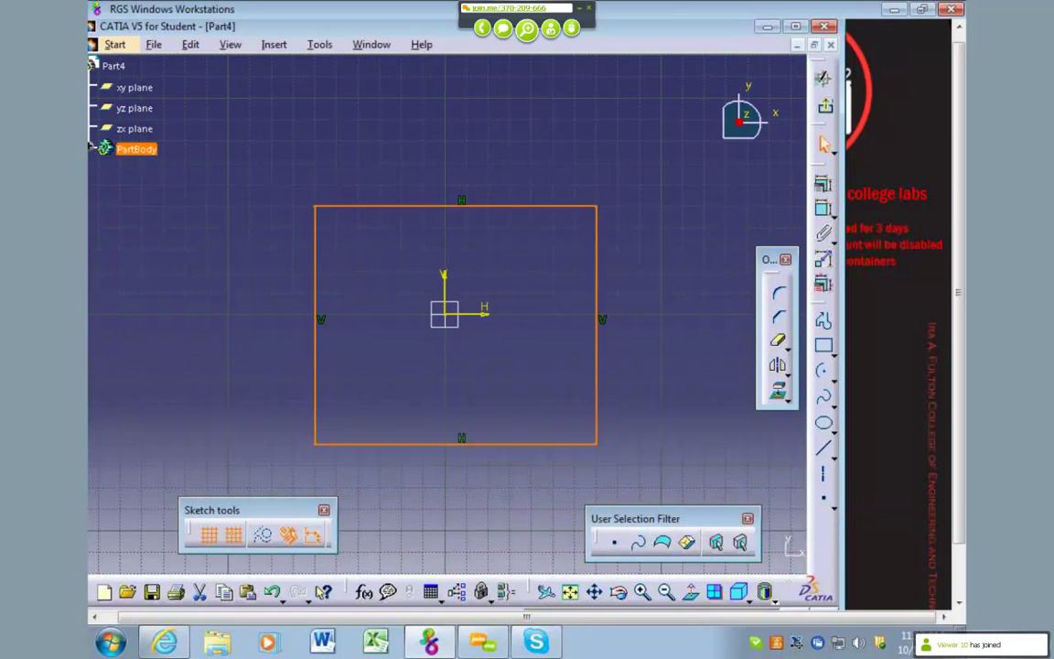
{"action": "left_click", "coordinate": [823, 78]}
Step: Create a Fill surface bounded by the rectangle sketch
{"action": "left_click", "coordinate": [785, 505]}
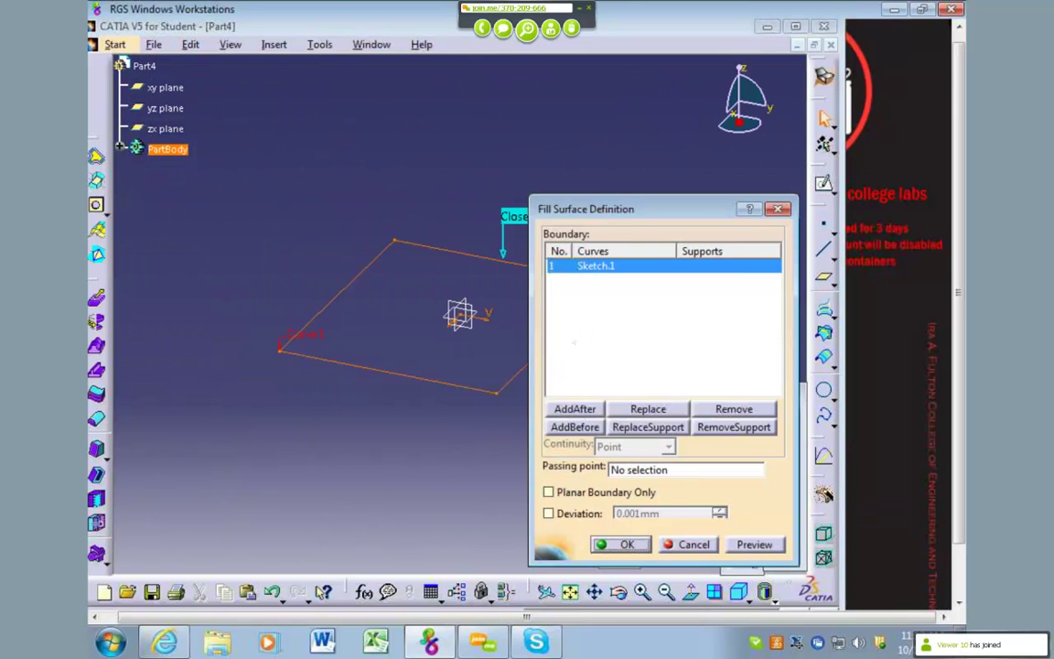
{"action": "left_click", "coordinate": [626, 543]}
{"action": "left_click", "coordinate": [606, 379]}
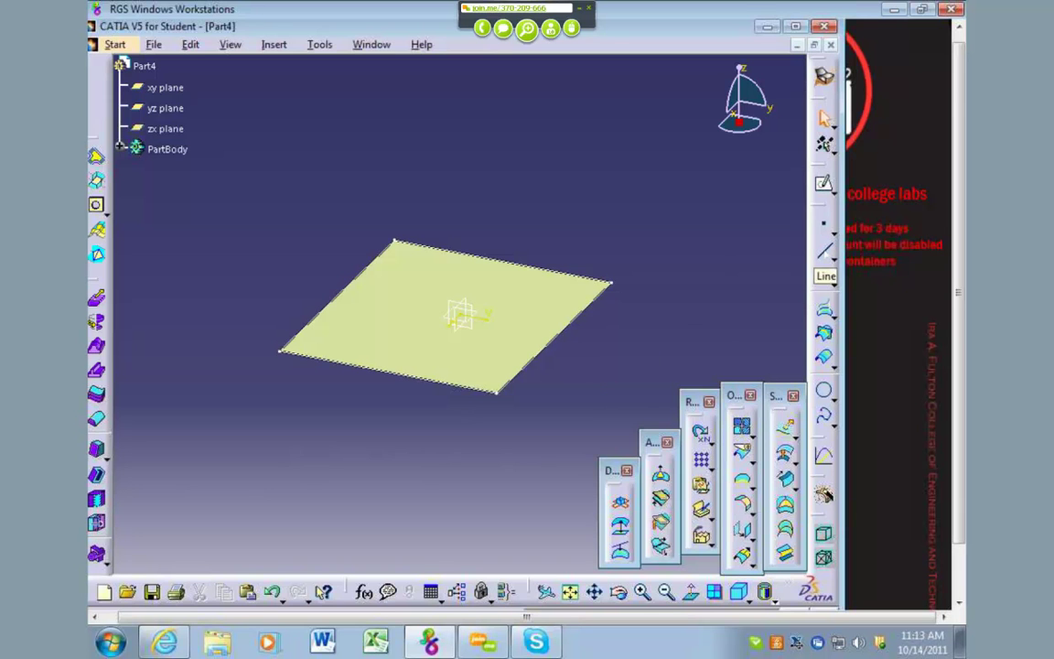
{"action": "left_click", "coordinate": [825, 248]}
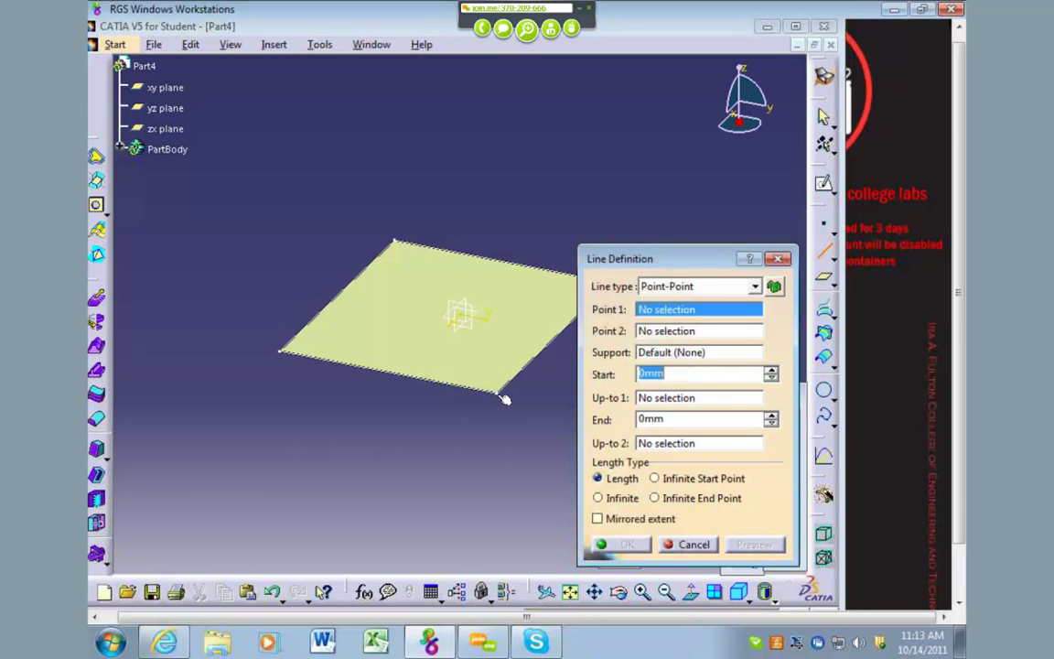
{"action": "left_click", "coordinate": [500, 394]}
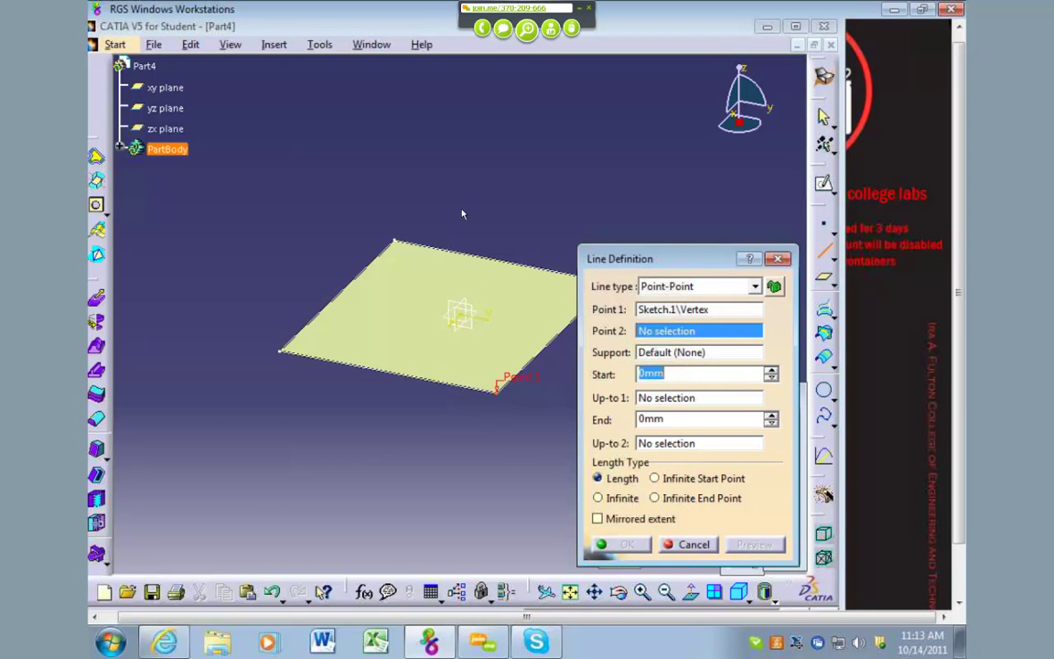
{"action": "middle_click_drag", "start_coordinate": [465, 213], "coordinate": [387, 230]}
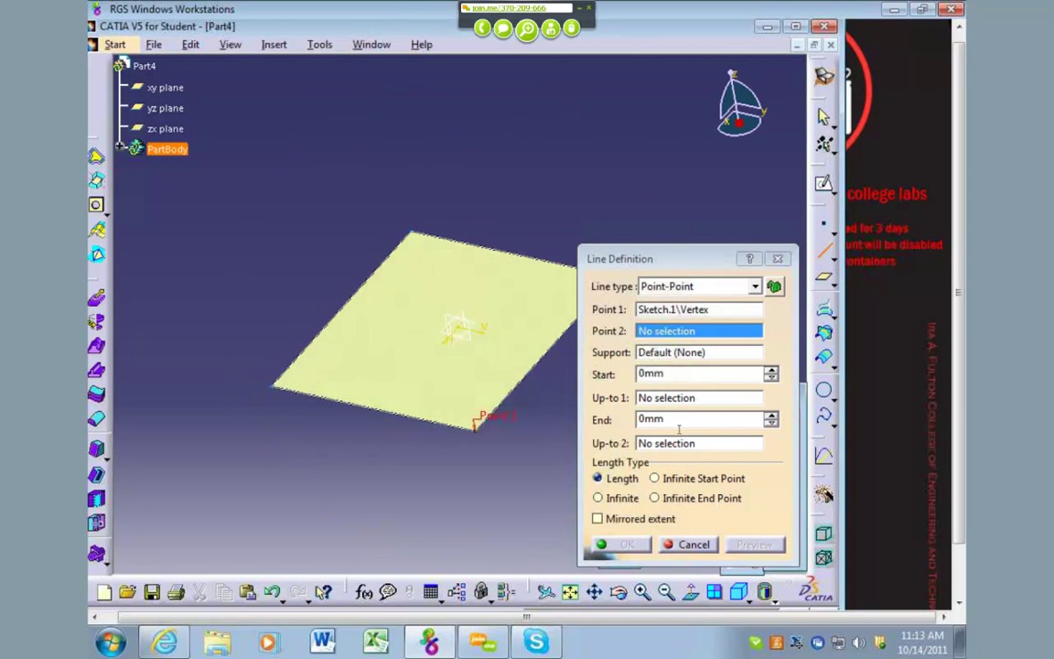
{"action": "left_click", "coordinate": [703, 545]}
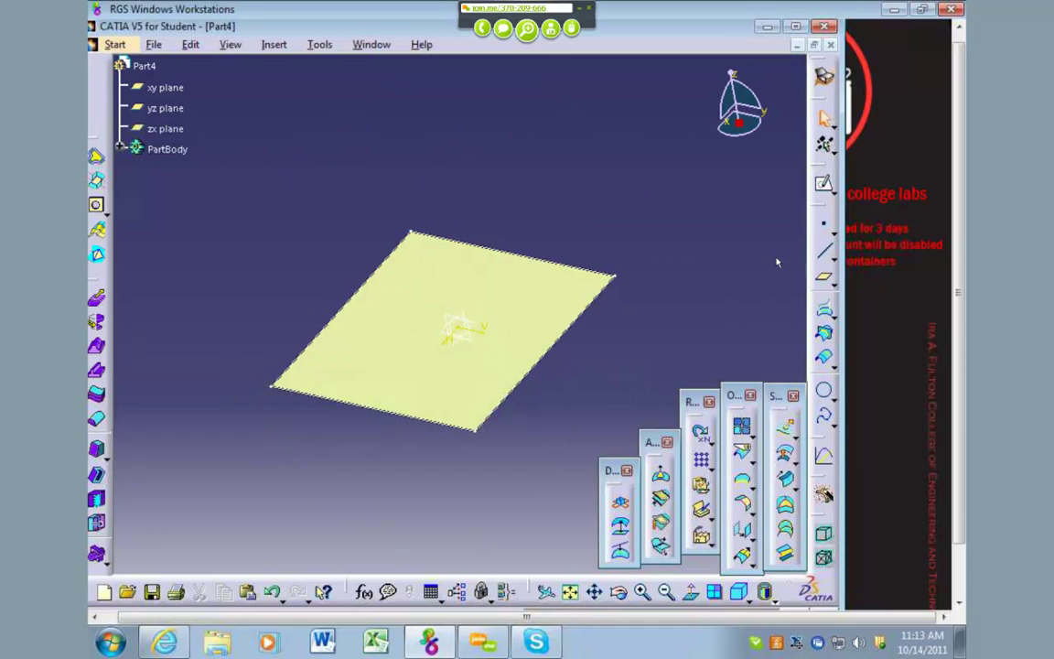
Step: Sketch a vertical line upward from the origin on the zx plane to set the pyramid's apex
{"action": "left_click", "coordinate": [824, 184]}
{"action": "left_click", "coordinate": [459, 318]}
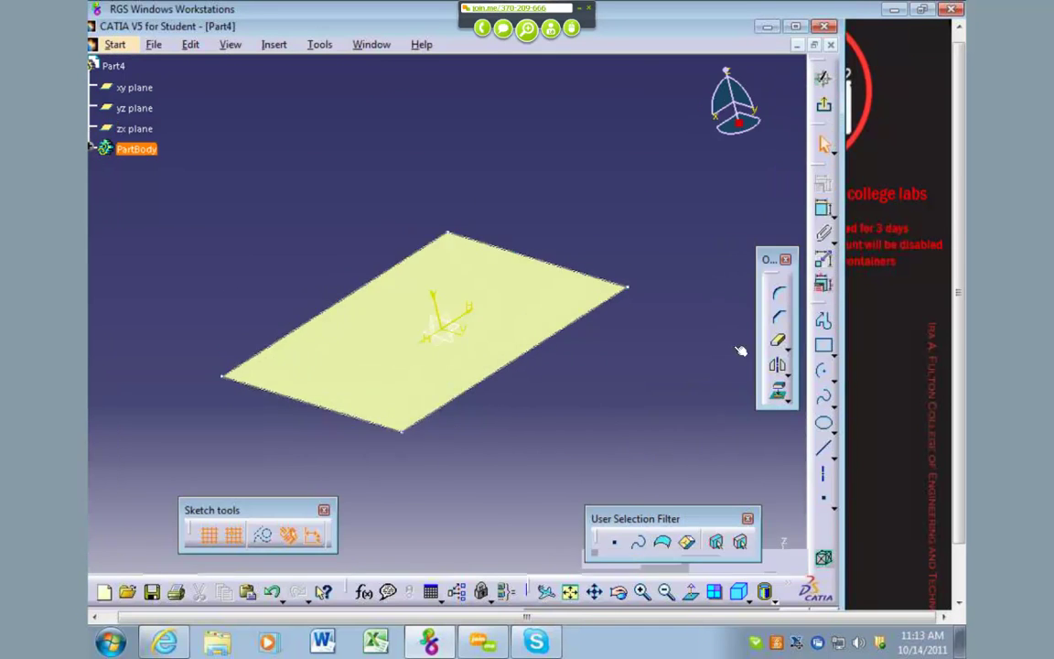
{"action": "left_click", "coordinate": [823, 447]}
{"action": "left_click", "coordinate": [437, 324]}
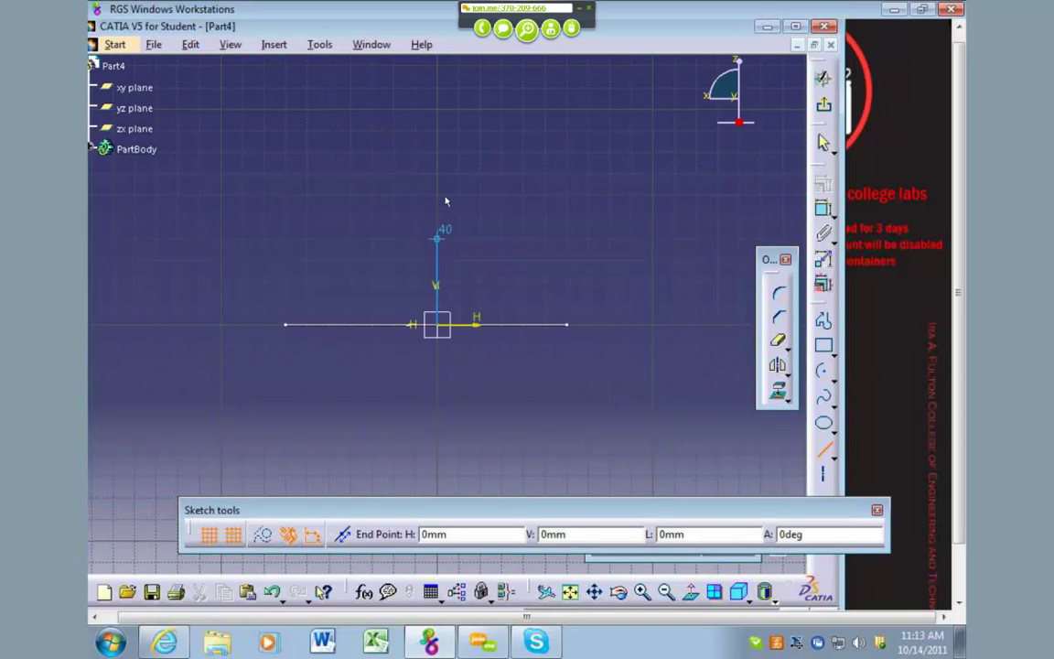
{"action": "left_click", "coordinate": [437, 194]}
{"action": "left_click", "coordinate": [823, 104]}
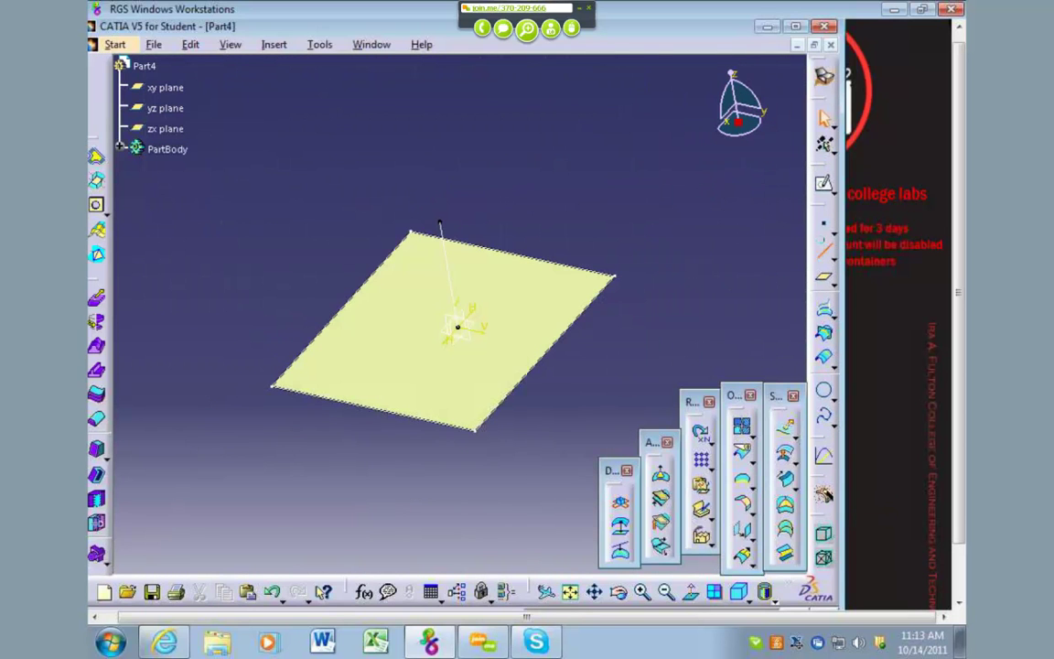
Step: Create a Point-Point line from the vertical line's upper end to the nearest corner of the rectangle
{"action": "left_click", "coordinate": [824, 247]}
{"action": "left_click", "coordinate": [440, 223]}
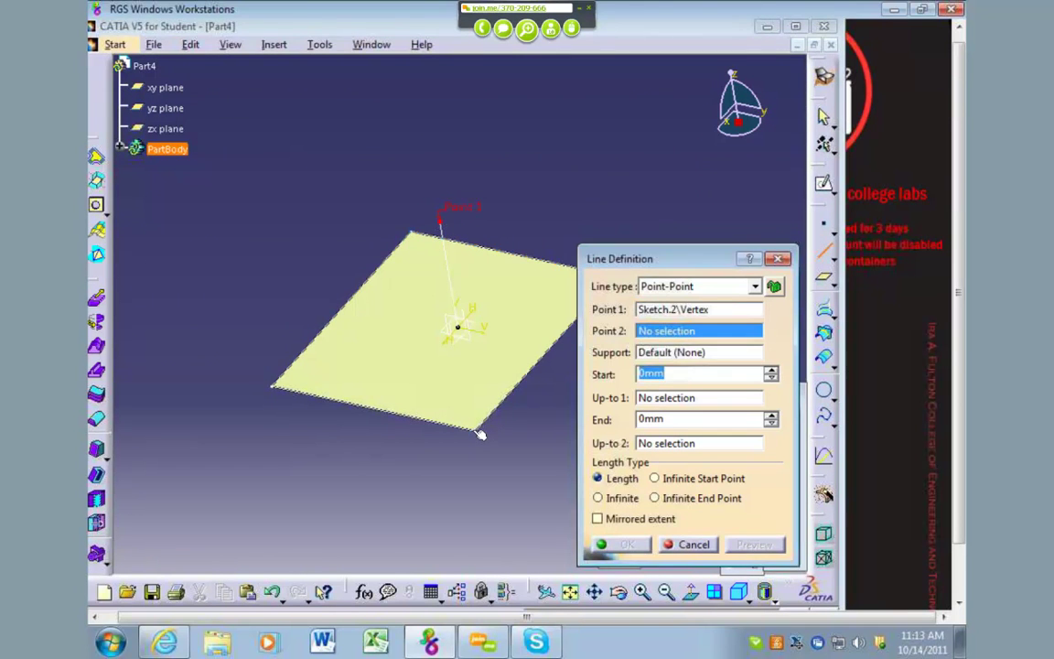
{"action": "left_click", "coordinate": [475, 423]}
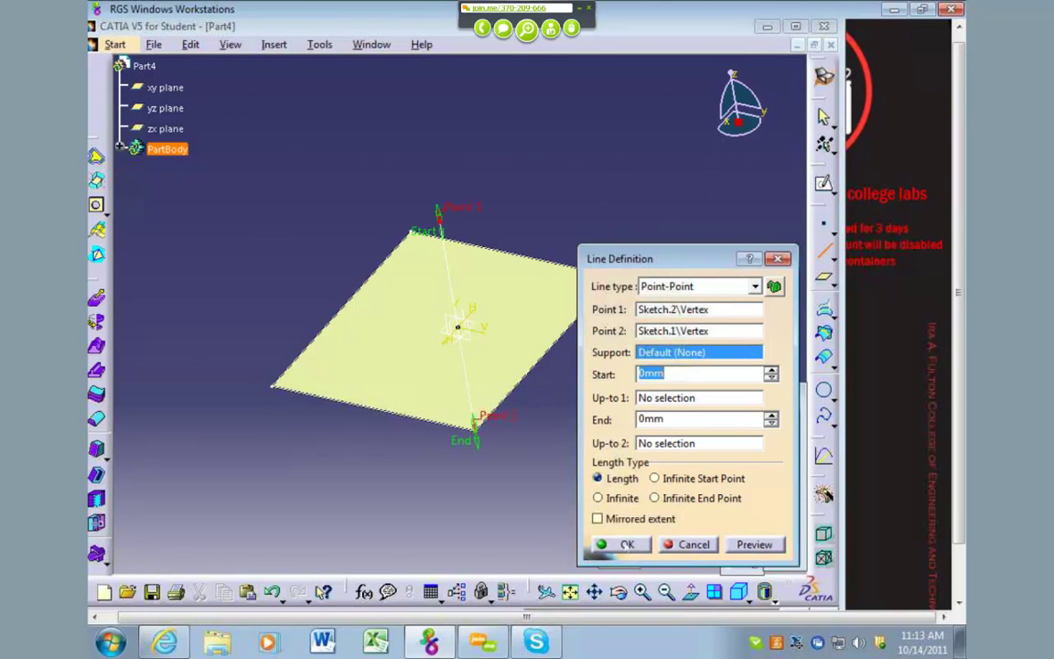
{"action": "left_click", "coordinate": [626, 543]}
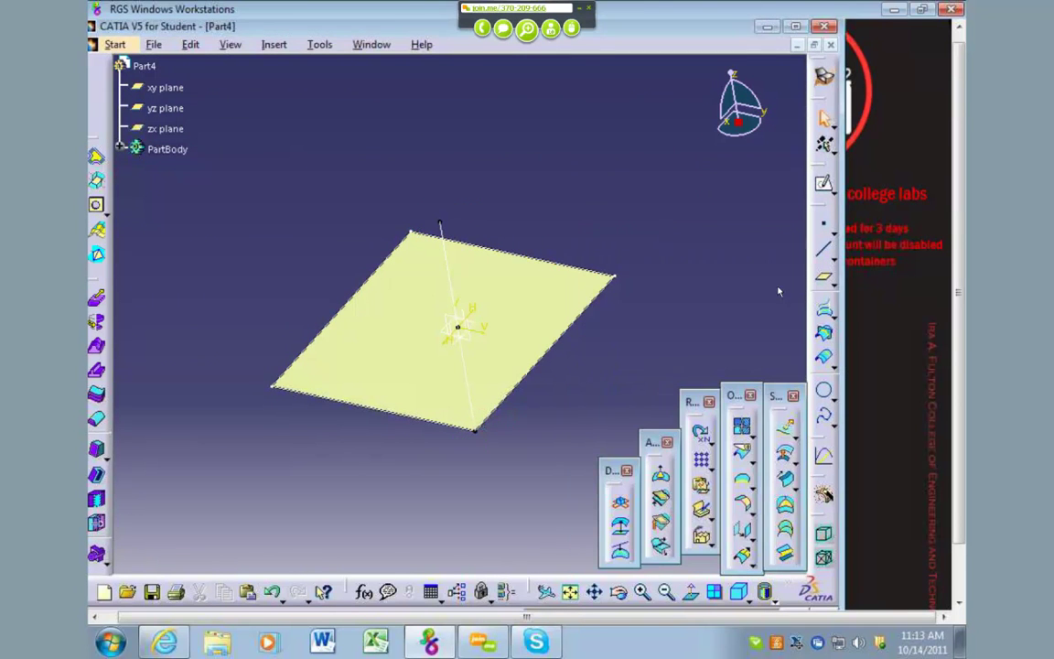
Step: Create a second Point-Point line from the apex to the rectangle's right-hand corner
{"action": "left_click", "coordinate": [441, 224]}
{"action": "right_click", "coordinate": [505, 229]}
{"action": "left_click", "coordinate": [587, 270]}
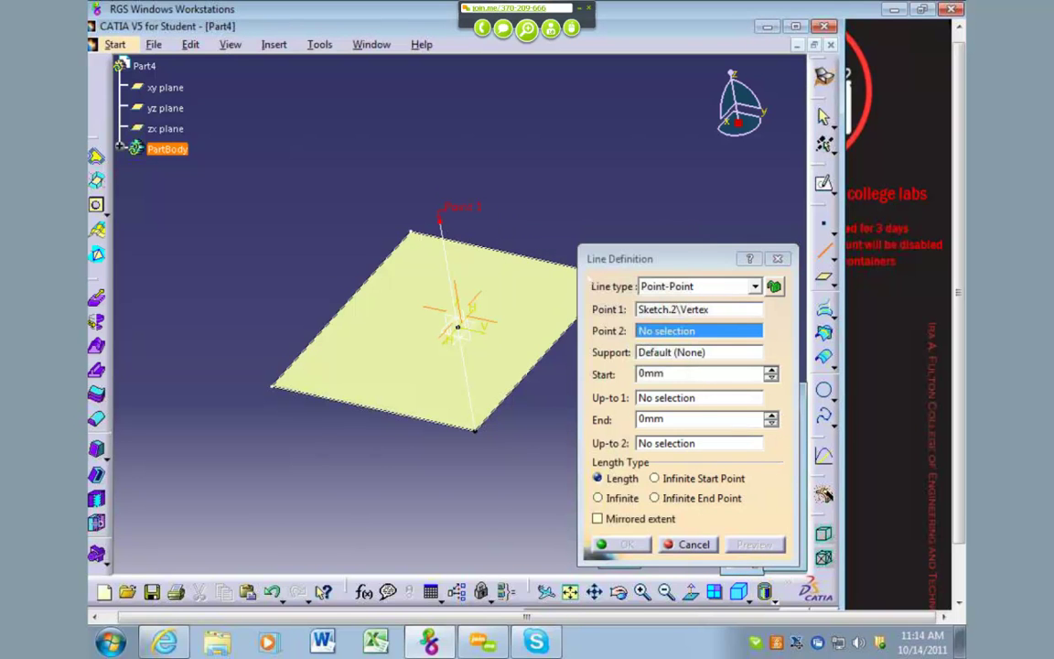
{"action": "middle_click_drag", "start_coordinate": [510, 237], "coordinate": [443, 244]}
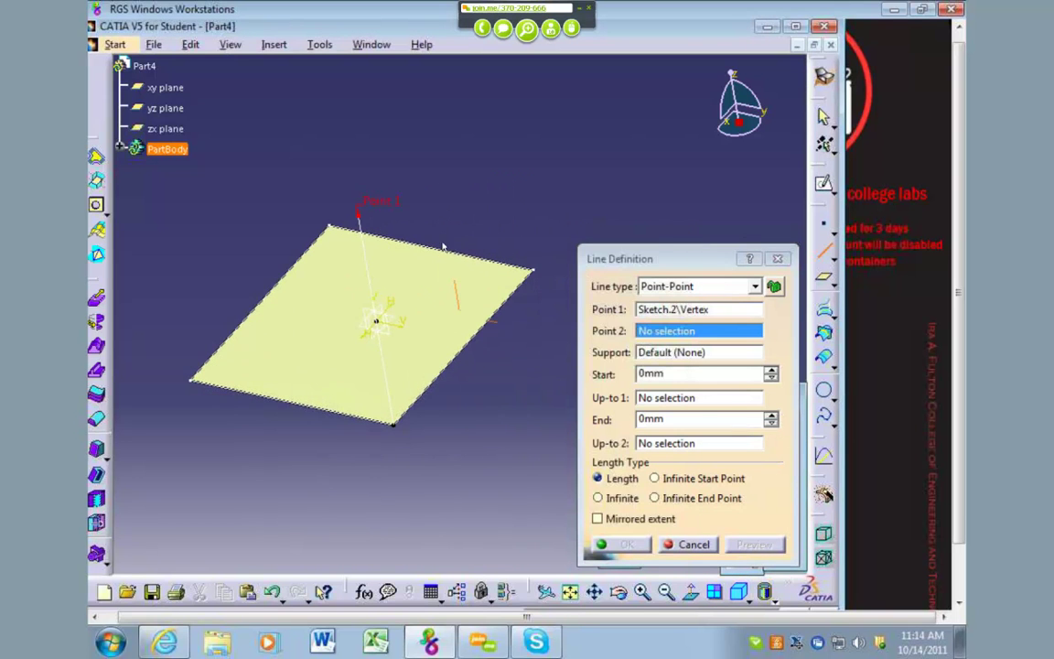
{"action": "left_click", "coordinate": [533, 269]}
{"action": "left_click", "coordinate": [646, 543]}
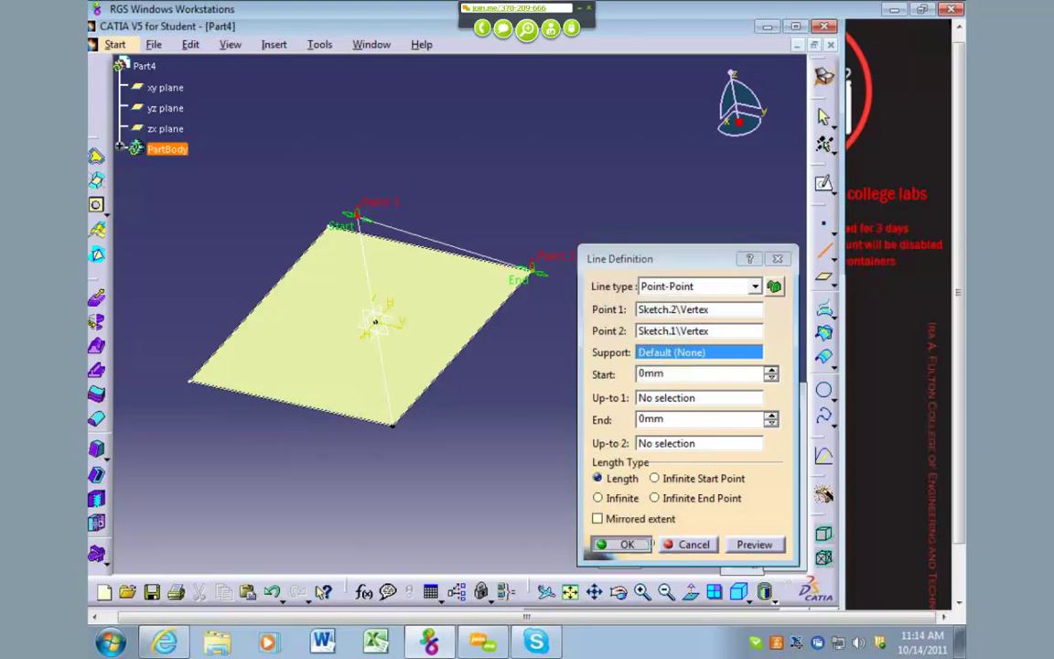
Step: Create two more Point-Point lines joining the apex to the rectangle's rear and left corners
{"action": "left_click", "coordinate": [822, 251]}
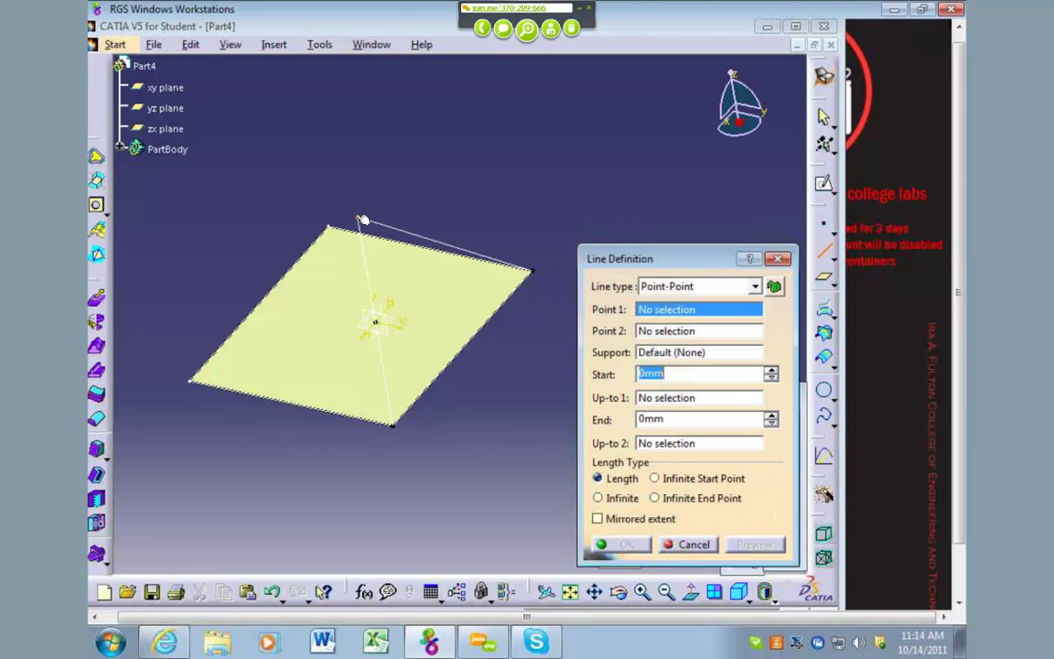
{"action": "left_click", "coordinate": [359, 218]}
{"action": "left_click", "coordinate": [329, 226]}
{"action": "left_click", "coordinate": [628, 543]}
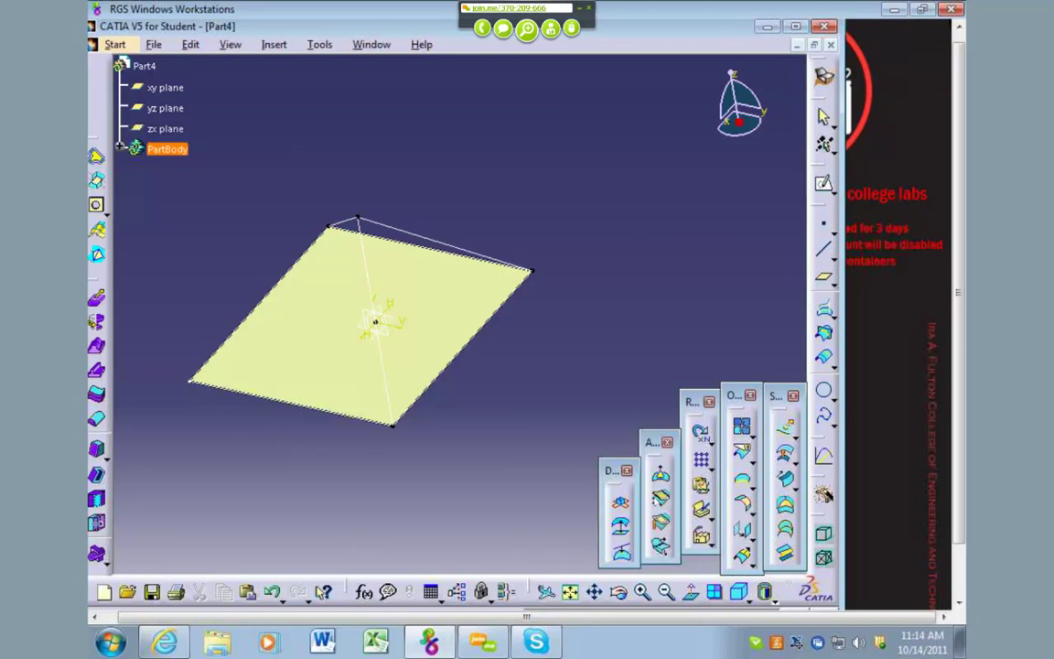
{"action": "left_click", "coordinate": [823, 251]}
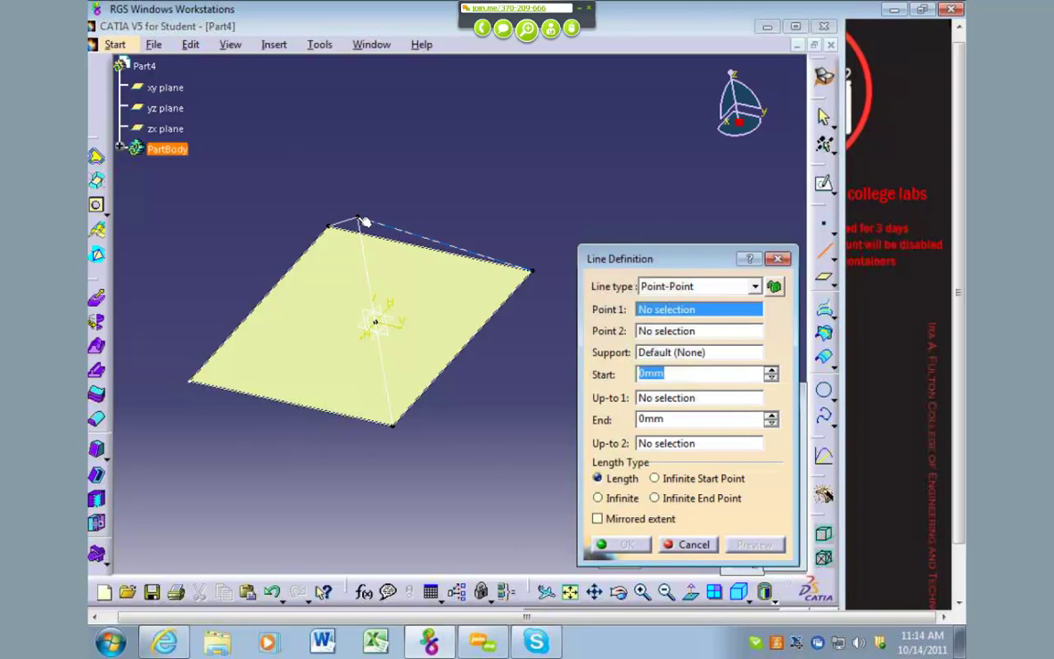
{"action": "left_click", "coordinate": [361, 221]}
{"action": "left_click", "coordinate": [188, 378]}
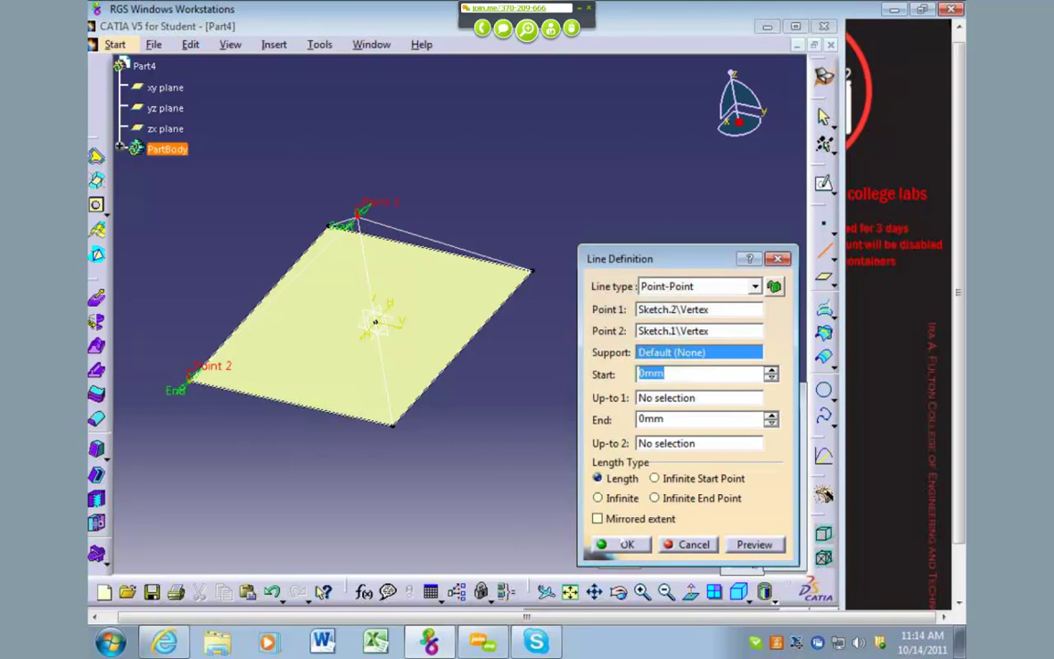
{"action": "left_click", "coordinate": [626, 544]}
Step: Try to fill a side face of the pyramid using Line.2, Line.1 and the whole base sketch as boundary
{"action": "left_click", "coordinate": [784, 506]}
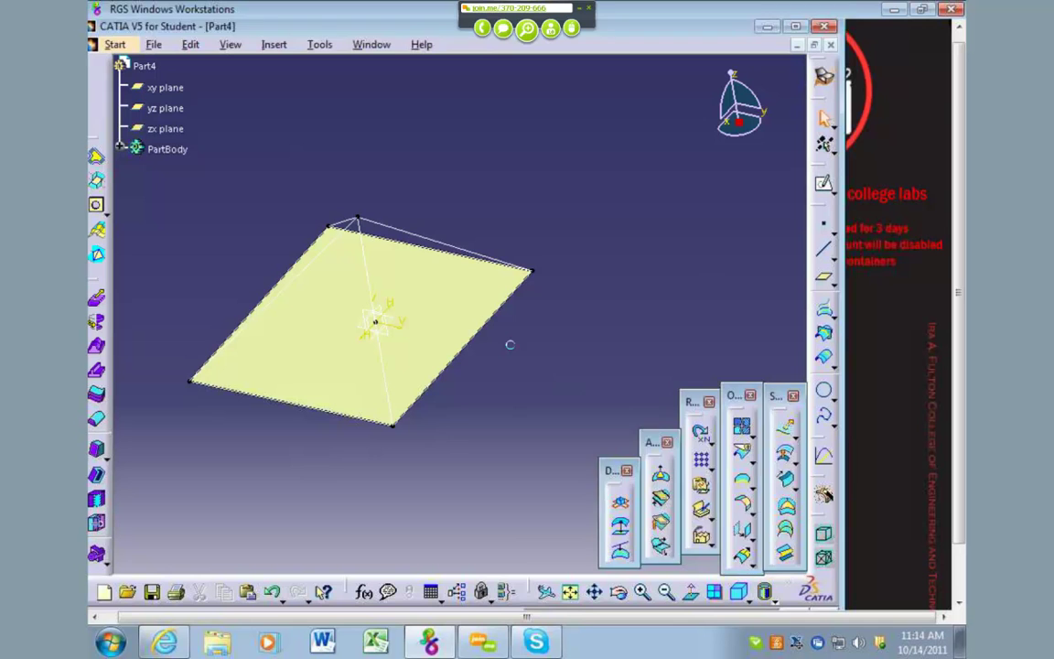
{"action": "left_click", "coordinate": [435, 242]}
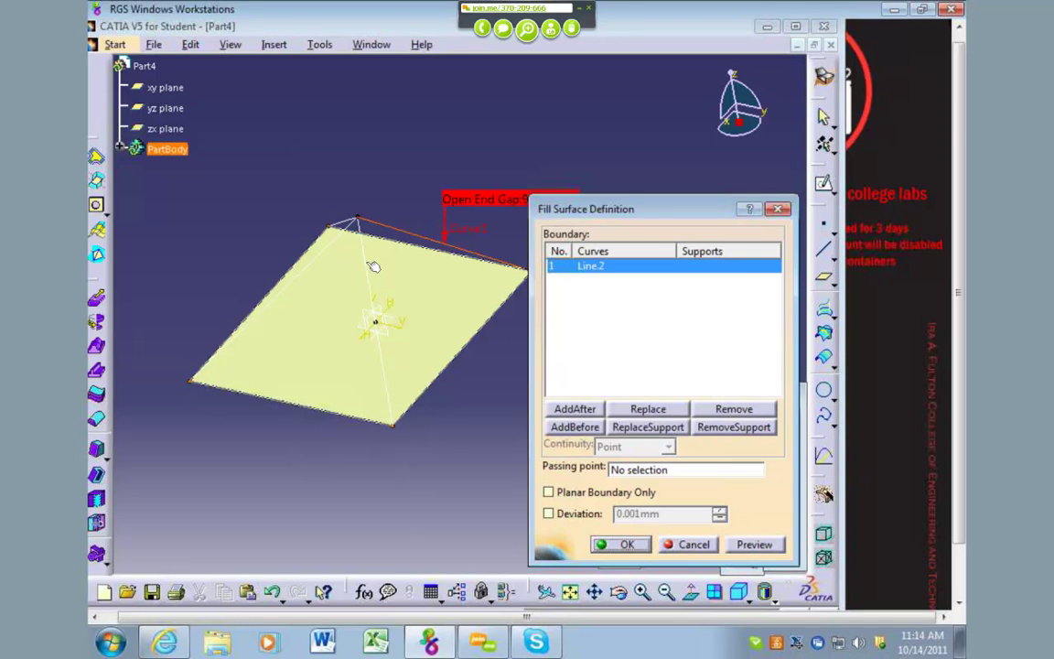
{"action": "left_click", "coordinate": [366, 265]}
{"action": "left_click", "coordinate": [465, 353]}
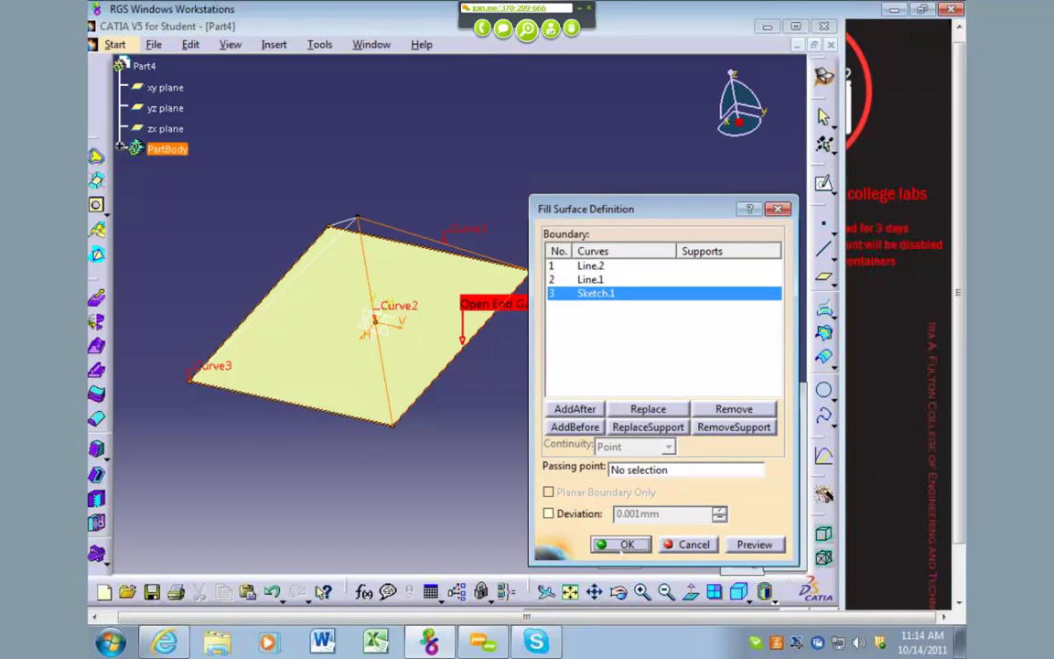
{"action": "left_click", "coordinate": [734, 545]}
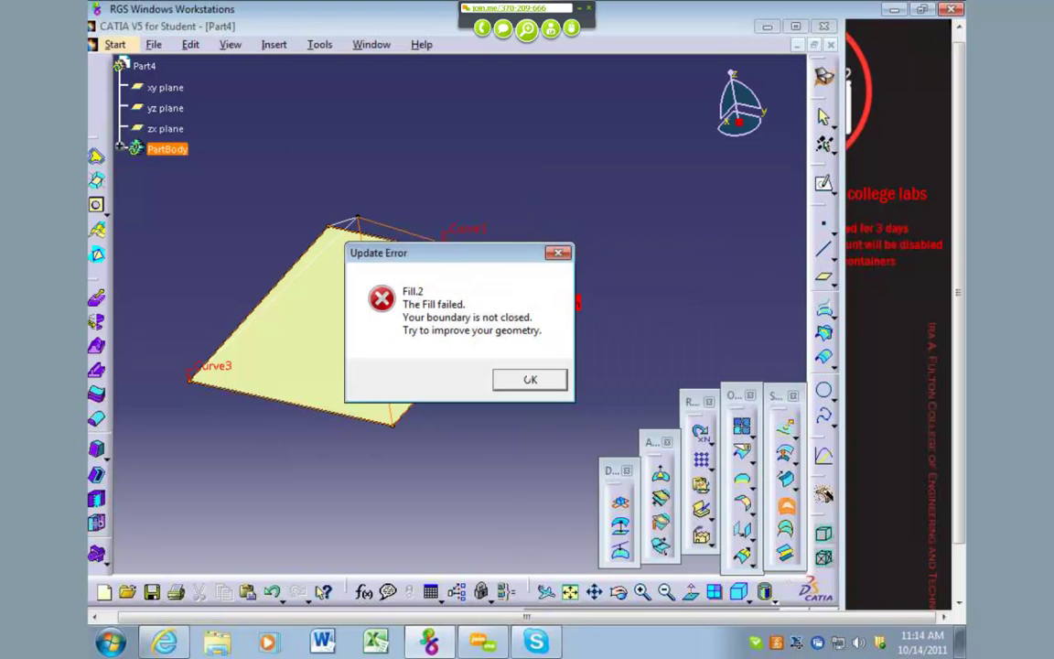
{"action": "left_click", "coordinate": [528, 378]}
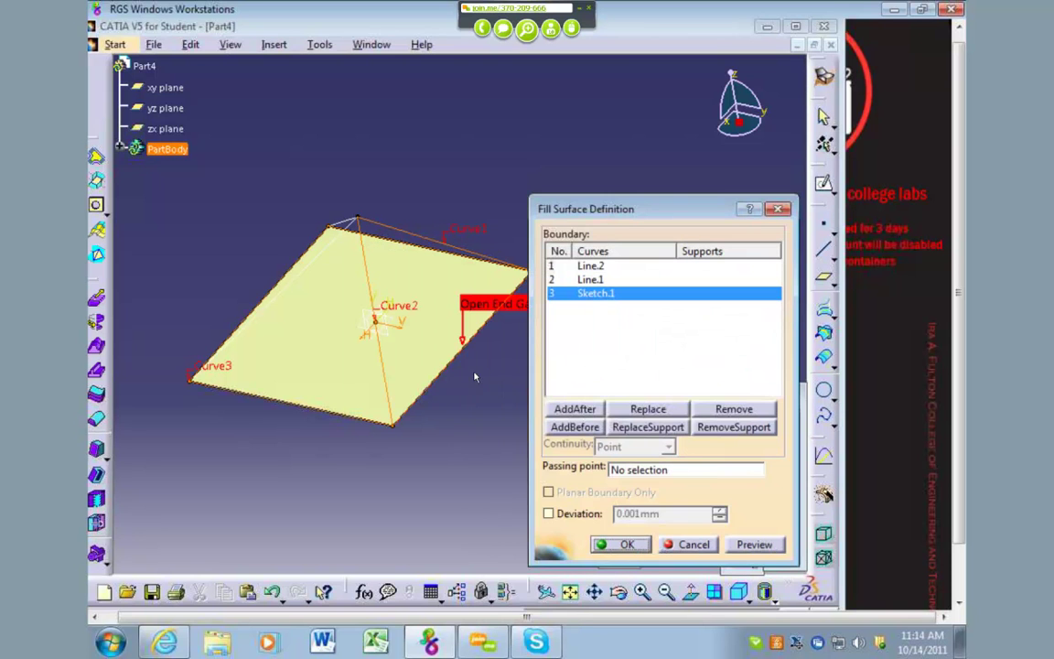
{"action": "middle_click_drag", "start_coordinate": [498, 423], "coordinate": [425, 427]}
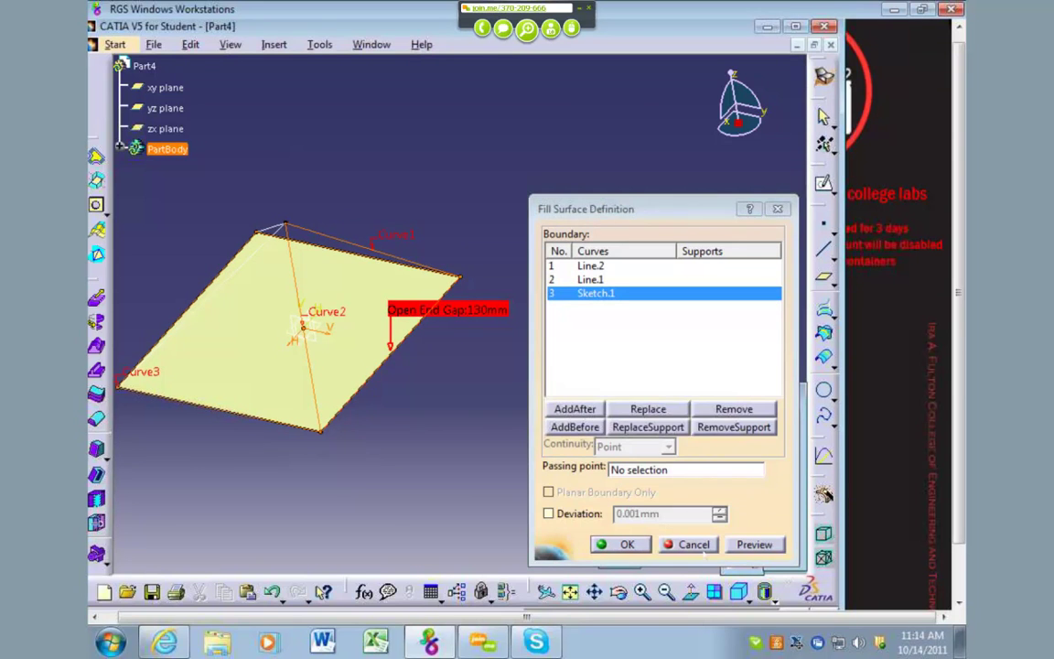
{"action": "left_click", "coordinate": [705, 544]}
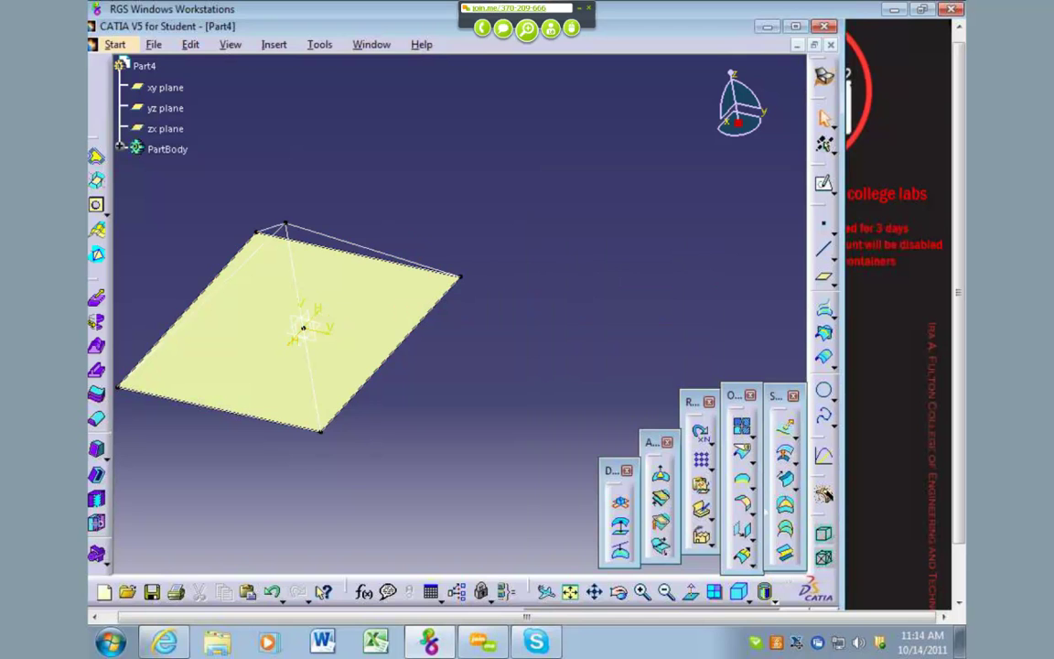
{"action": "left_click", "coordinate": [786, 506]}
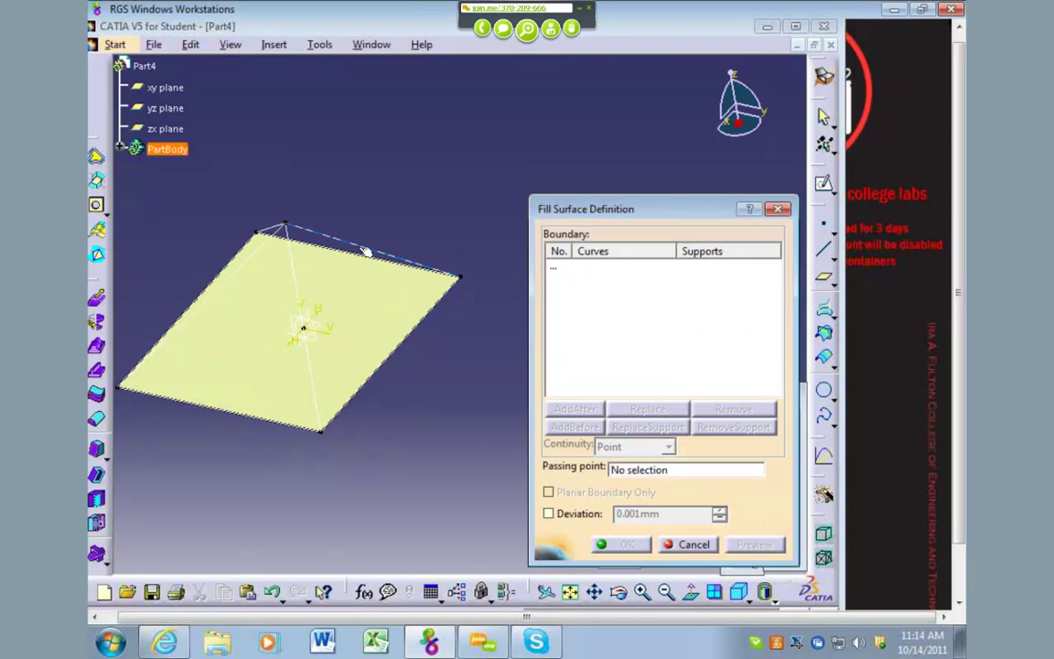
{"action": "left_click", "coordinate": [357, 245]}
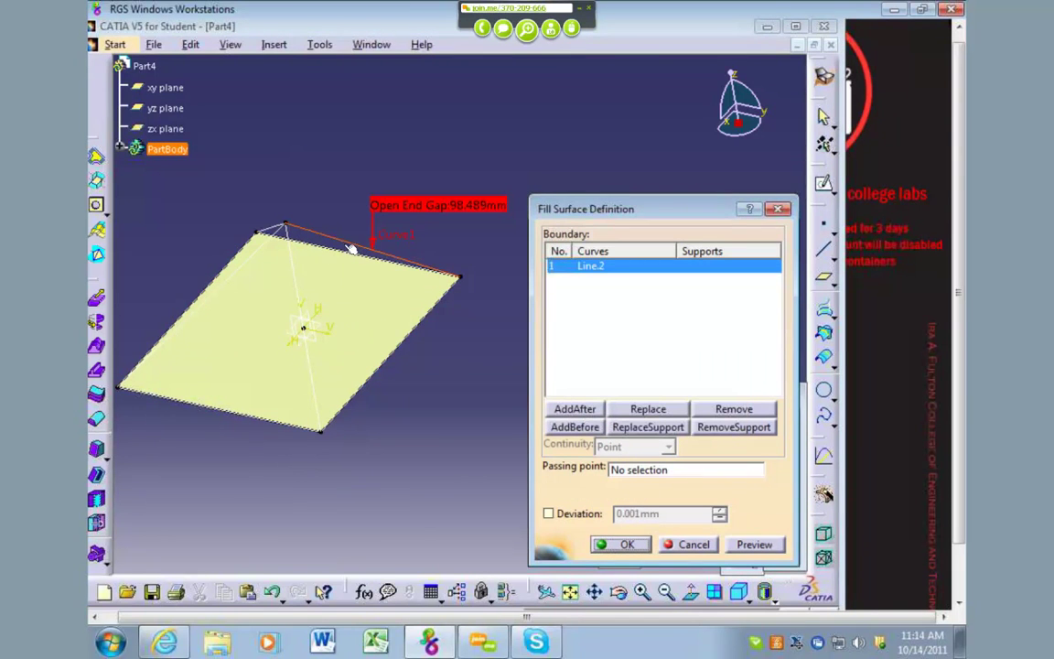
{"action": "left_click", "coordinate": [292, 259]}
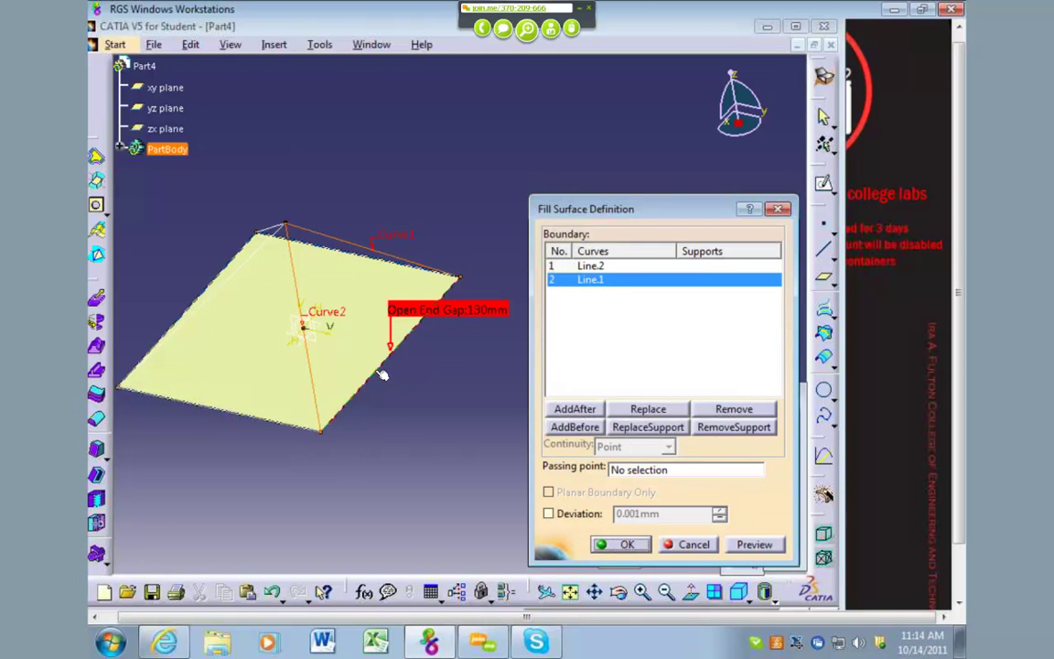
{"action": "right_click", "coordinate": [376, 373]}
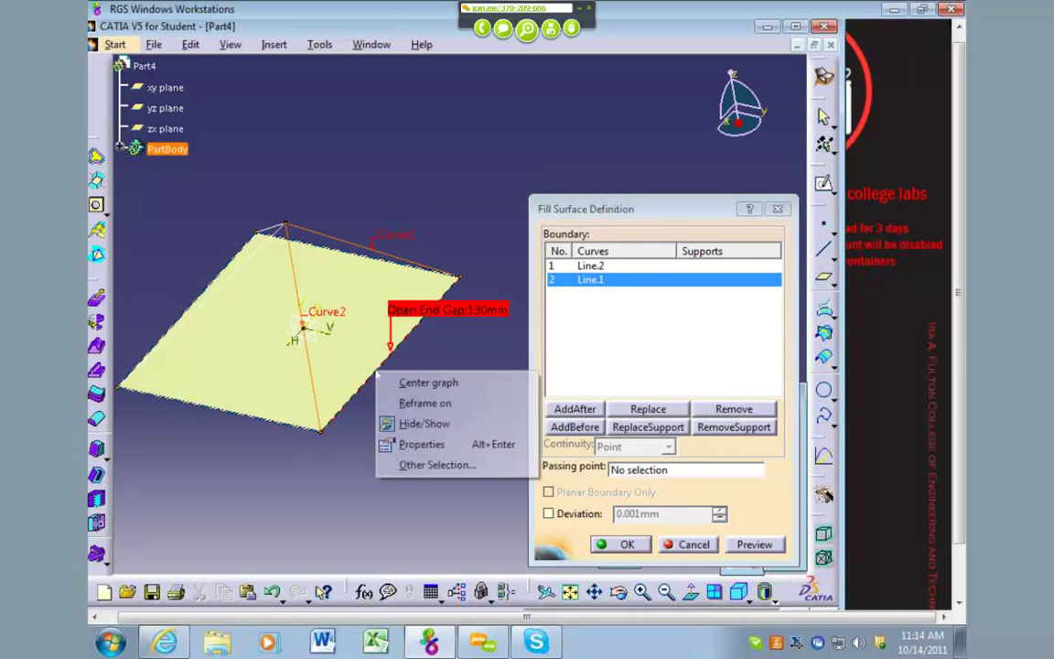
{"action": "left_click", "coordinate": [437, 464]}
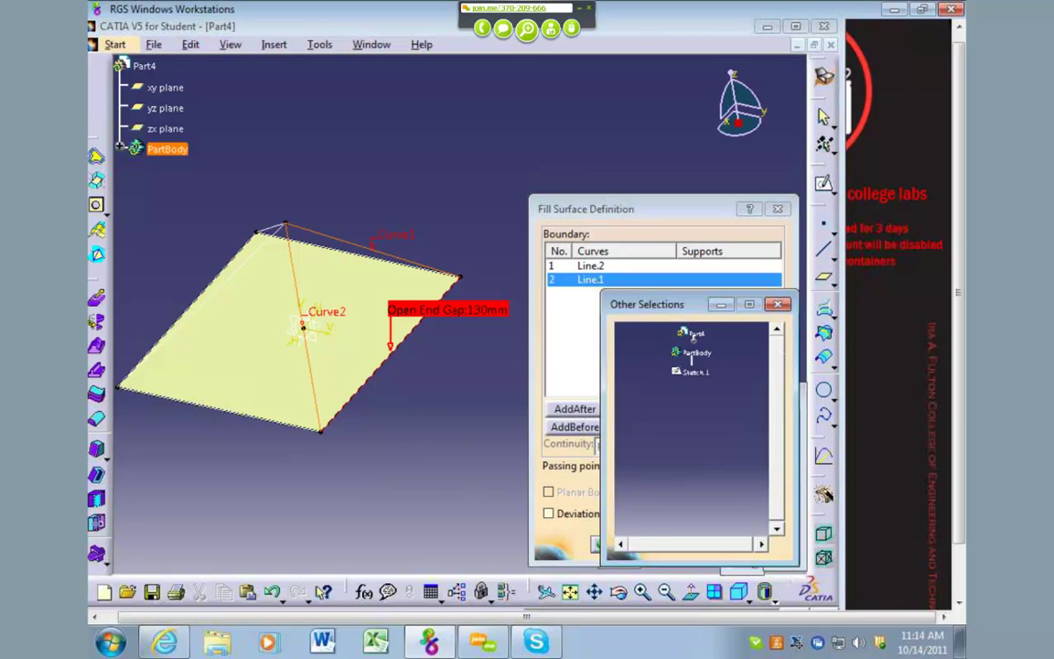
{"action": "left_click", "coordinate": [779, 305]}
{"action": "left_click", "coordinate": [693, 544]}
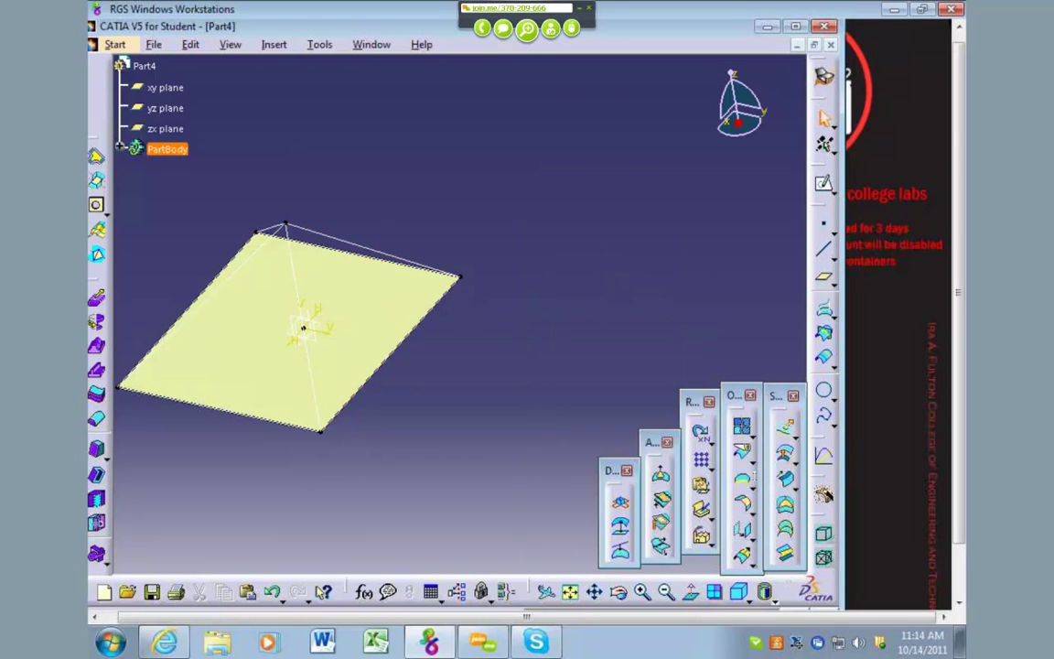
{"action": "right_click", "coordinate": [412, 336]}
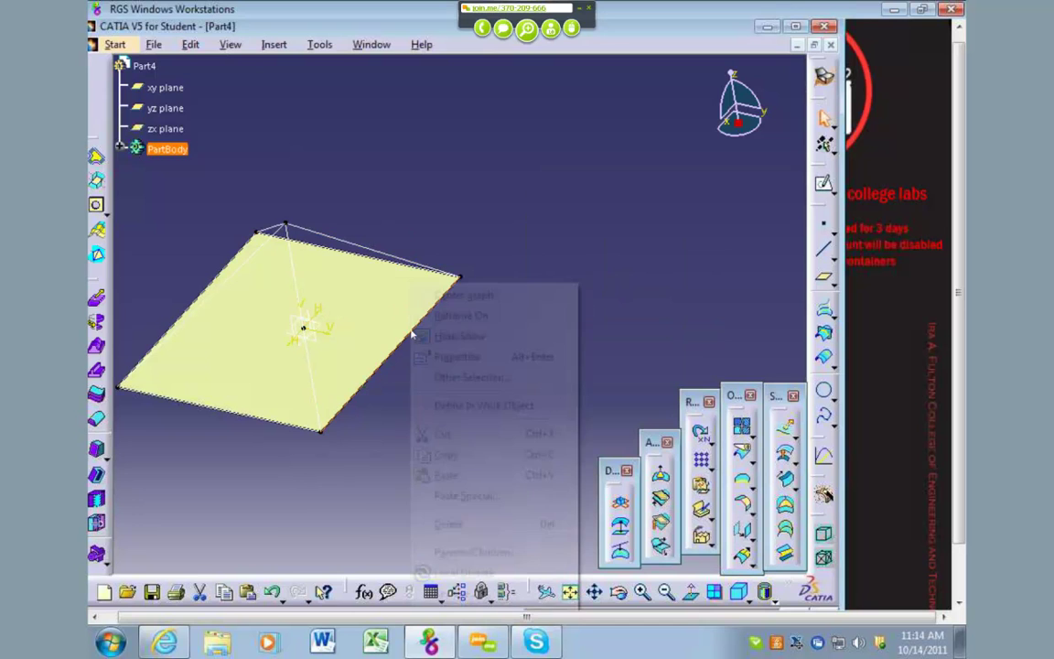
{"action": "left_click", "coordinate": [654, 366]}
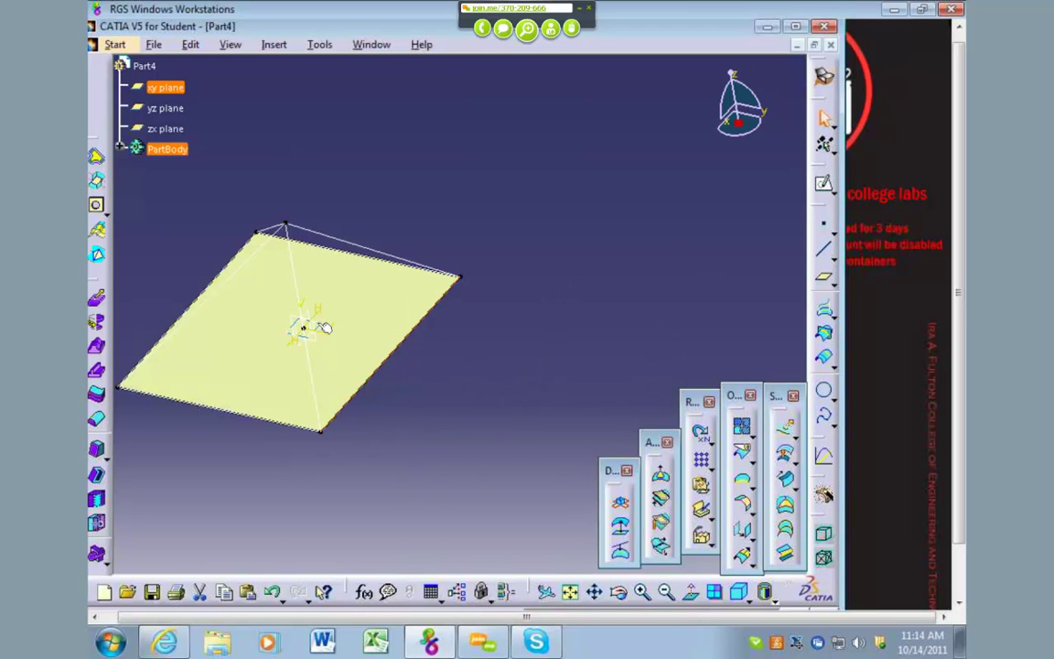
Step: In a new sketch on the xy plane, project the base edge joining the lower ends of Line.1 and Line.2
{"action": "left_click", "coordinate": [322, 328]}
{"action": "left_click", "coordinate": [823, 182]}
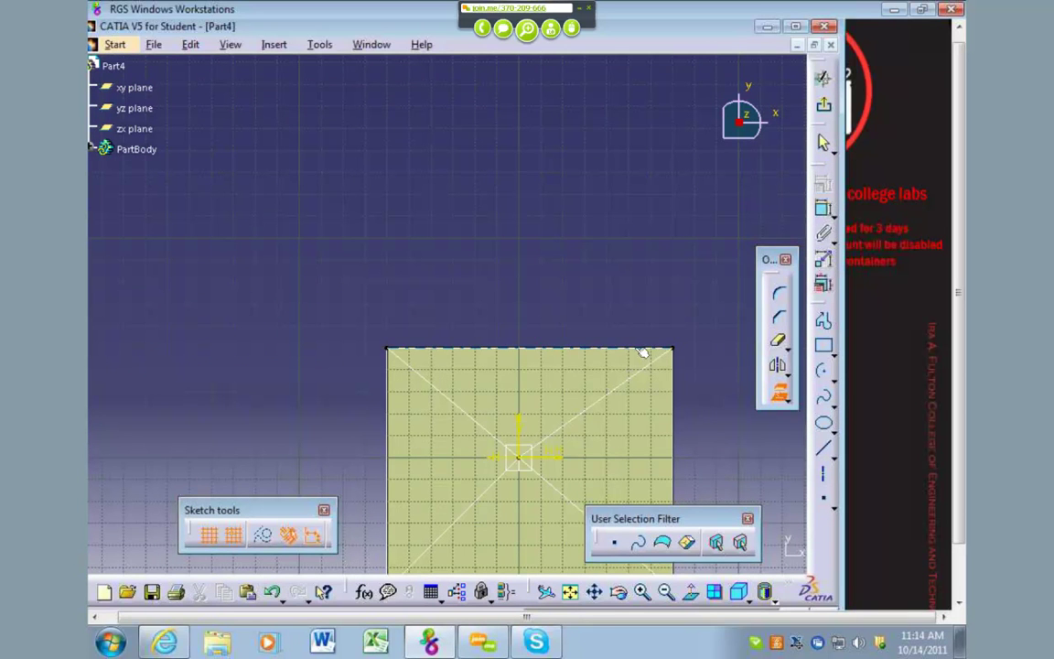
{"action": "left_click", "coordinate": [643, 349]}
{"action": "left_click", "coordinate": [824, 104]}
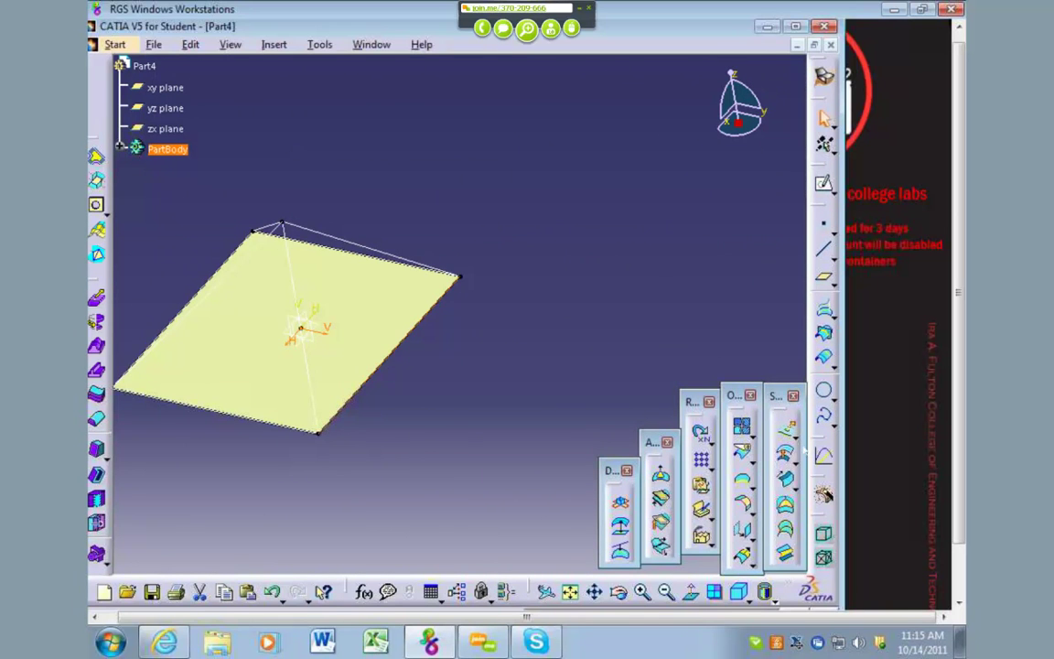
Step: Fill the first triangular side face using Sketch.3, Line.2 and Line.1 as its boundary
{"action": "left_click", "coordinate": [785, 504]}
{"action": "left_click", "coordinate": [391, 255]}
{"action": "left_click", "coordinate": [294, 286]}
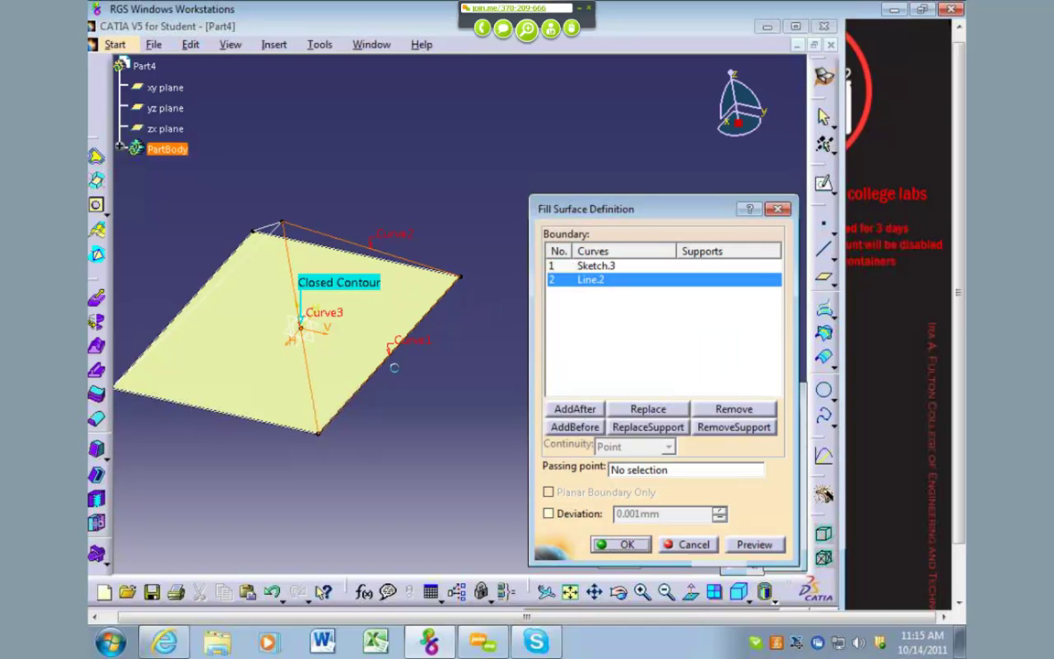
{"action": "left_click", "coordinate": [628, 540]}
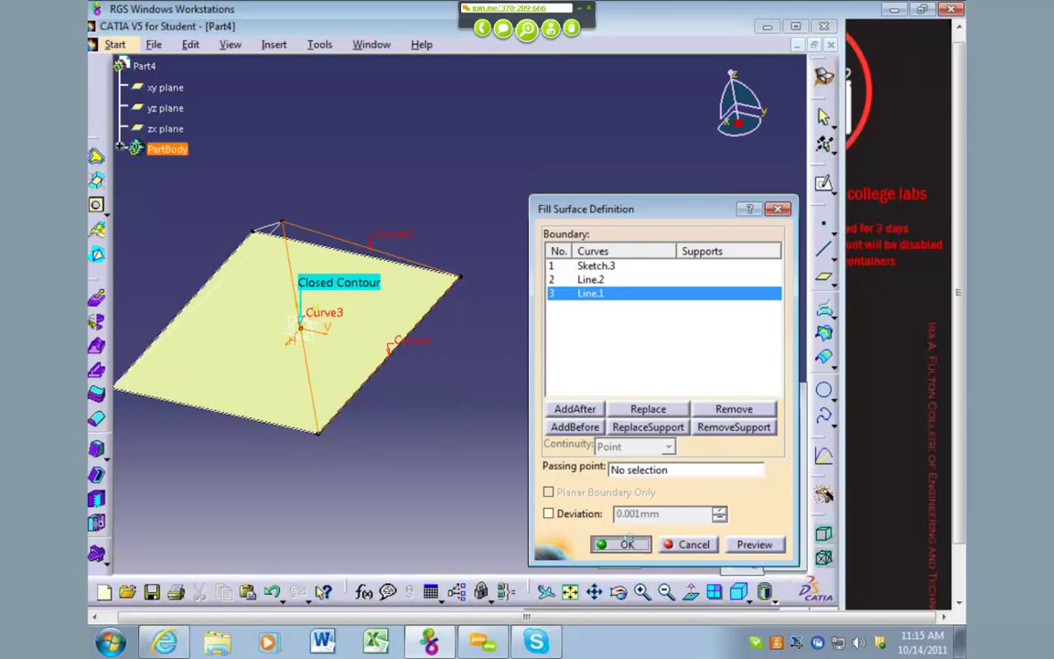
{"action": "middle_click_drag", "start_coordinate": [568, 380], "coordinate": [532, 459]}
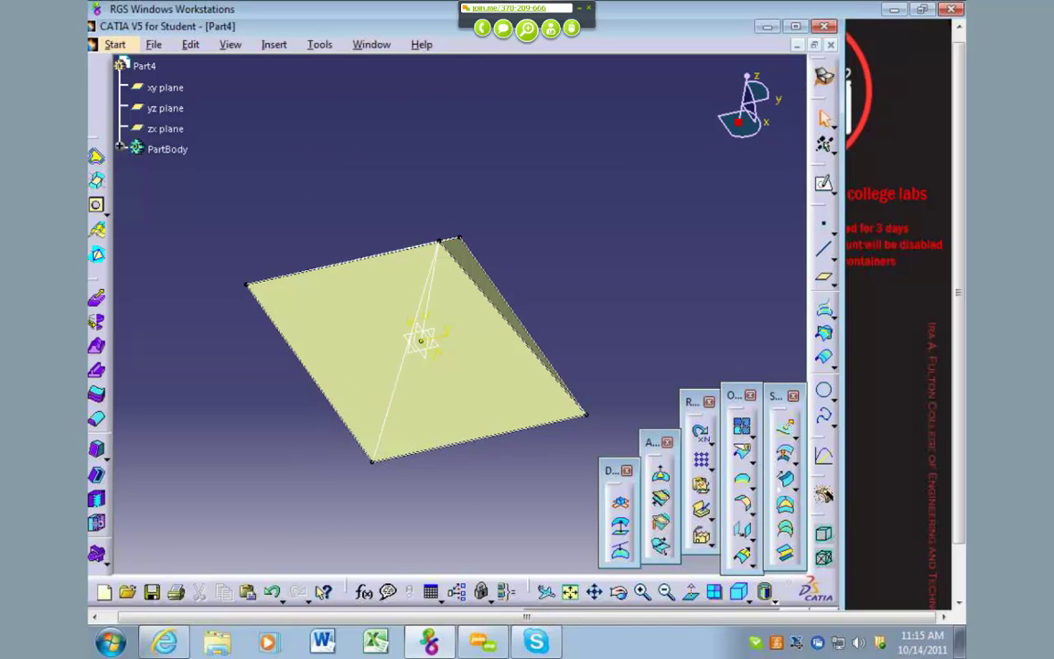
{"action": "left_click", "coordinate": [786, 508]}
{"action": "left_click", "coordinate": [423, 308]}
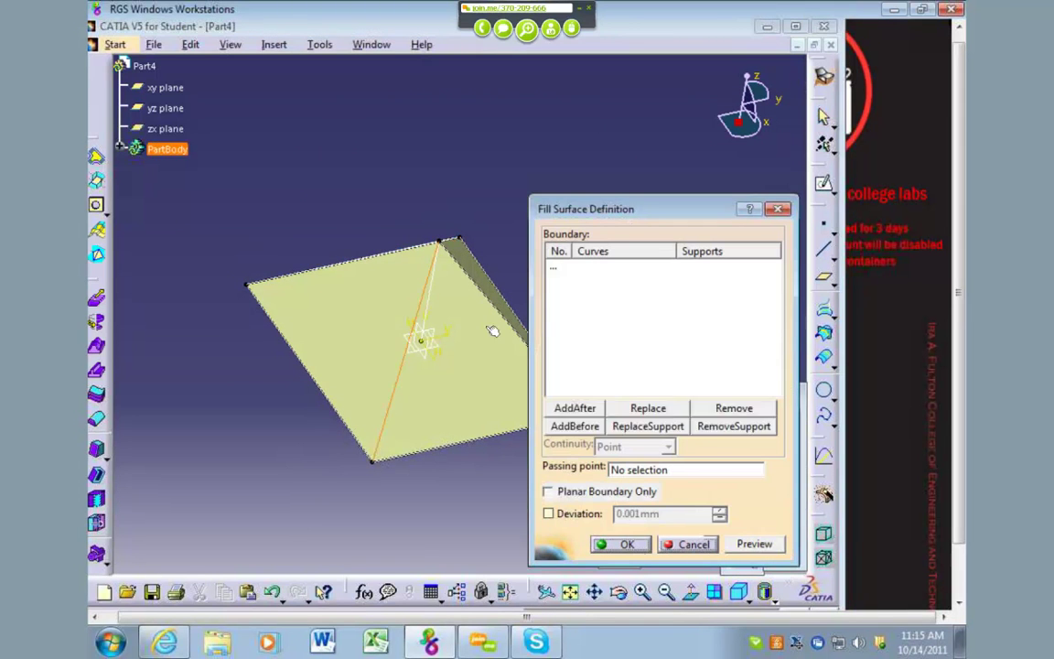
{"action": "mouse_move", "coordinate": [456, 346]}
{"action": "middle_mouse_down"}
{"action": "mouse_move", "coordinate": [341, 357]}
{"action": "mouse_move", "coordinate": [461, 357]}
{"action": "middle_mouse_up"}
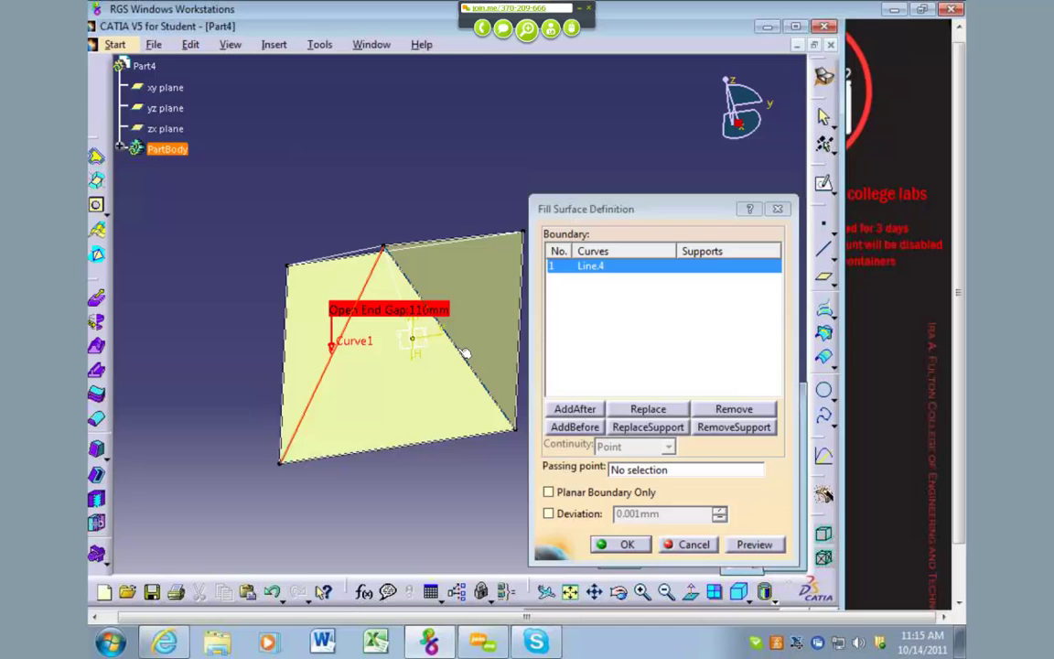
{"action": "left_click", "coordinate": [471, 439]}
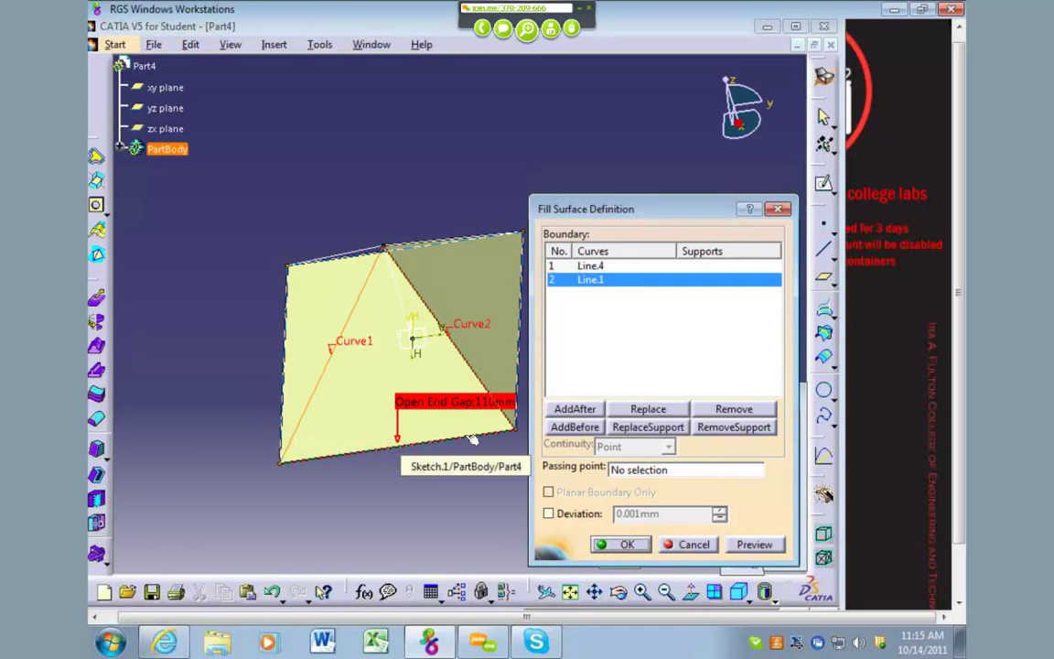
{"action": "left_click", "coordinate": [684, 544]}
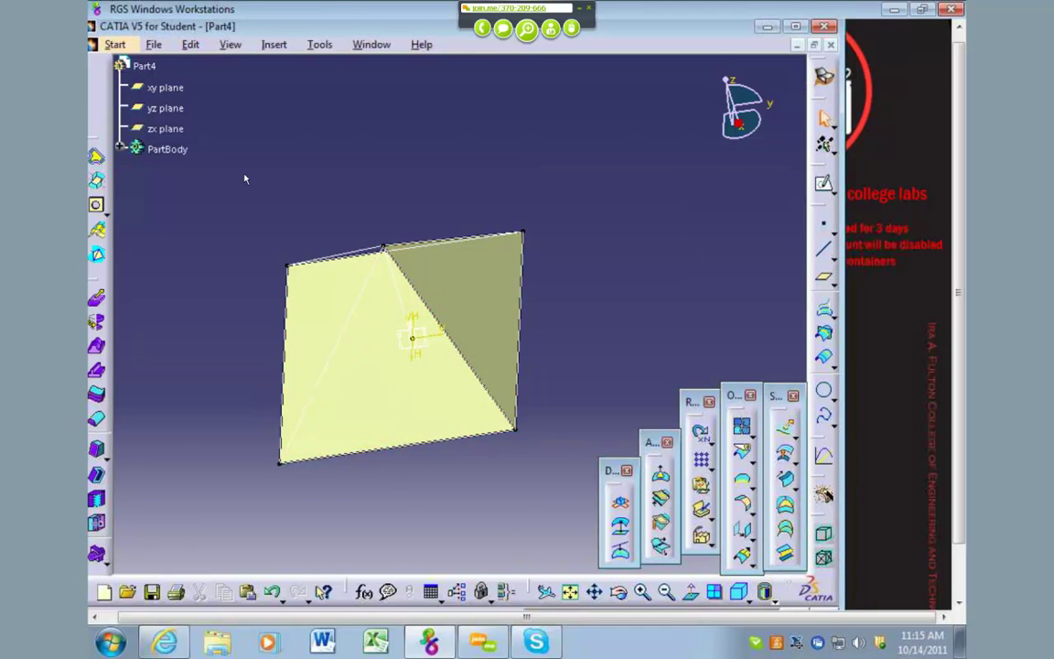
Step: Expand PartBody and project the base edge between Line.1 and Line.4 into a new sketch on the xy plane
{"action": "left_click", "coordinate": [118, 148]}
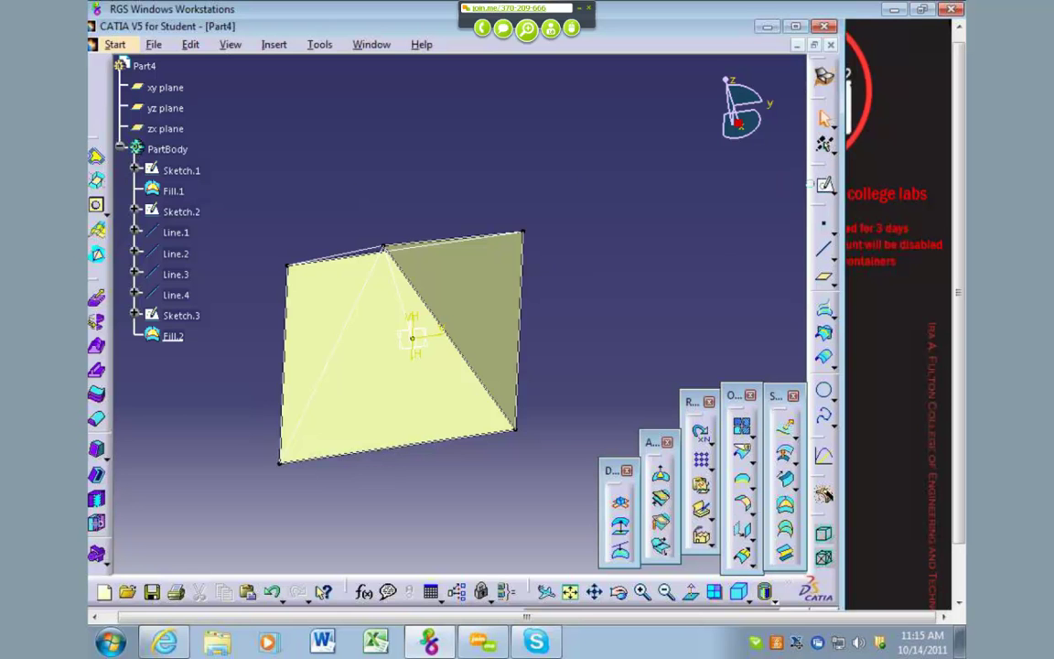
{"action": "middle_click_drag", "start_coordinate": [430, 370], "coordinate": [428, 325]}
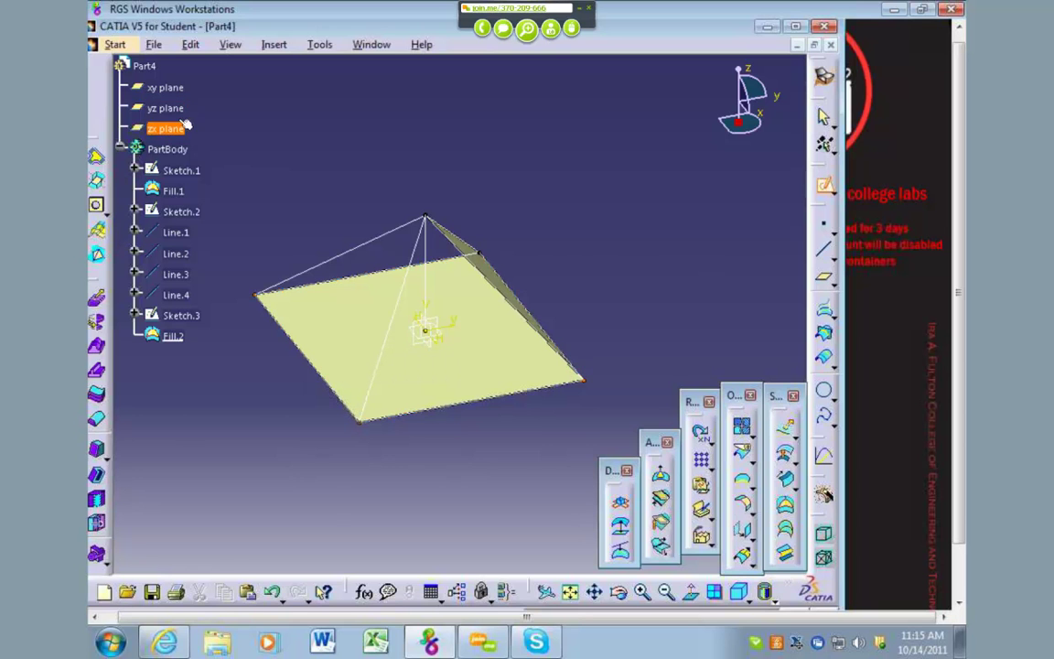
{"action": "left_click", "coordinate": [425, 329]}
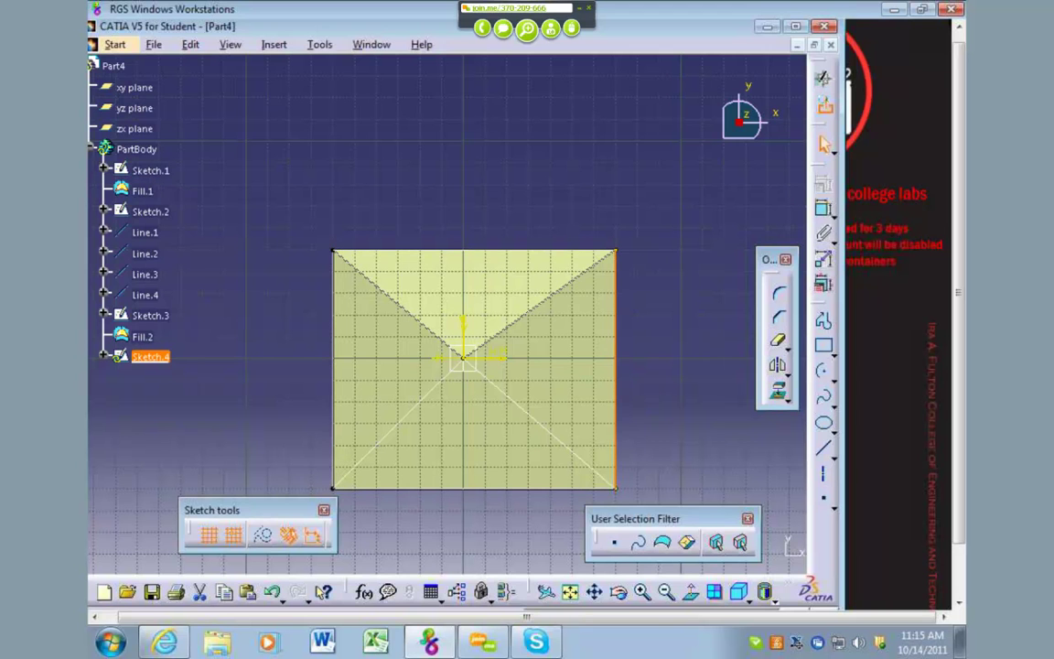
{"action": "left_click", "coordinate": [823, 104]}
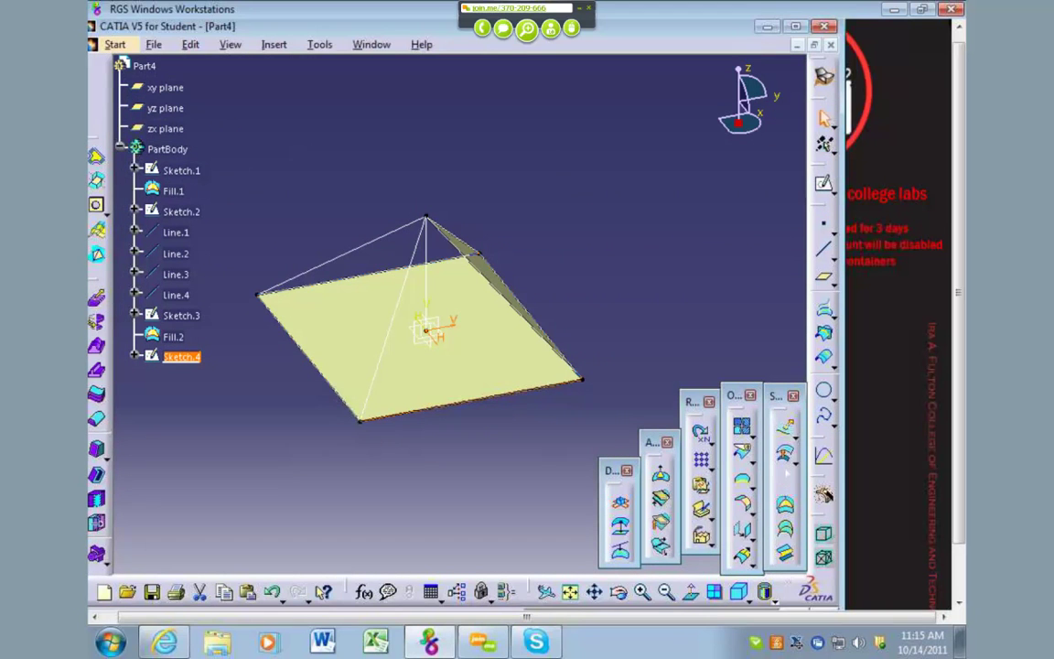
Step: Fill the adjacent triangular side face using Sketch.4, Line.1 and Line.4 as its boundary
{"action": "left_click", "coordinate": [786, 473]}
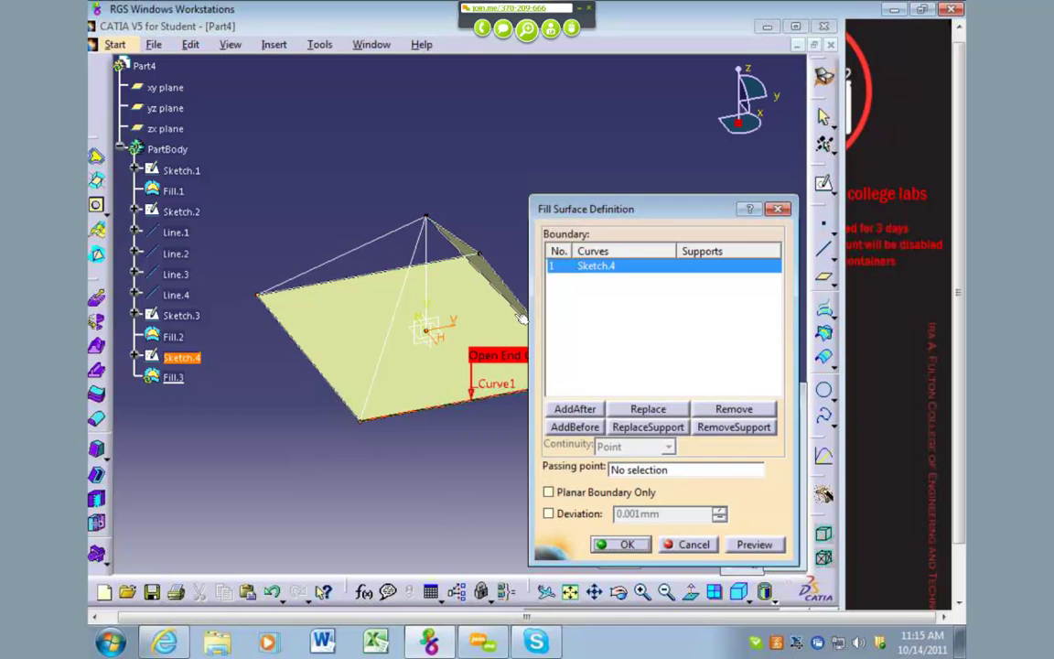
{"action": "left_click", "coordinate": [518, 316]}
{"action": "left_click", "coordinate": [397, 305]}
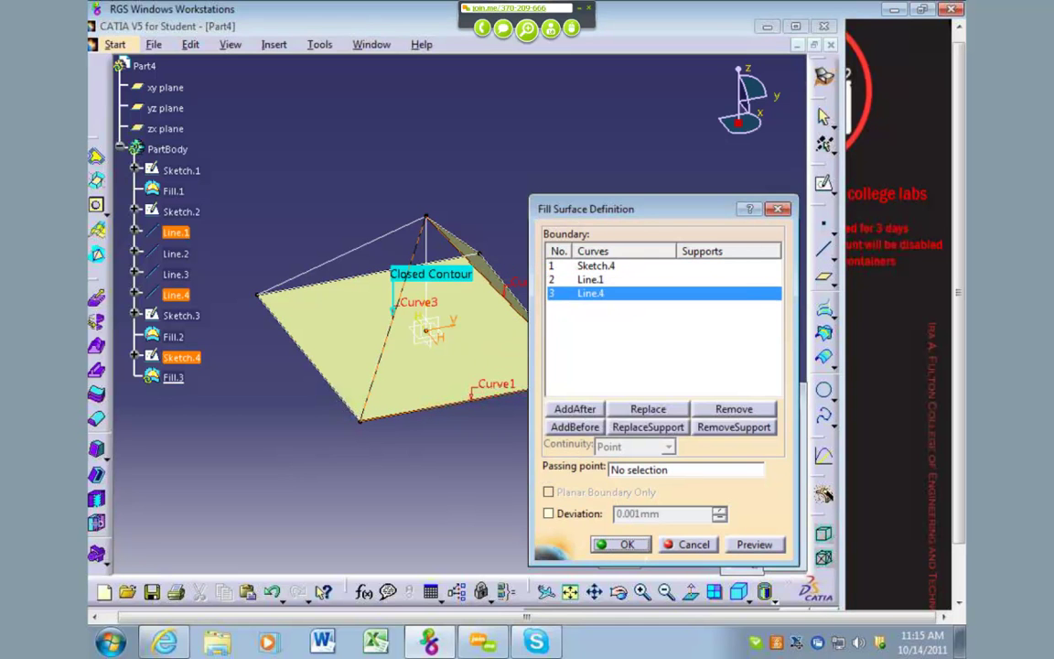
Step: Project the base edge between Line.4 and Line.3 into another new sketch on the xy plane
{"action": "middle_click_drag", "start_coordinate": [448, 437], "coordinate": [515, 336]}
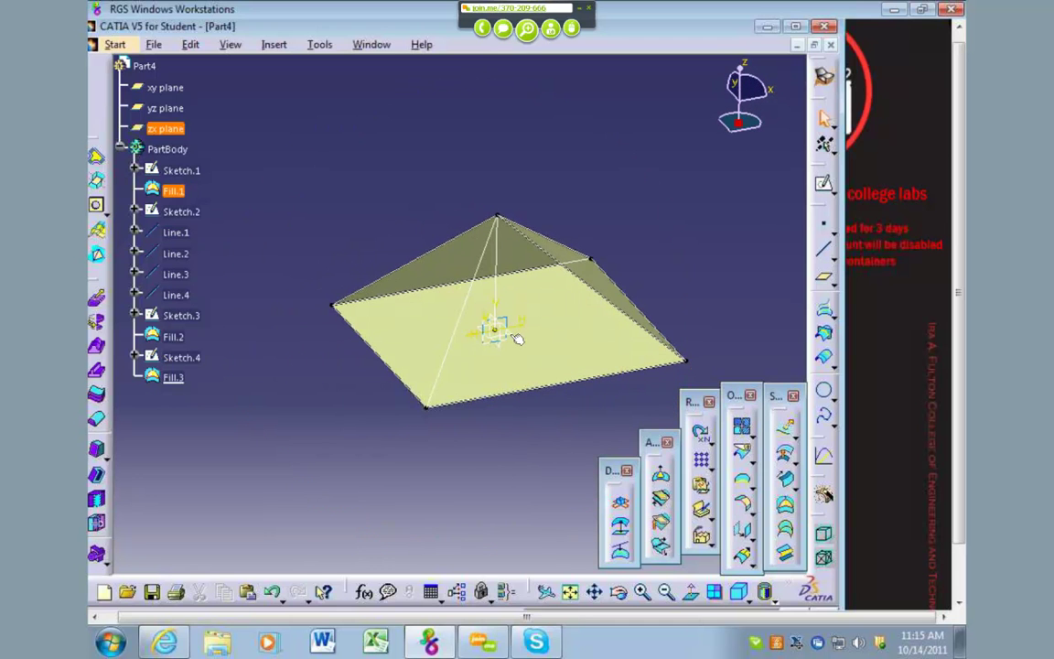
{"action": "left_click", "coordinate": [823, 184]}
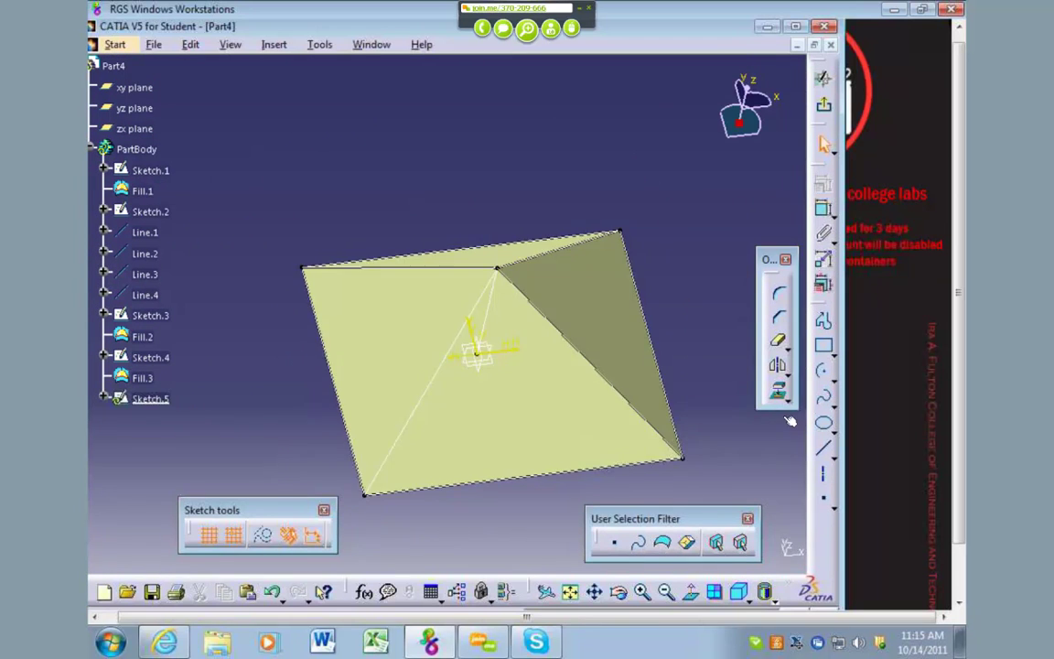
{"action": "left_click", "coordinate": [779, 392]}
{"action": "left_click", "coordinate": [575, 489]}
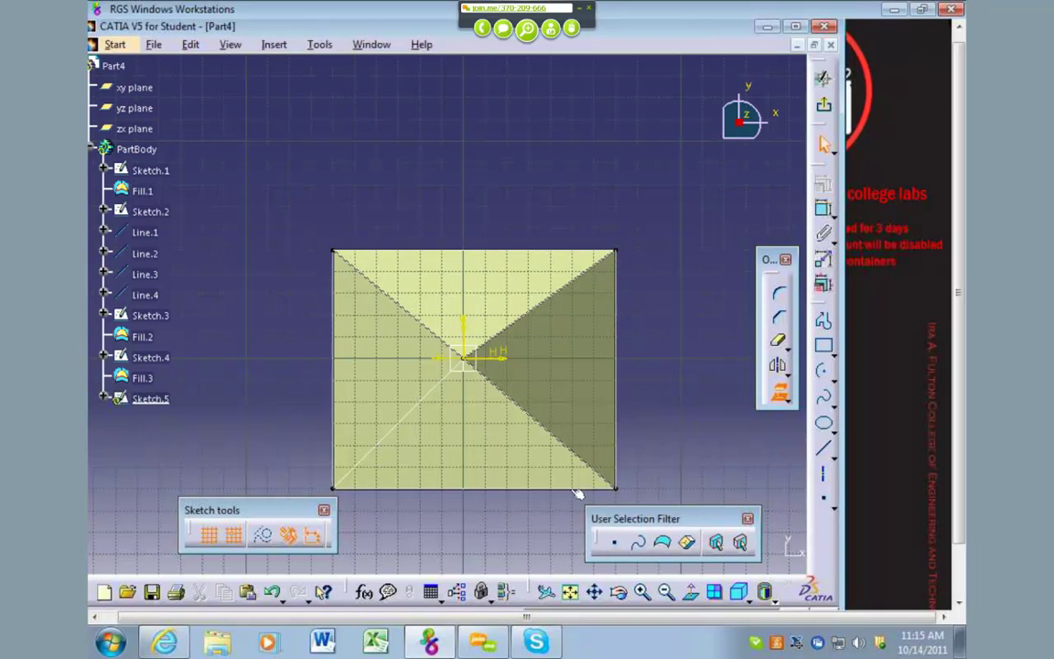
{"action": "left_click", "coordinate": [823, 77]}
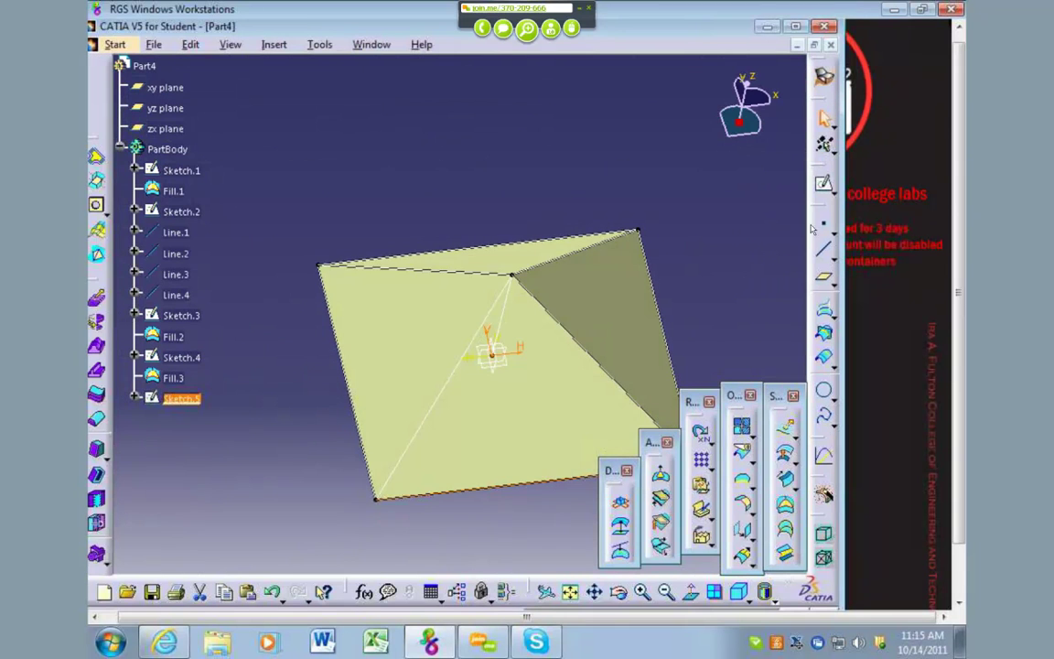
{"action": "left_click", "coordinate": [764, 213]}
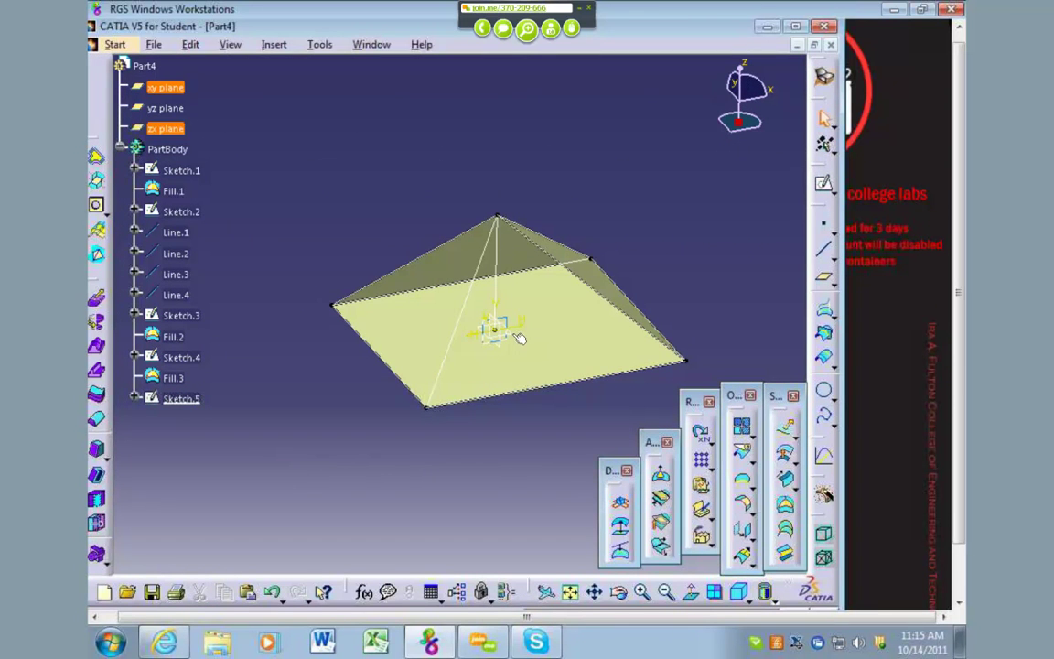
Step: Project the remaining base edge between Line.3 and Line.2 into its own sketch on the xy plane
{"action": "left_click", "coordinate": [517, 336]}
{"action": "left_click", "coordinate": [823, 183]}
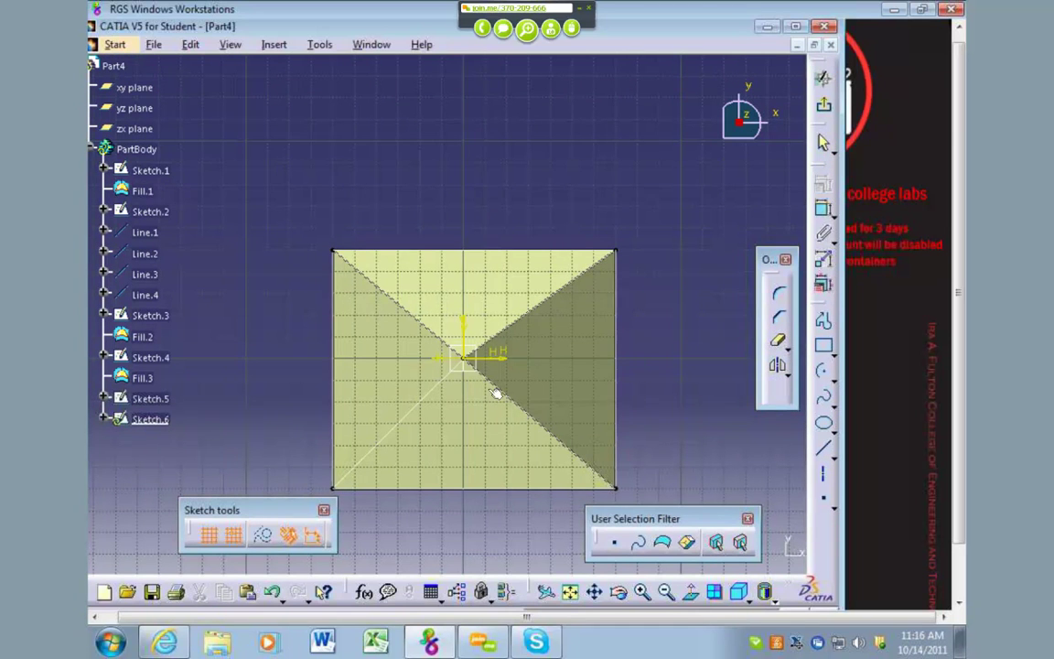
{"action": "left_click", "coordinate": [337, 386]}
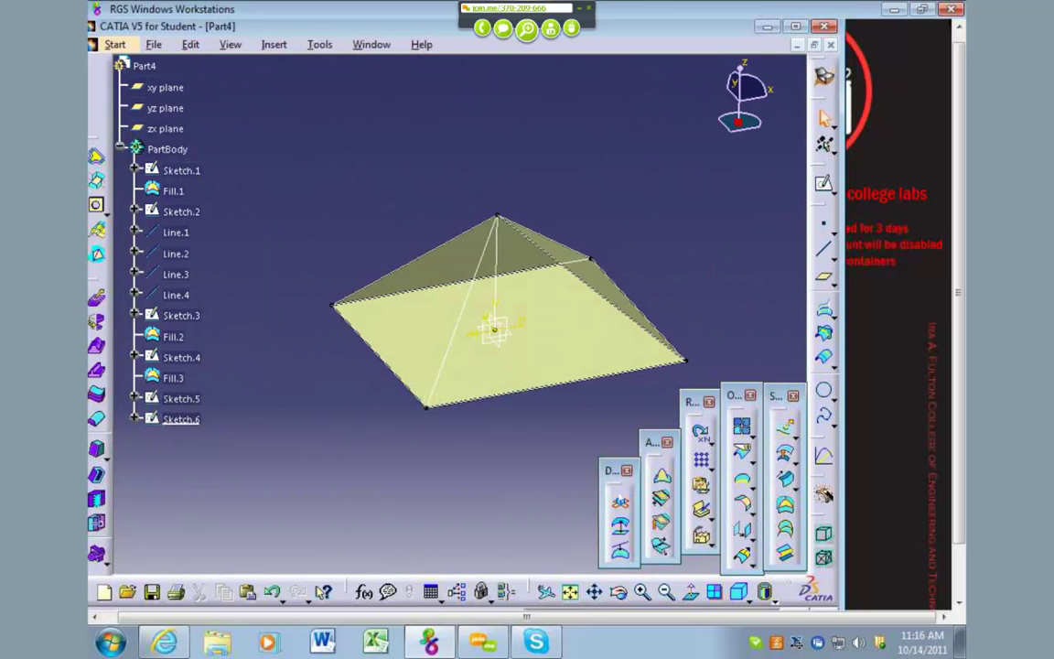
{"action": "left_click", "coordinate": [707, 455]}
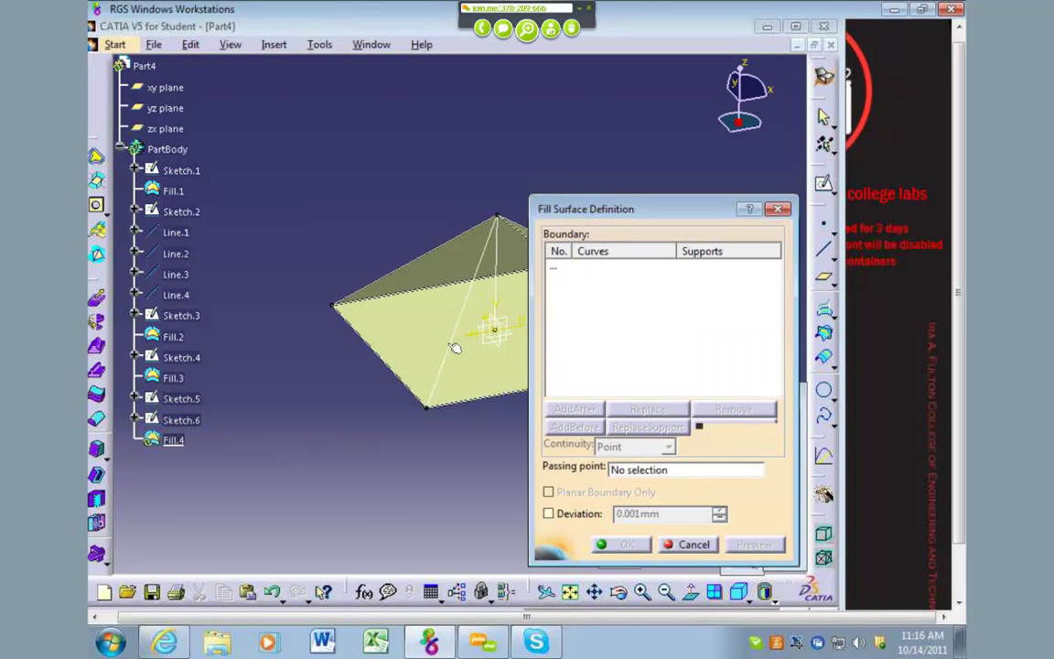
{"action": "left_click", "coordinate": [455, 348]}
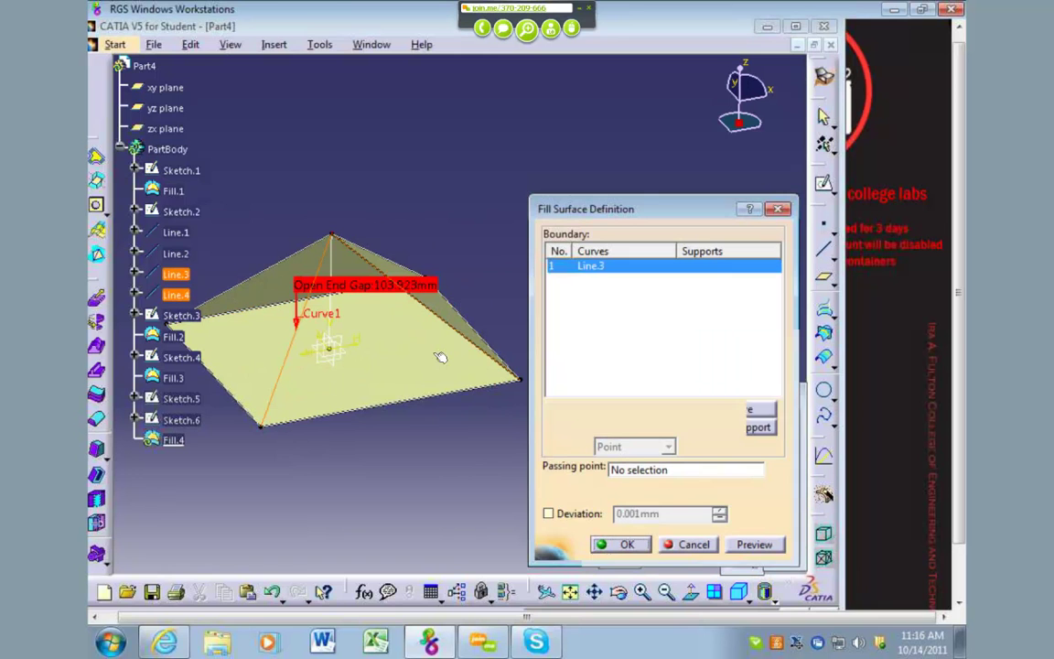
{"action": "left_click", "coordinate": [442, 396]}
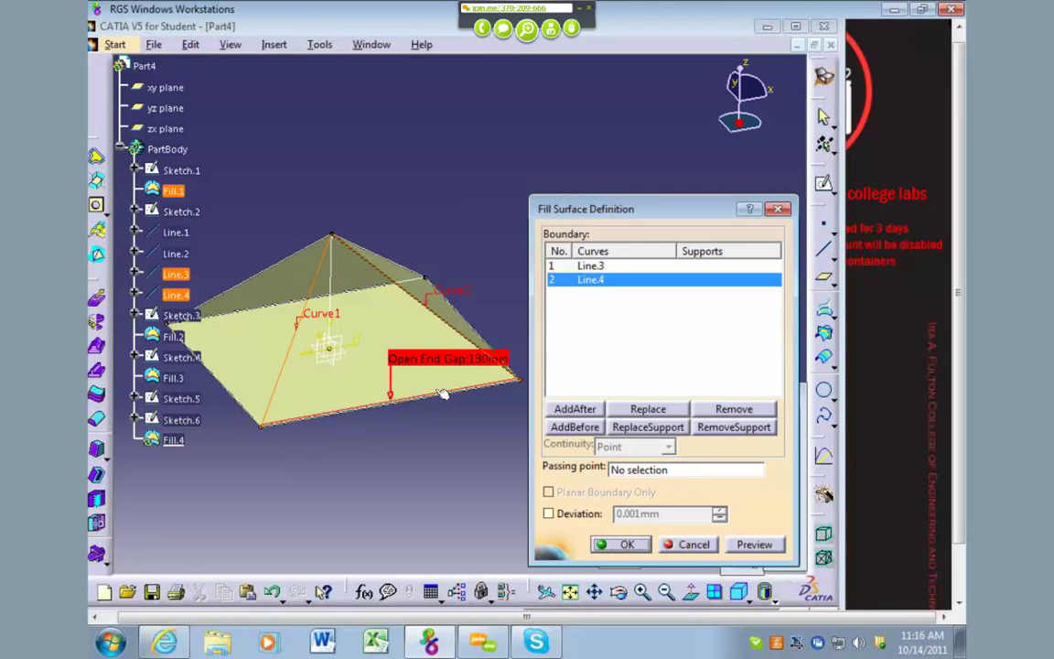
{"action": "left_click", "coordinate": [384, 347]}
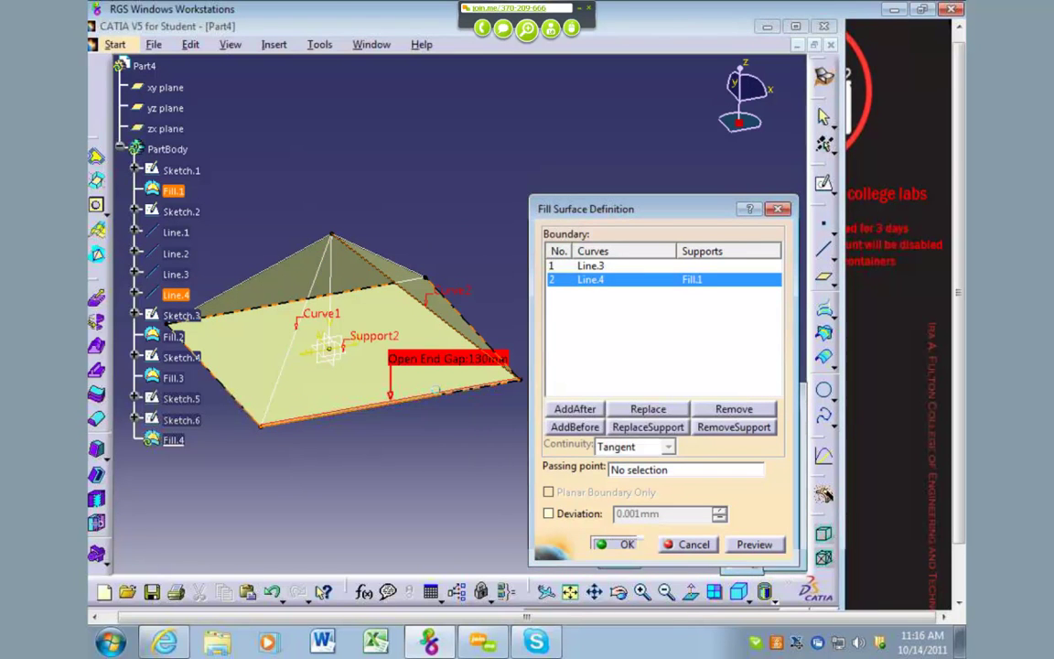
{"action": "middle_click_drag", "start_coordinate": [399, 469], "coordinate": [429, 449]}
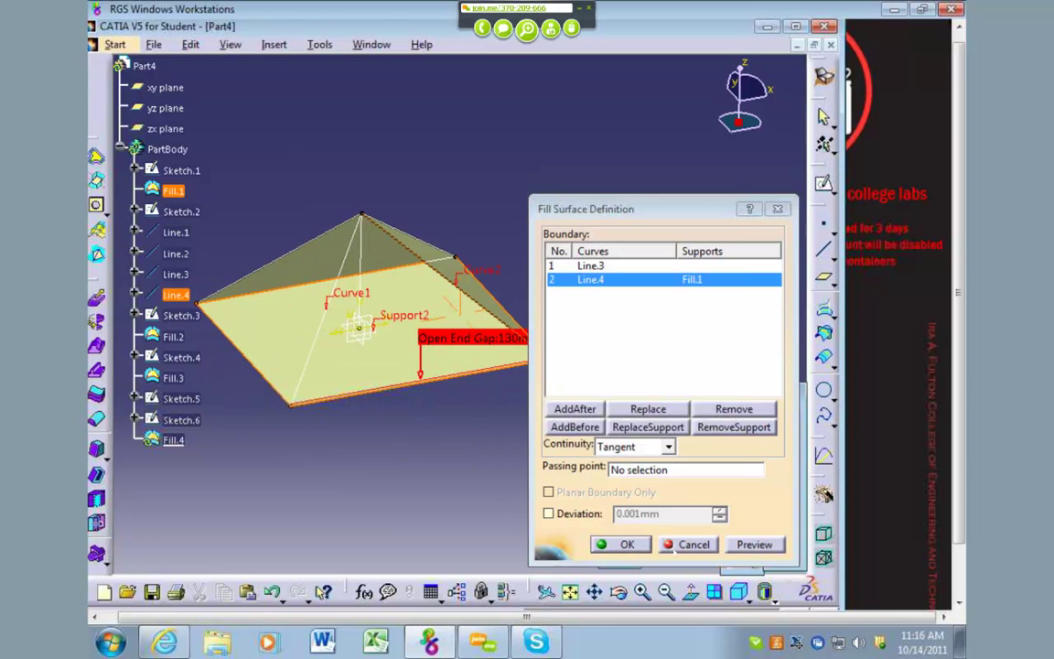
{"action": "left_click", "coordinate": [686, 544]}
Step: Fill the triangular side face bounded by Sketch.6, Line.3 and Line.2
{"action": "left_click", "coordinate": [785, 505]}
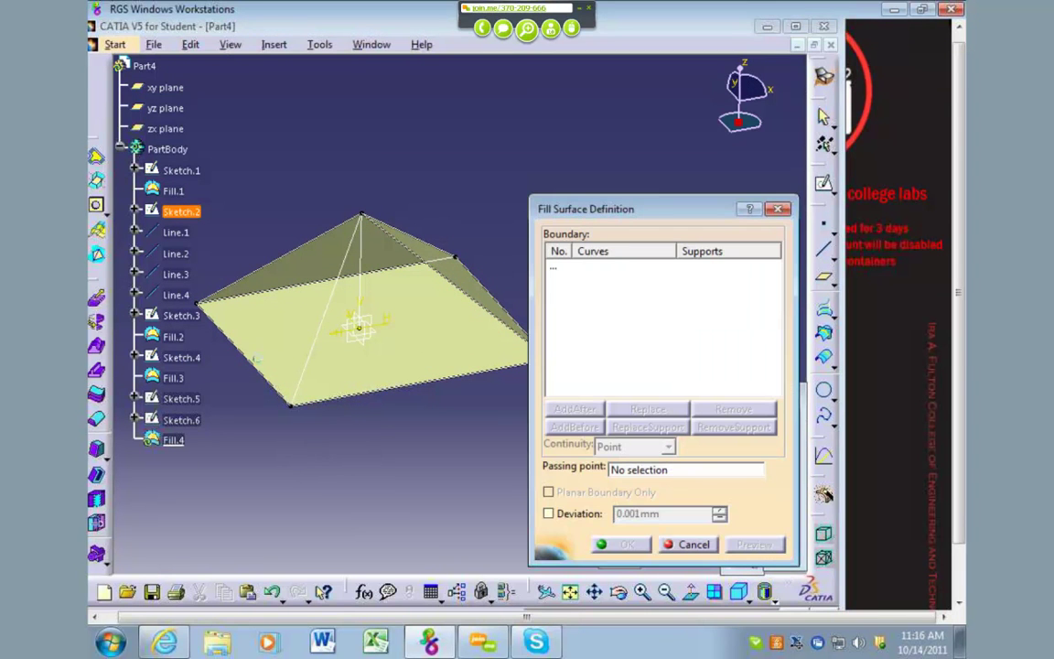
{"action": "left_click", "coordinate": [263, 372]}
{"action": "left_click", "coordinate": [315, 339]}
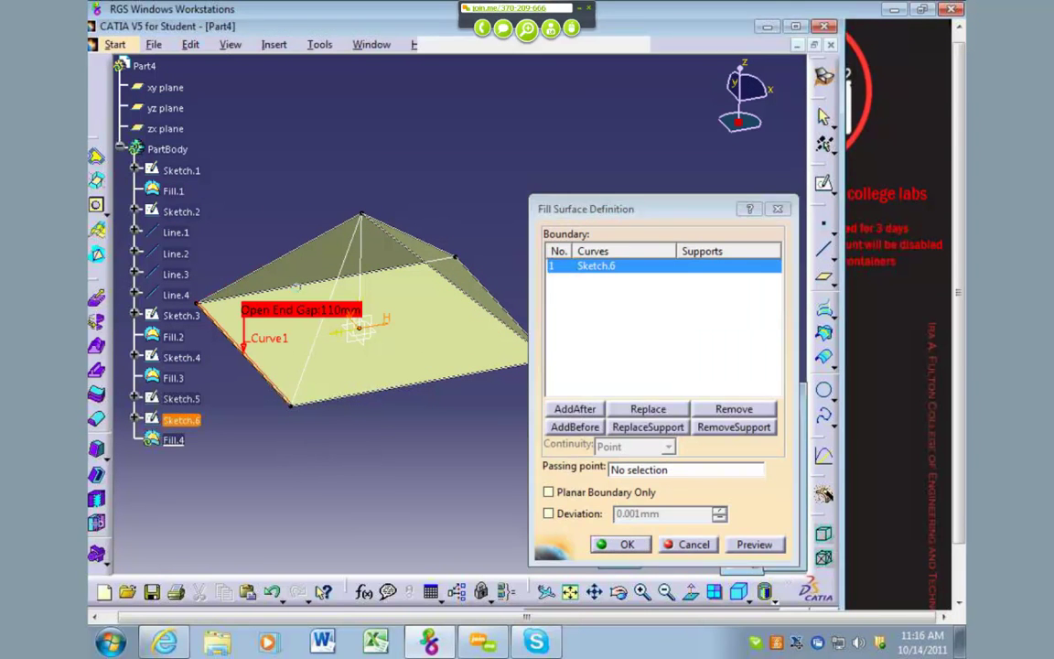
{"action": "left_click", "coordinate": [289, 260]}
{"action": "left_click", "coordinate": [620, 544]}
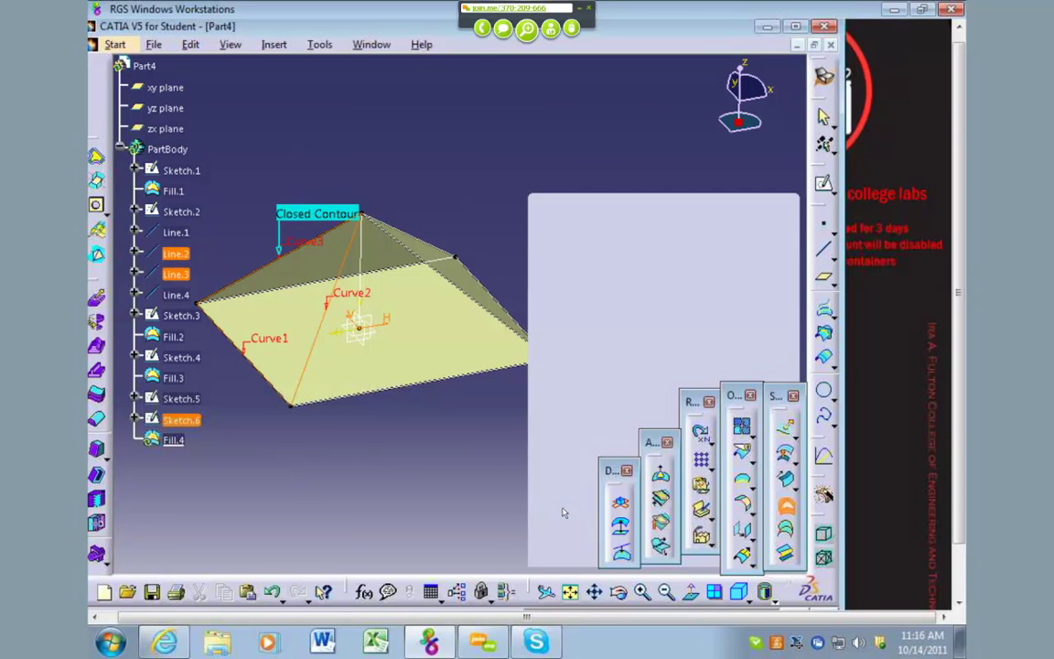
Step: Fill the last open triangular side face using Line.4, Line.3 and Sketch.5 as its boundary
{"action": "left_click", "coordinate": [503, 321]}
{"action": "left_click", "coordinate": [325, 318]}
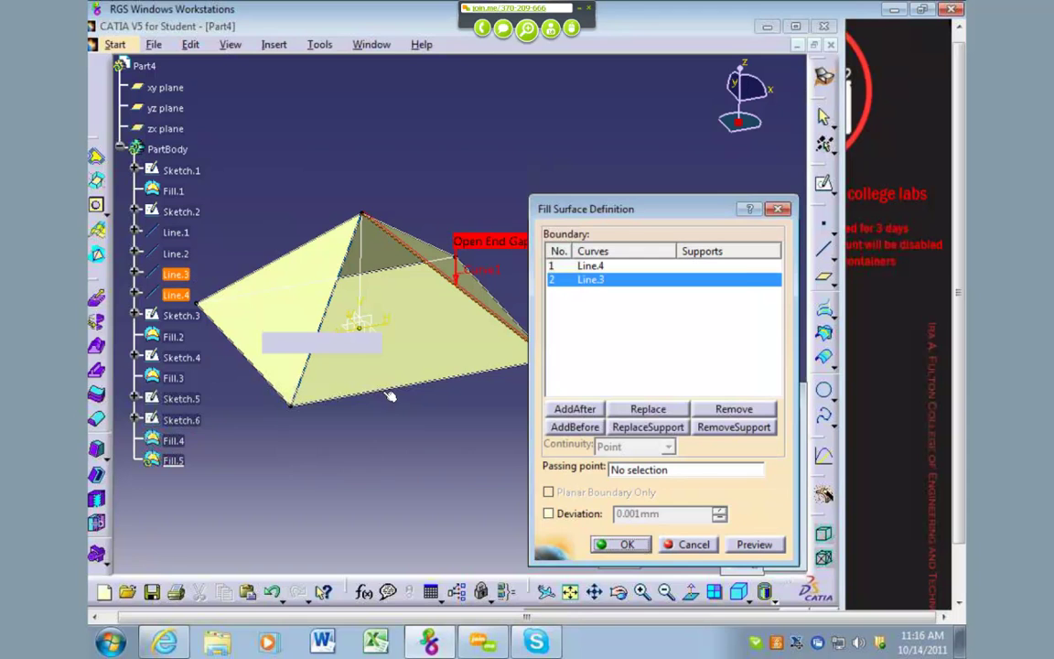
{"action": "left_click", "coordinate": [403, 386]}
{"action": "left_click", "coordinate": [598, 547]}
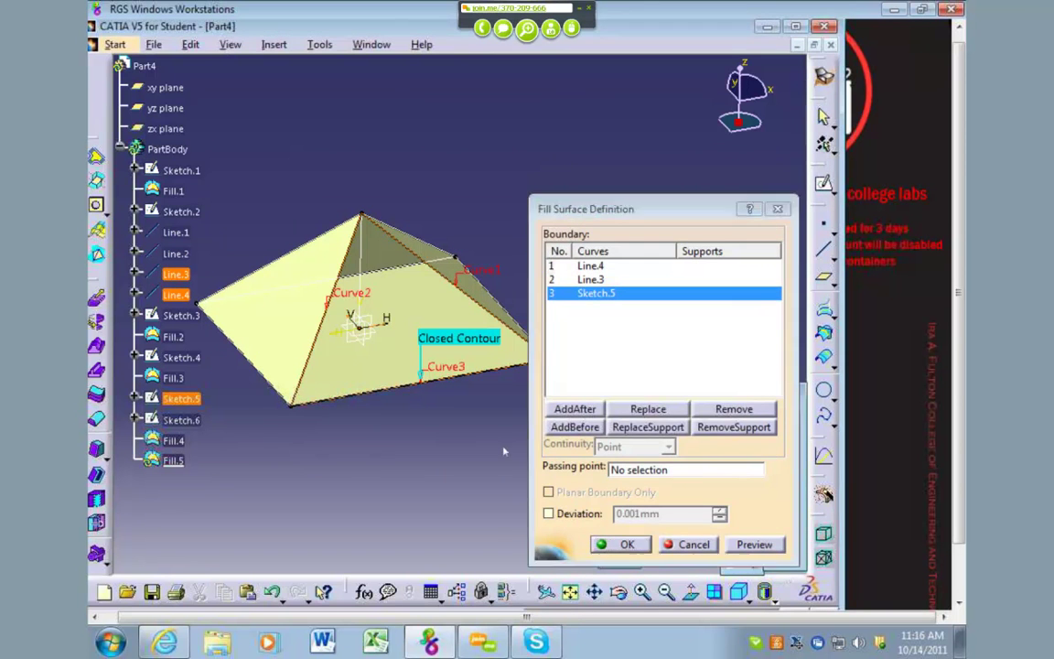
Step: Join the two adjacent side faces Fill.3 and Fill.5 into one surface
{"action": "middle_click_drag", "start_coordinate": [489, 425], "coordinate": [314, 350]}
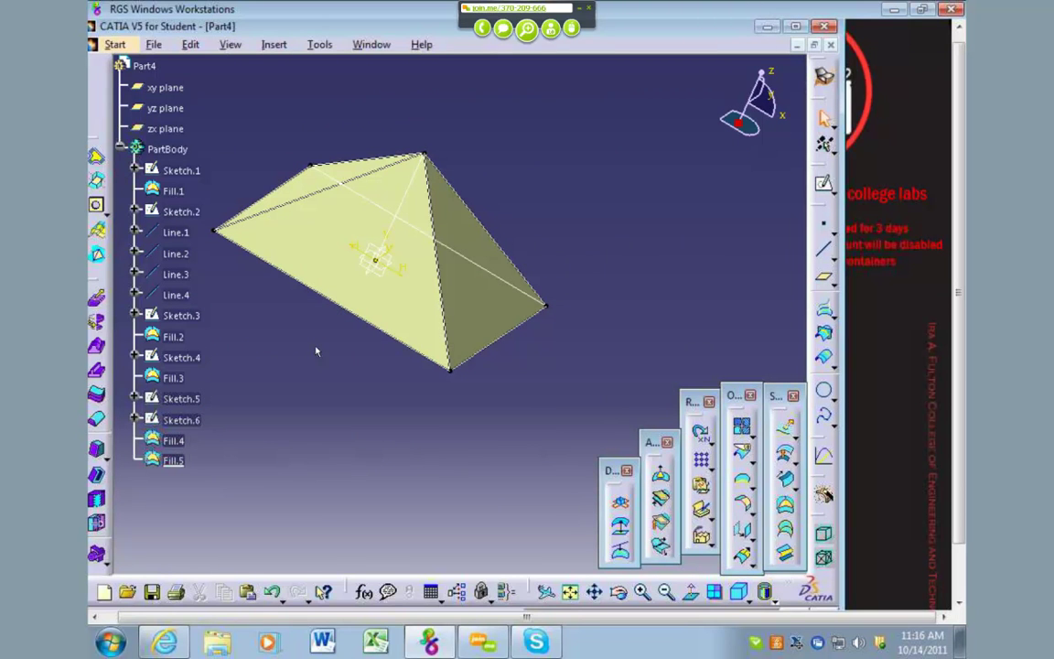
{"action": "mouse_move", "coordinate": [389, 403]}
{"action": "middle_mouse_down"}
{"action": "mouse_move", "coordinate": [463, 413]}
{"action": "mouse_move", "coordinate": [463, 448]}
{"action": "middle_mouse_up"}
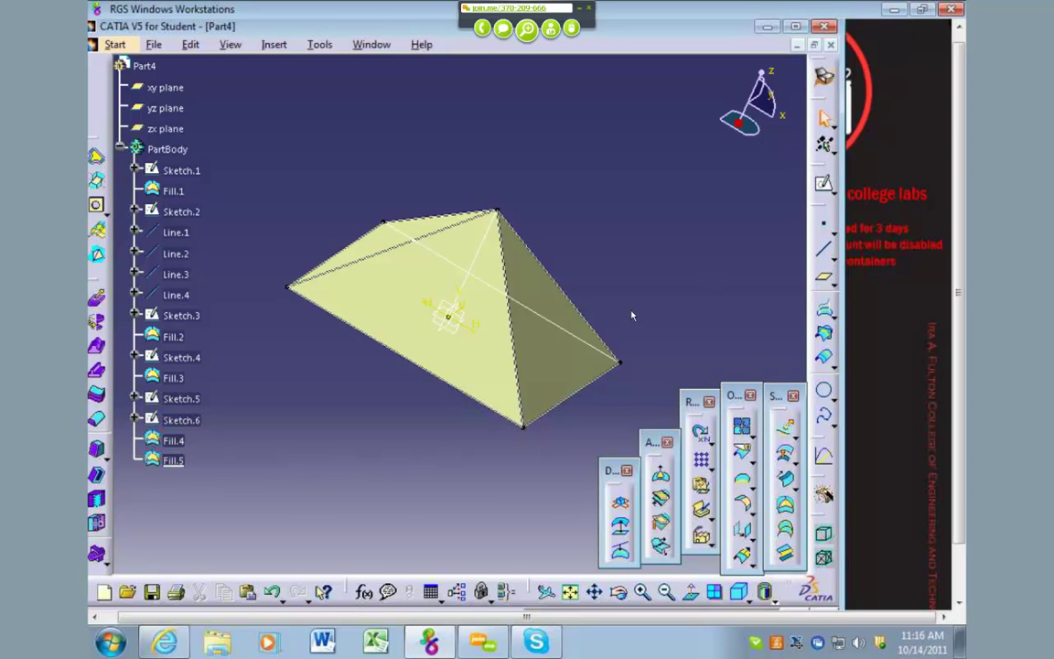
{"action": "left_click", "coordinate": [743, 427]}
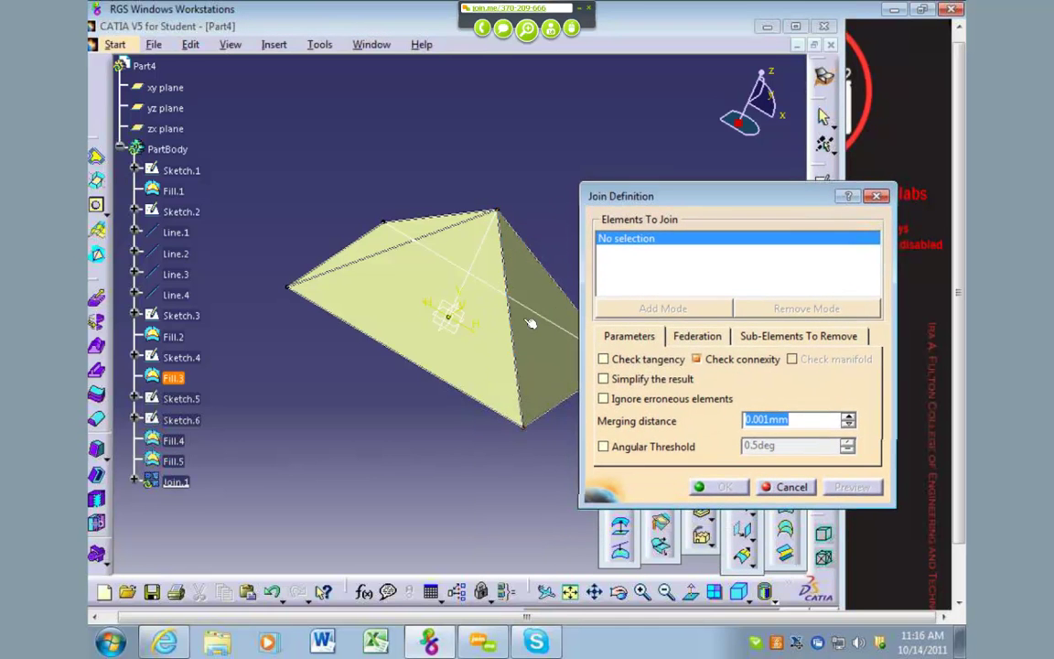
{"action": "left_click", "coordinate": [530, 322]}
{"action": "left_click", "coordinate": [479, 329]}
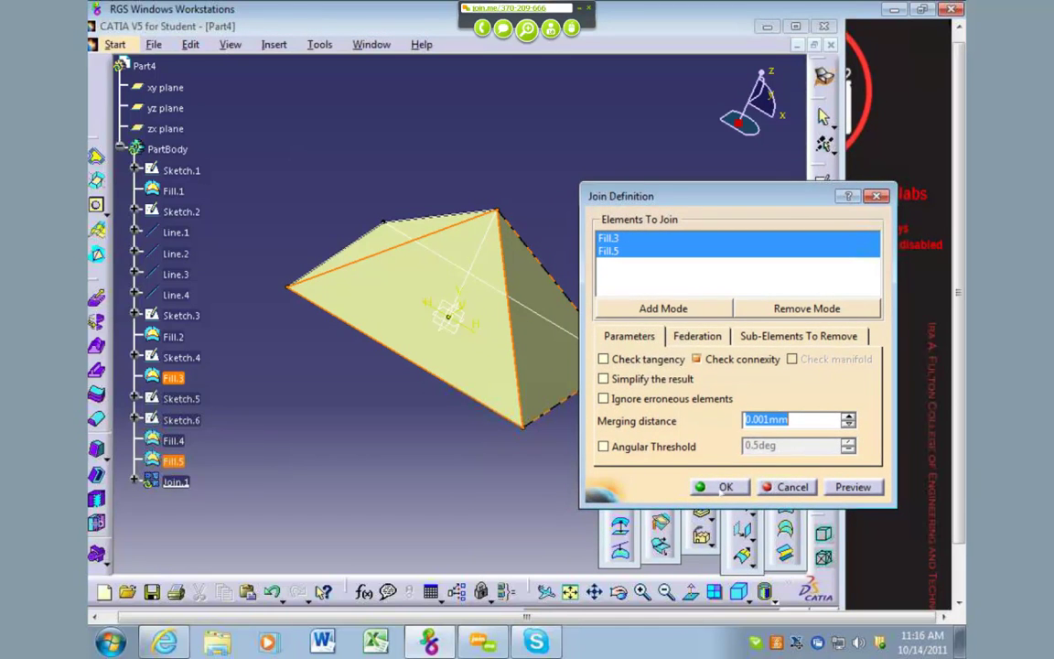
{"action": "left_click", "coordinate": [721, 488]}
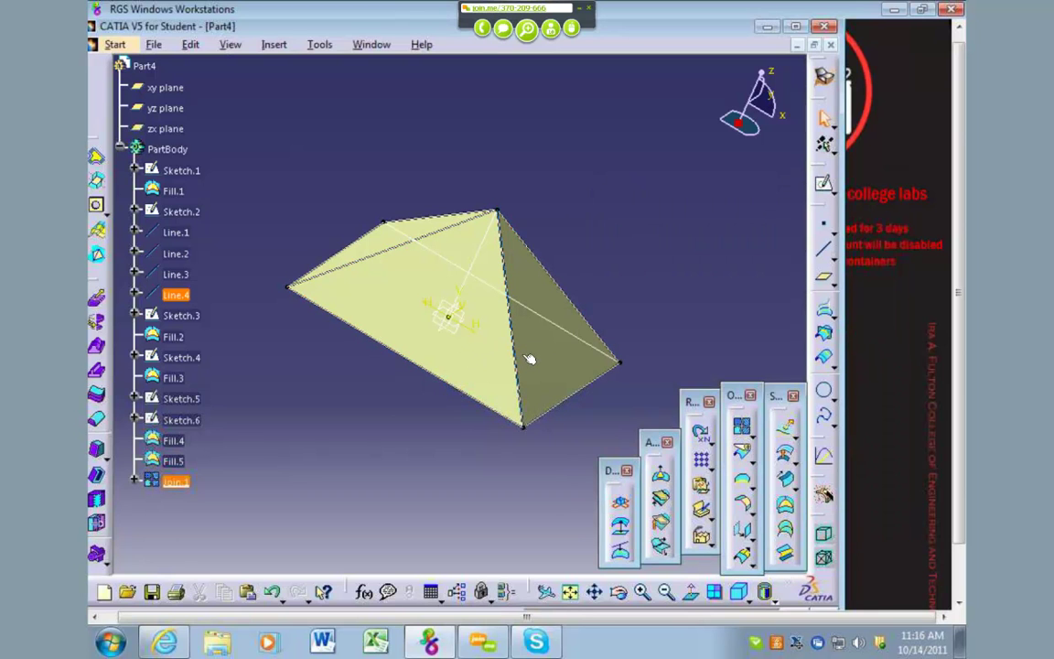
Step: Join Join.1 with the remaining side faces Fill.4 and Fill.2 and the base surface Fill.1
{"action": "left_click", "coordinate": [749, 433]}
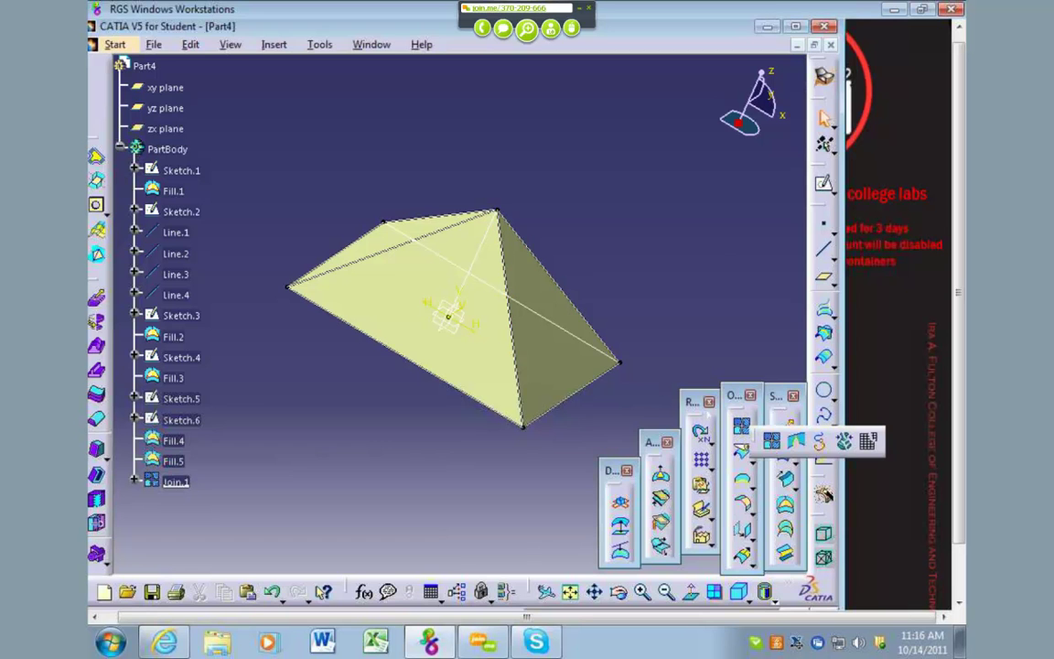
{"action": "left_click", "coordinate": [773, 442]}
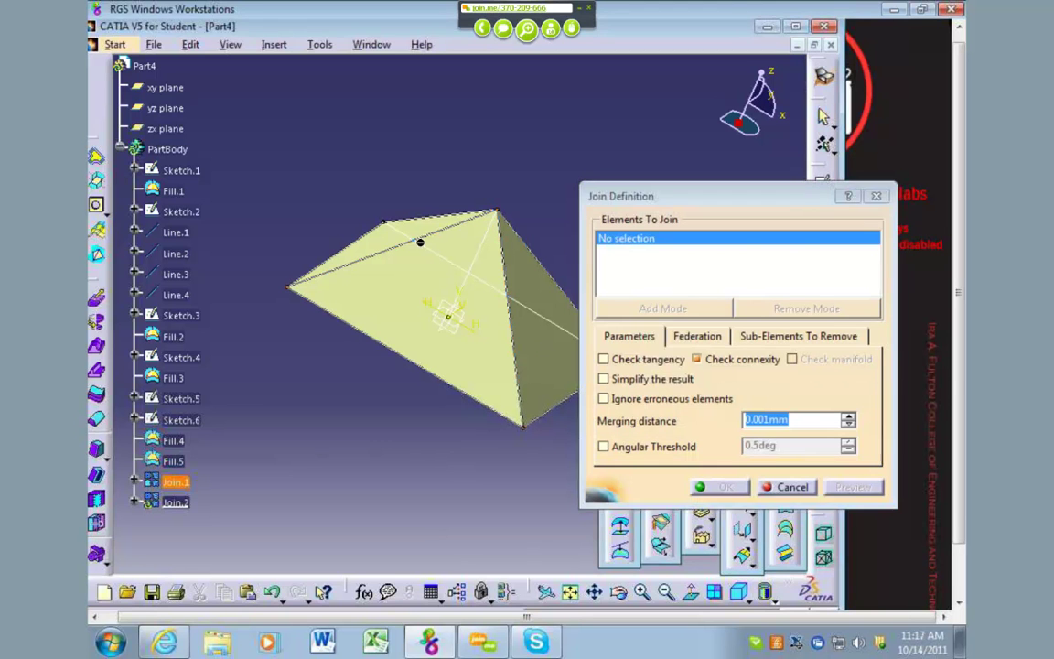
{"action": "left_click", "coordinate": [413, 236]}
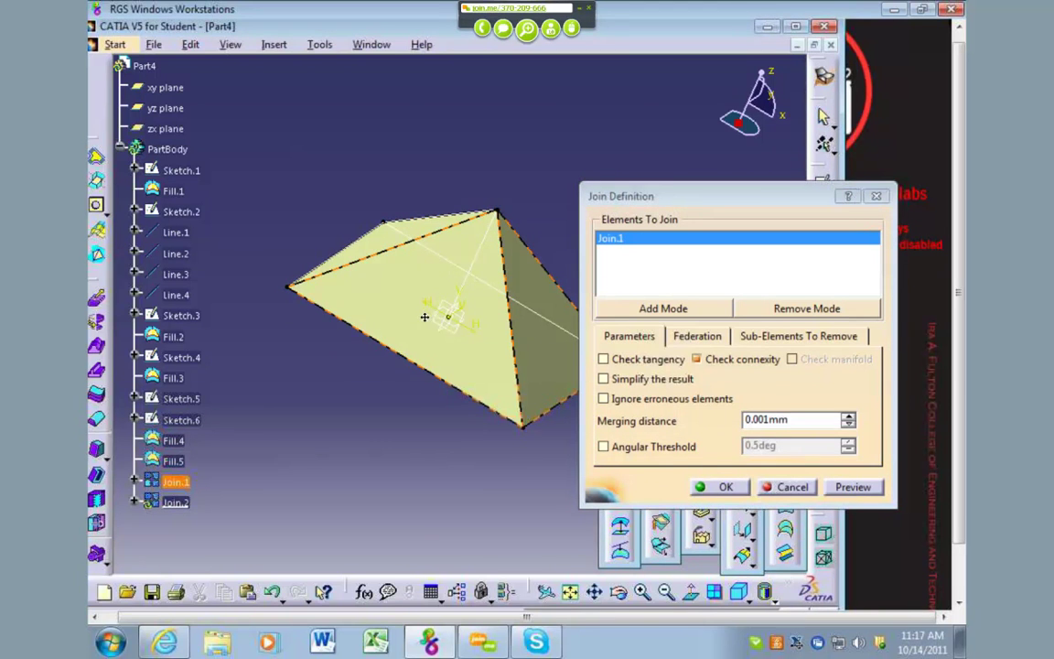
{"action": "middle_click_drag", "start_coordinate": [425, 316], "coordinate": [417, 441]}
{"action": "left_click", "coordinate": [390, 264]}
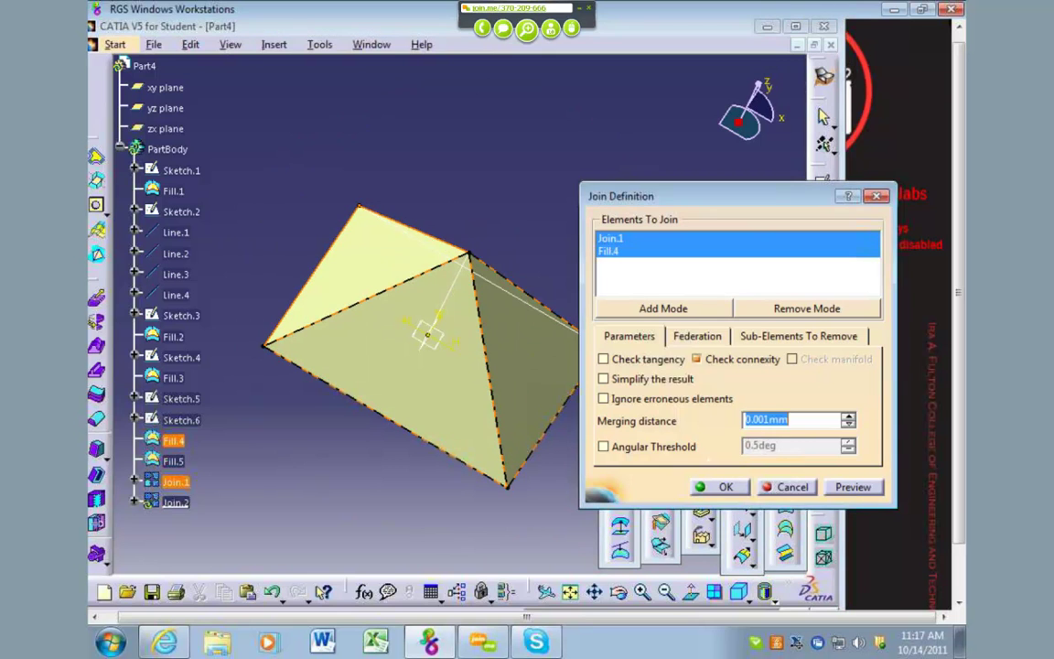
{"action": "middle_click_drag", "start_coordinate": [529, 345], "coordinate": [512, 252]}
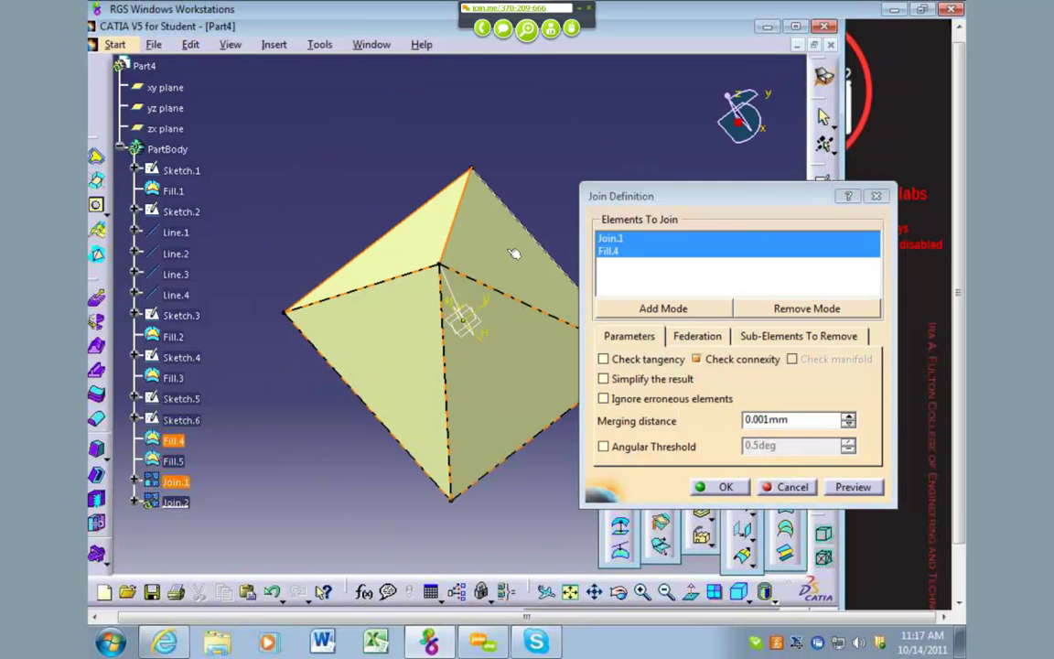
{"action": "left_click", "coordinate": [506, 388]}
{"action": "middle_click_drag", "start_coordinate": [505, 388], "coordinate": [521, 316]}
{"action": "left_click", "coordinate": [719, 486]}
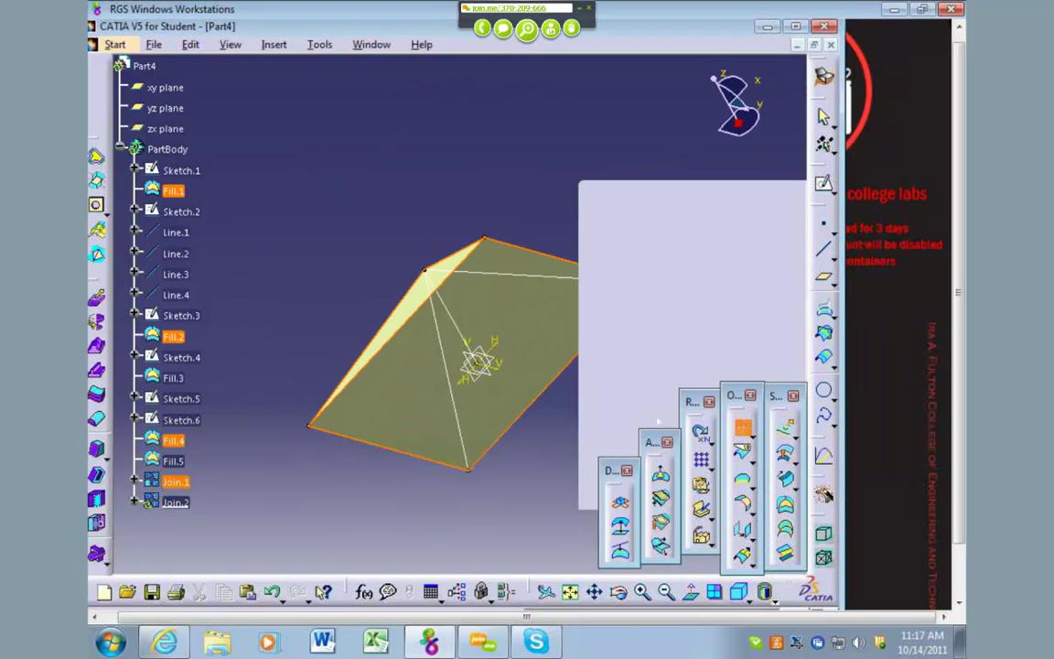
Step: Switch the part with the joined pyramid surface to the Part Design workbench
{"action": "middle_click_drag", "start_coordinate": [493, 245], "coordinate": [473, 478]}
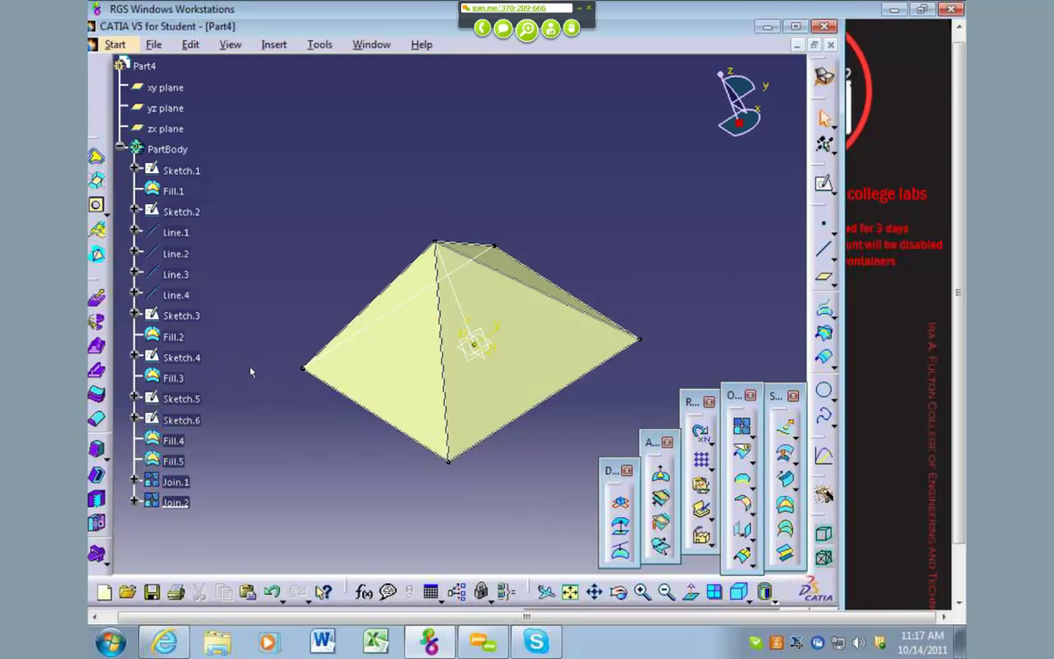
{"action": "left_click", "coordinate": [174, 502]}
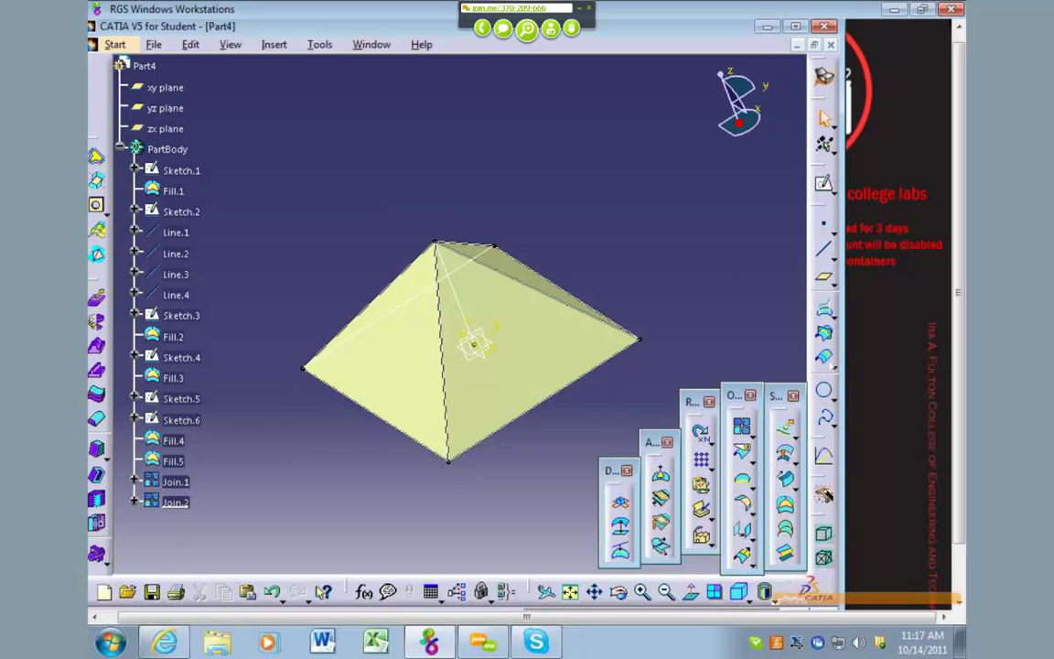
{"action": "left_click", "coordinate": [115, 44]}
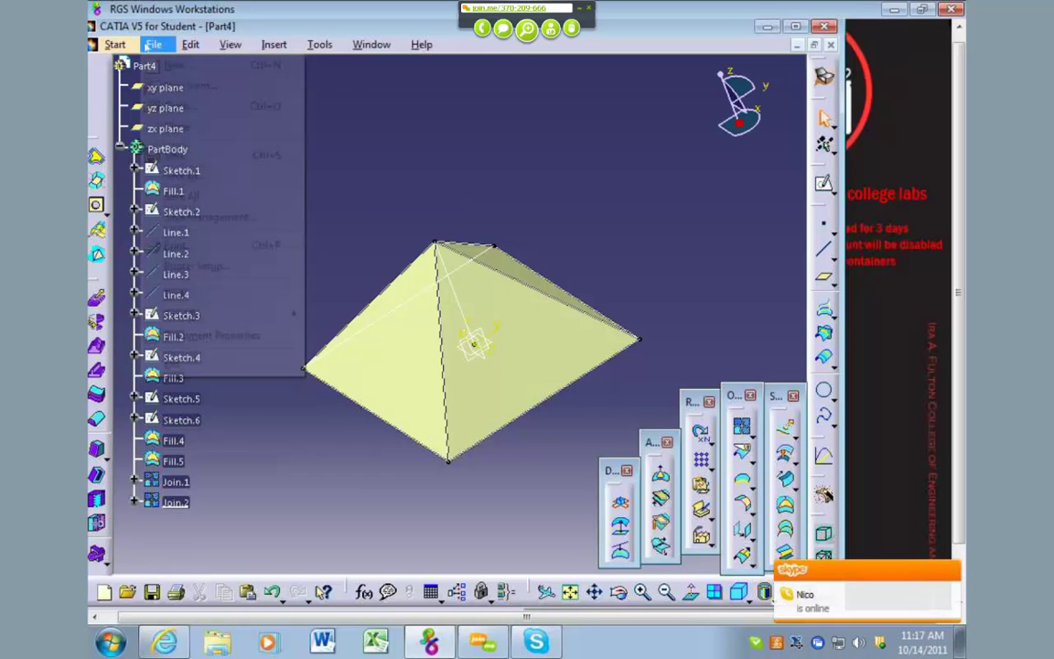
{"action": "mouse_move", "coordinate": [280, 85]}
{"action": "left_click", "coordinate": [363, 85]}
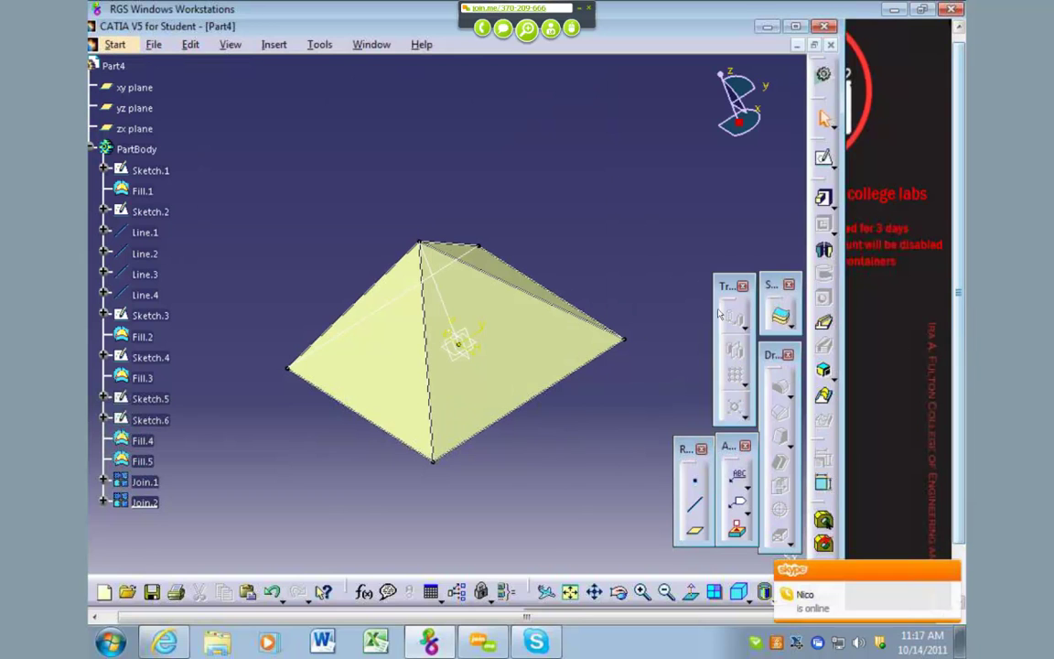
Step: Turn the joined pyramid surface Join.2 into a solid with Close Surface
{"action": "left_click", "coordinate": [828, 327]}
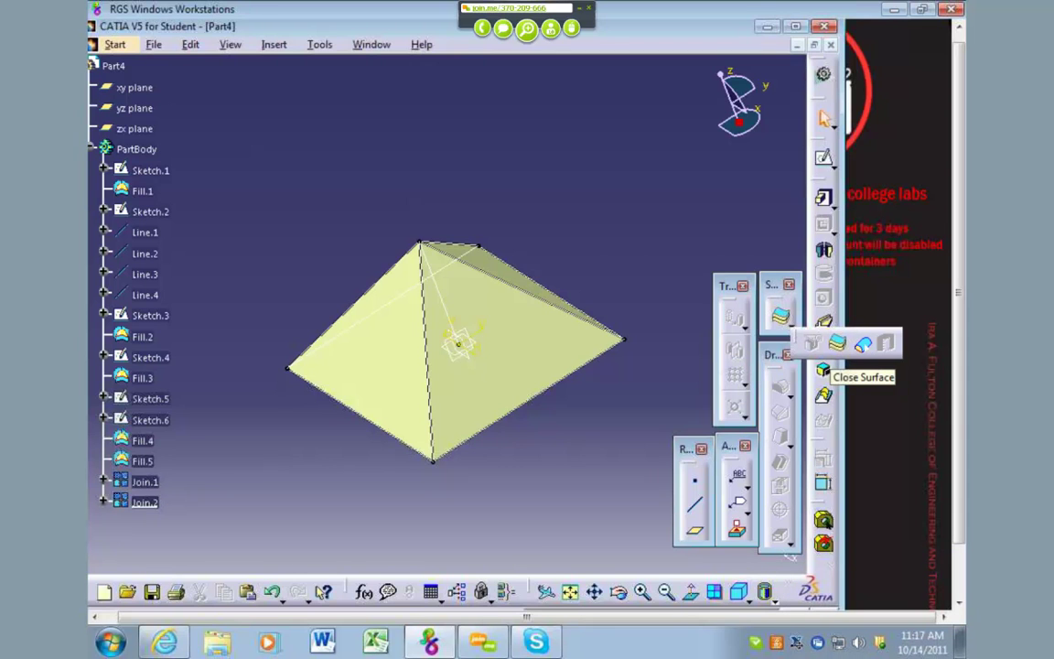
{"action": "left_click", "coordinate": [863, 346]}
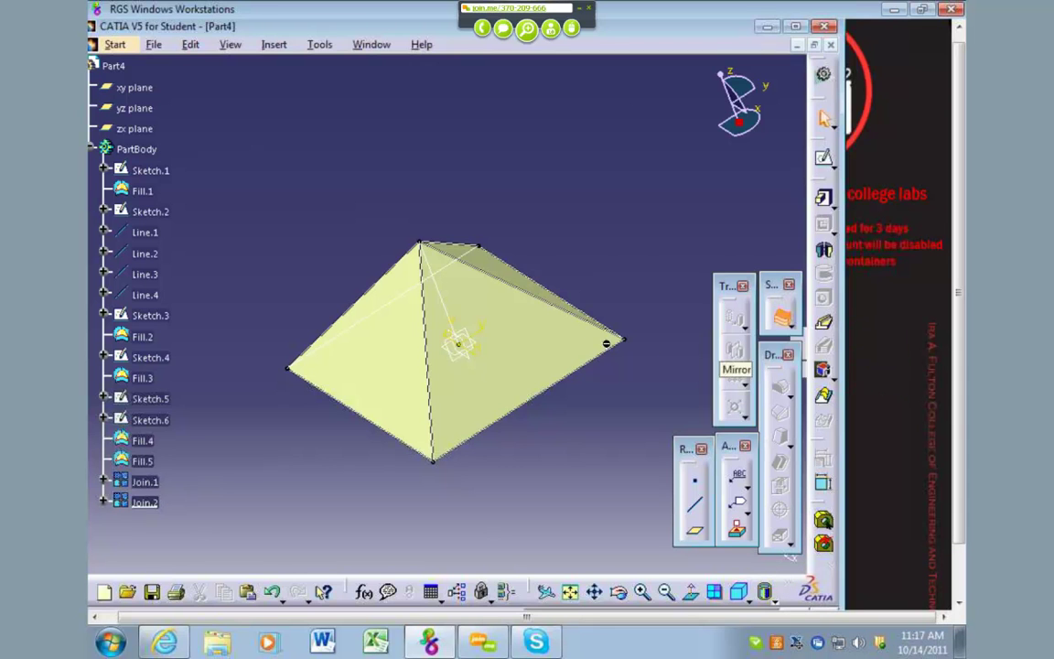
{"action": "left_click", "coordinate": [477, 313]}
{"action": "left_click", "coordinate": [699, 549]}
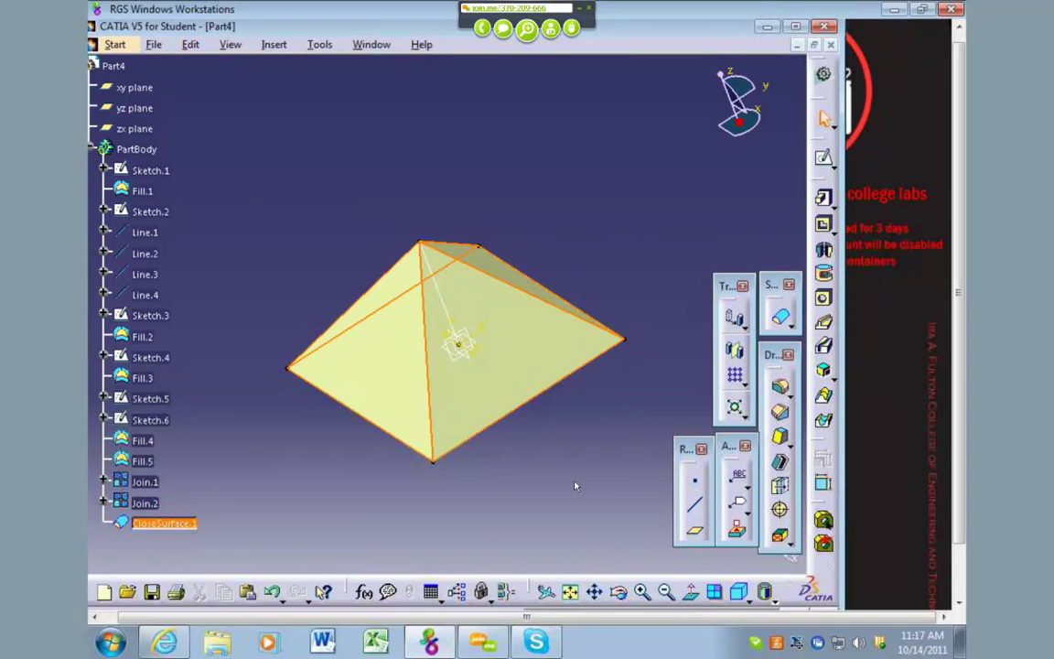
Step: Hide the side faces Fill.4 and Fill.3 and the joined surfaces Join.1 and Join.2 covering the solid pyramid
{"action": "middle_click_drag", "start_coordinate": [562, 470], "coordinate": [348, 282]}
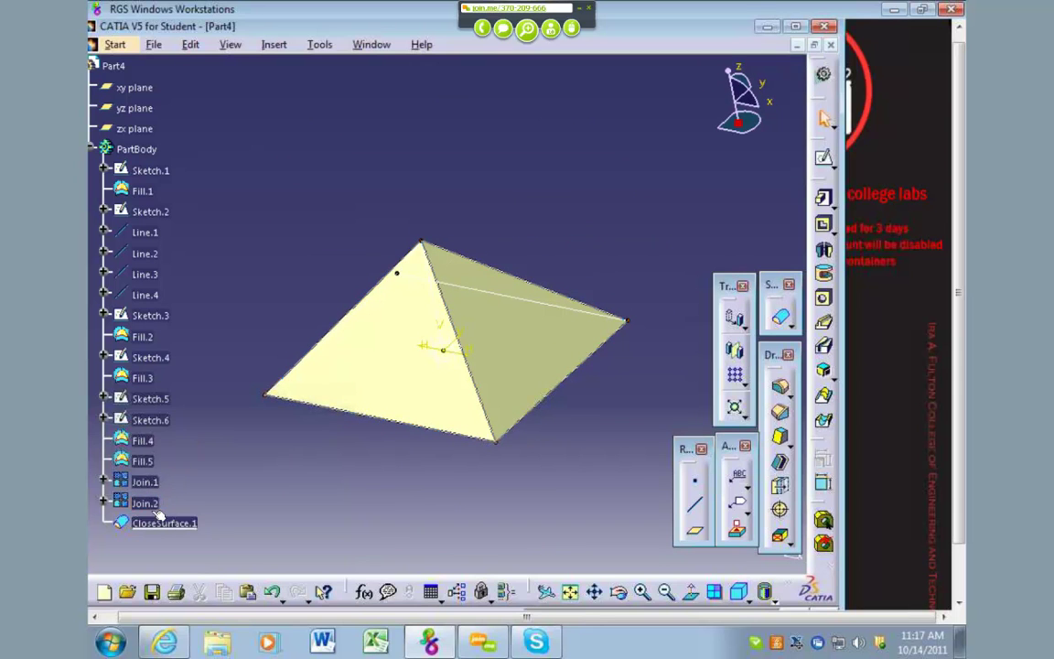
{"action": "right_click", "coordinate": [143, 444]}
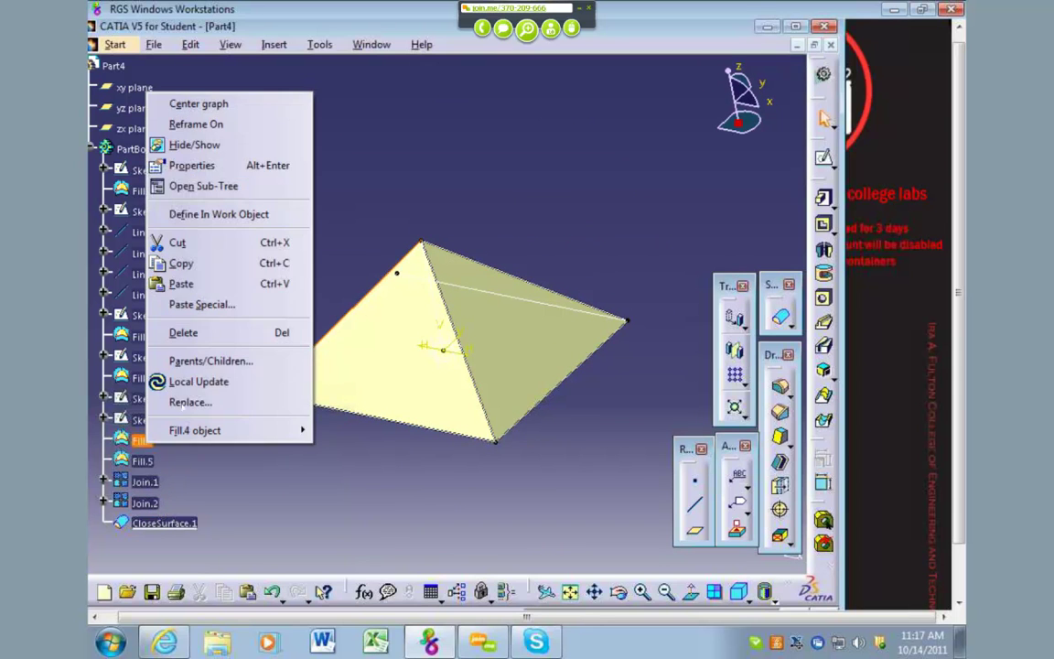
{"action": "left_click", "coordinate": [189, 130]}
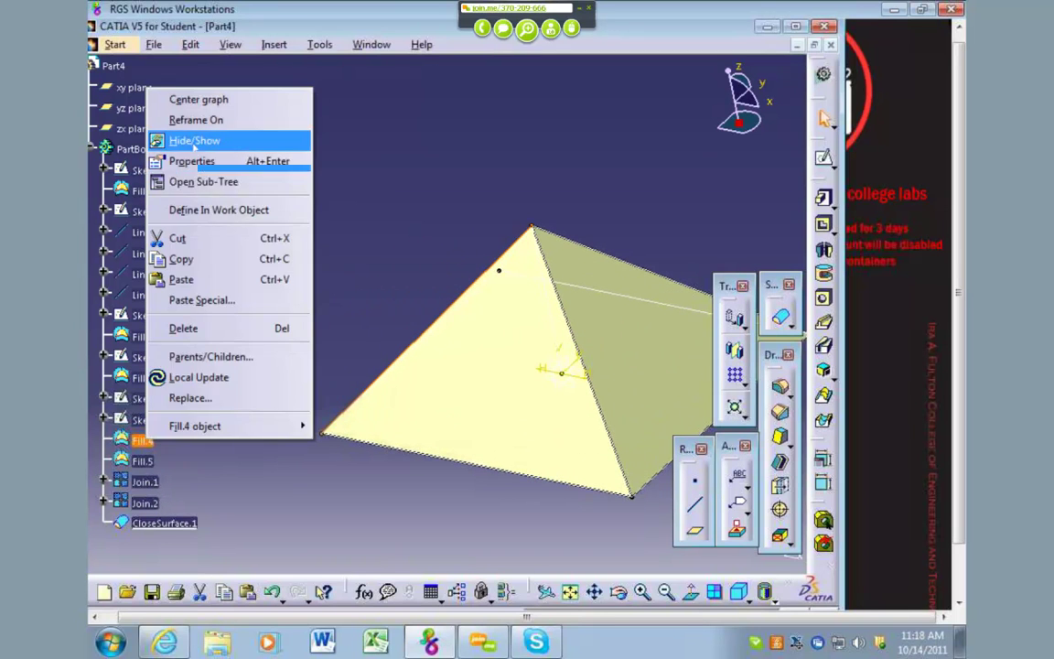
{"action": "left_click", "coordinate": [190, 141]}
{"action": "right_click", "coordinate": [146, 382]}
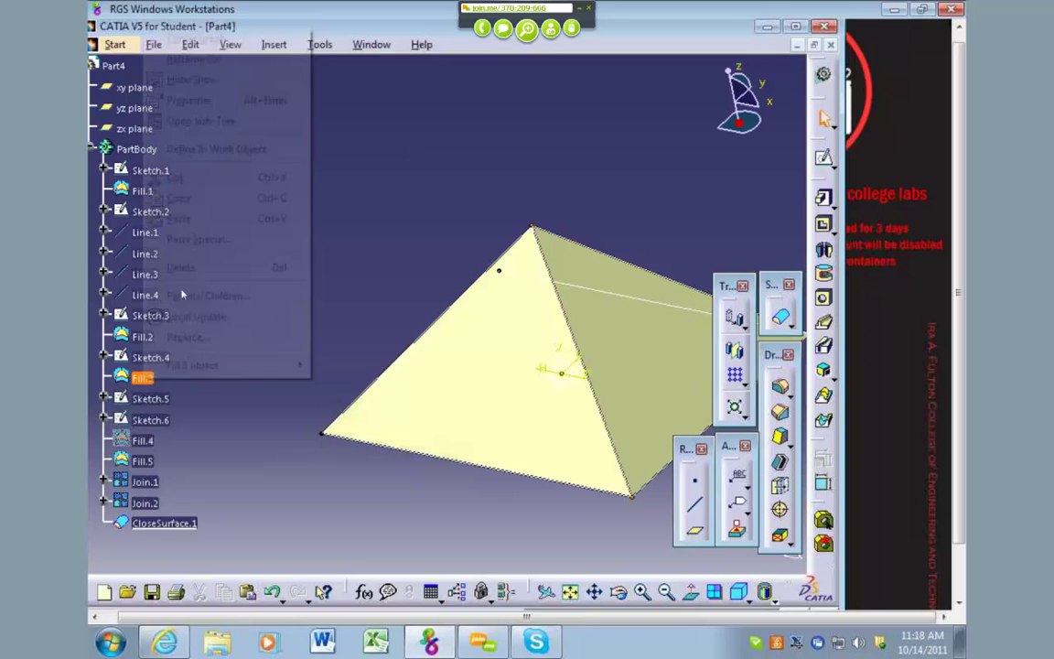
{"action": "left_click", "coordinate": [176, 73]}
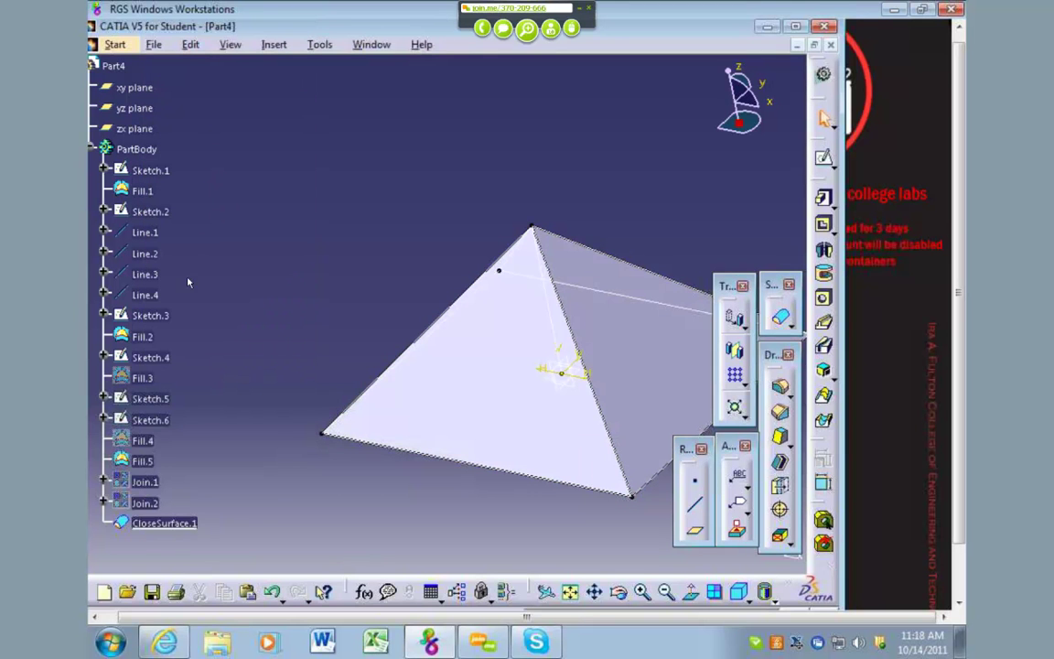
{"action": "middle_click_drag", "start_coordinate": [388, 490], "coordinate": [611, 457]}
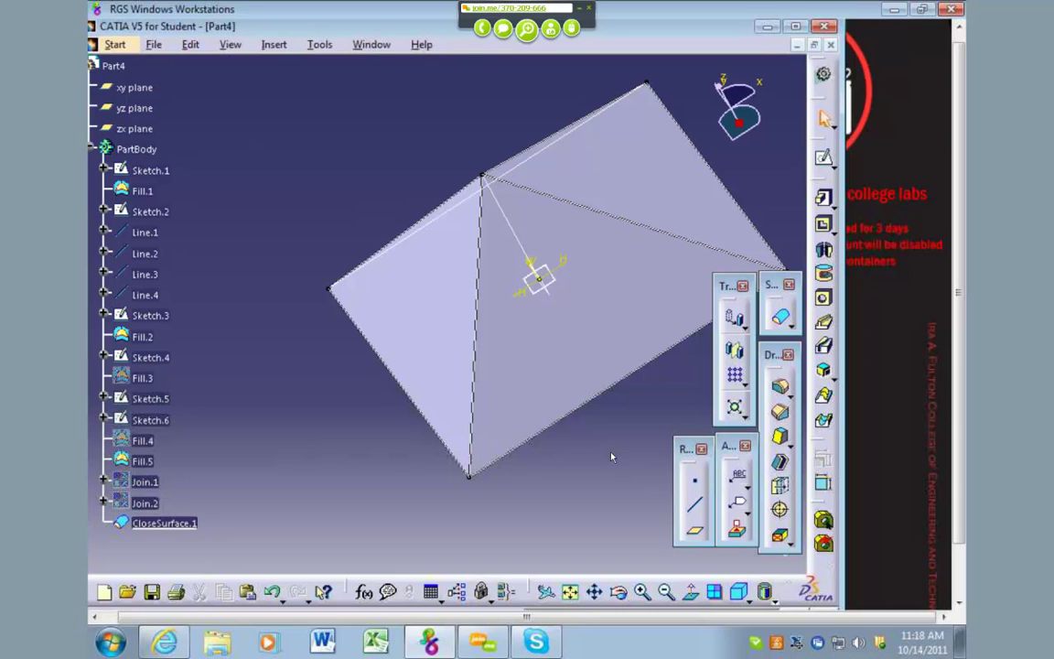
{"action": "middle_click_drag", "start_coordinate": [606, 454], "coordinate": [512, 457]}
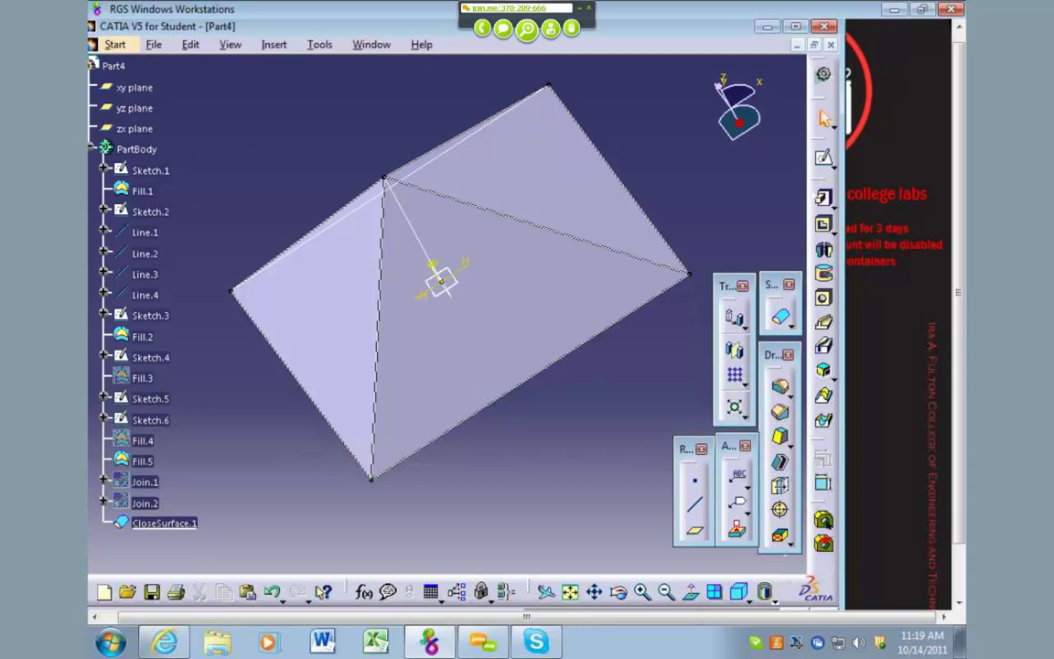
Step: Start a sketch on the zx plane and draw an 80 by 30 mm rectangle below the pyramid, starting on the vertical axis
{"action": "left_click", "coordinate": [823, 157]}
{"action": "left_click", "coordinate": [134, 128]}
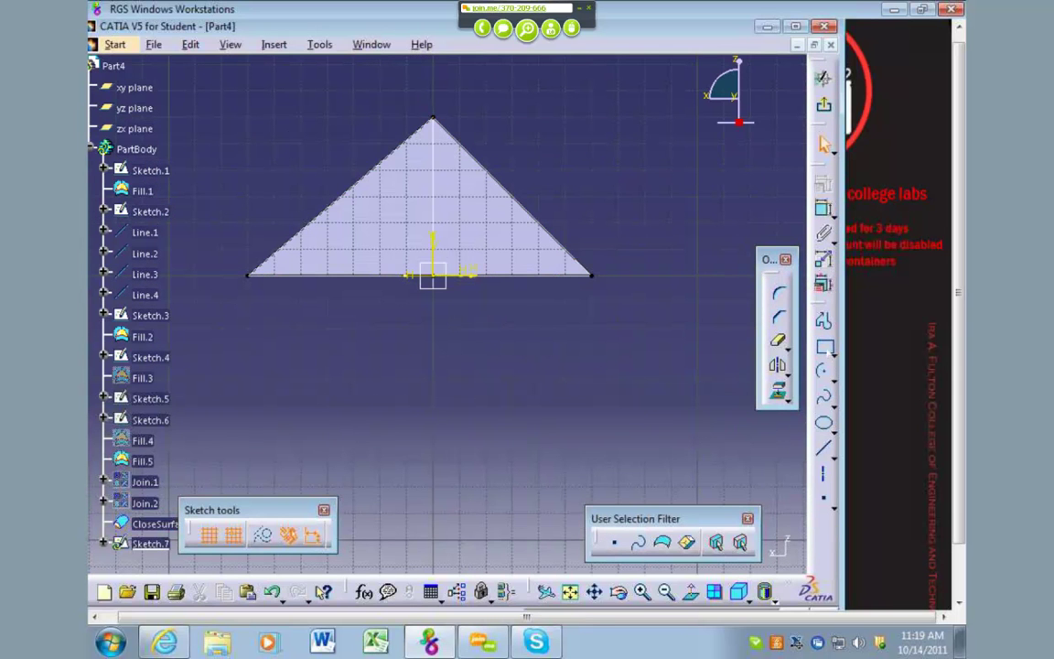
{"action": "left_click", "coordinate": [823, 345]}
{"action": "left_click", "coordinate": [432, 381]}
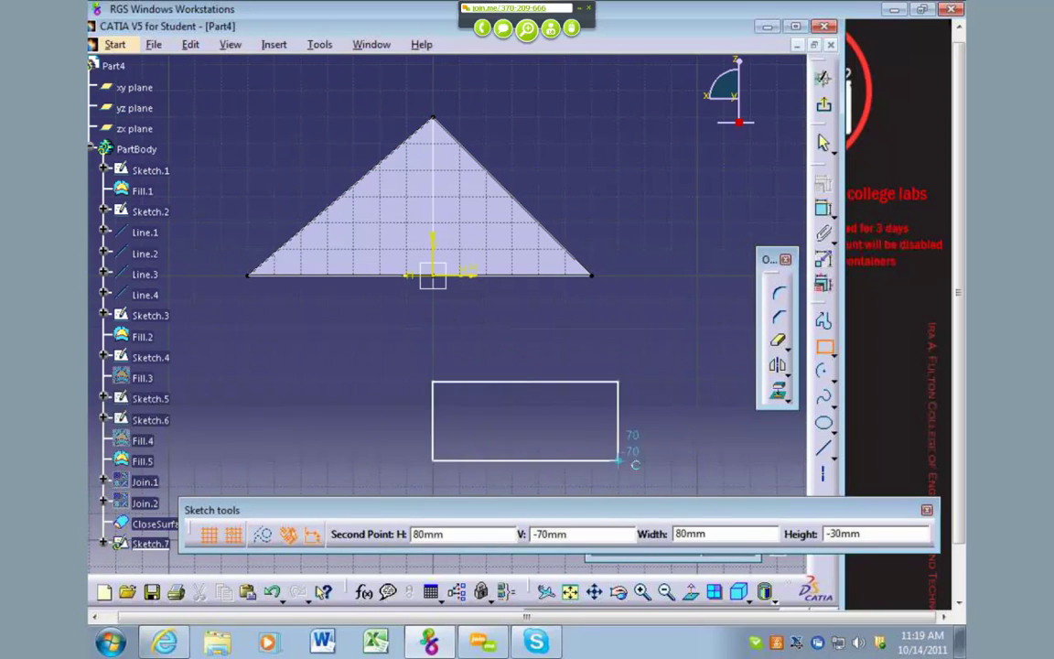
{"action": "left_click", "coordinate": [645, 460]}
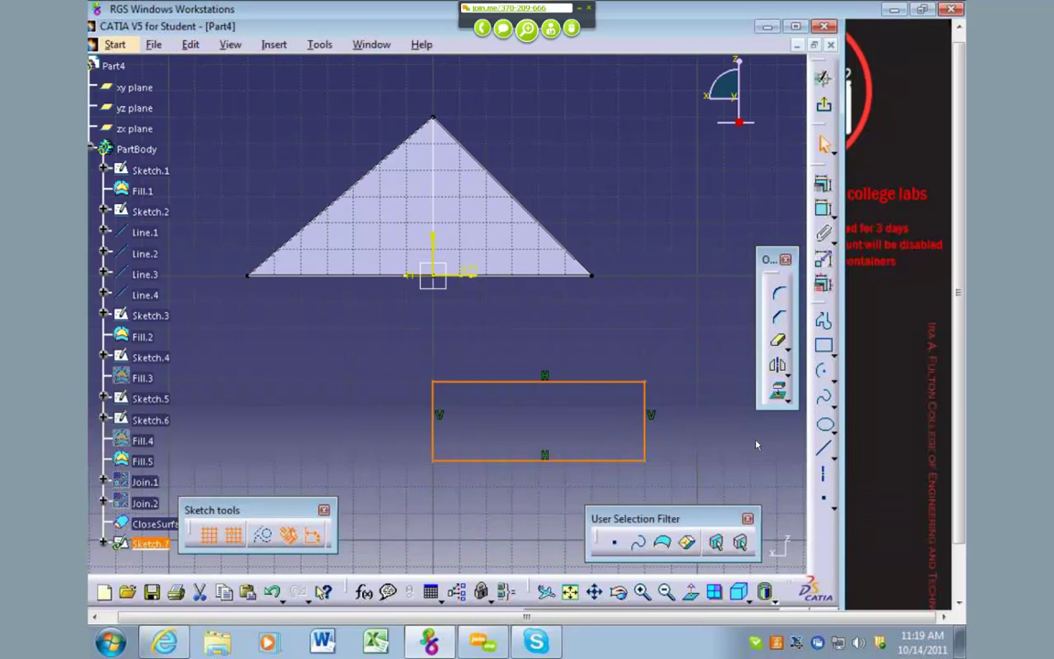
Step: Delete the rectangle's upper side and redraw it as a horizontal line ending just short of the right side, leaving a gap
{"action": "left_click", "coordinate": [679, 393]}
{"action": "left_click", "coordinate": [631, 382]}
{"action": "key", "text": "Delete"}
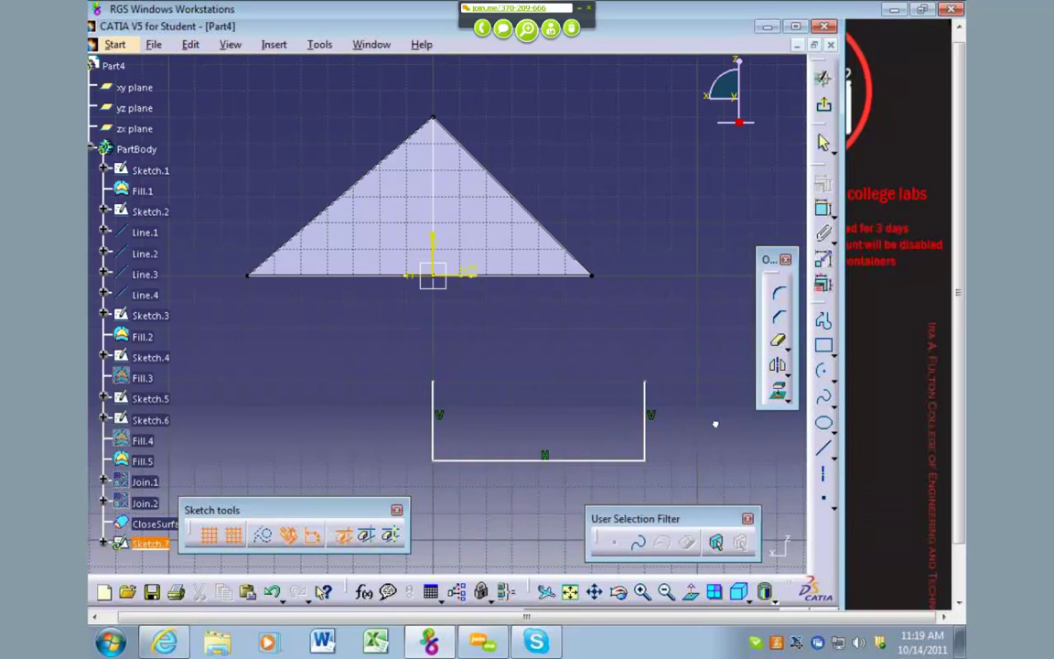
{"action": "left_click", "coordinate": [823, 448]}
{"action": "left_click", "coordinate": [433, 381]}
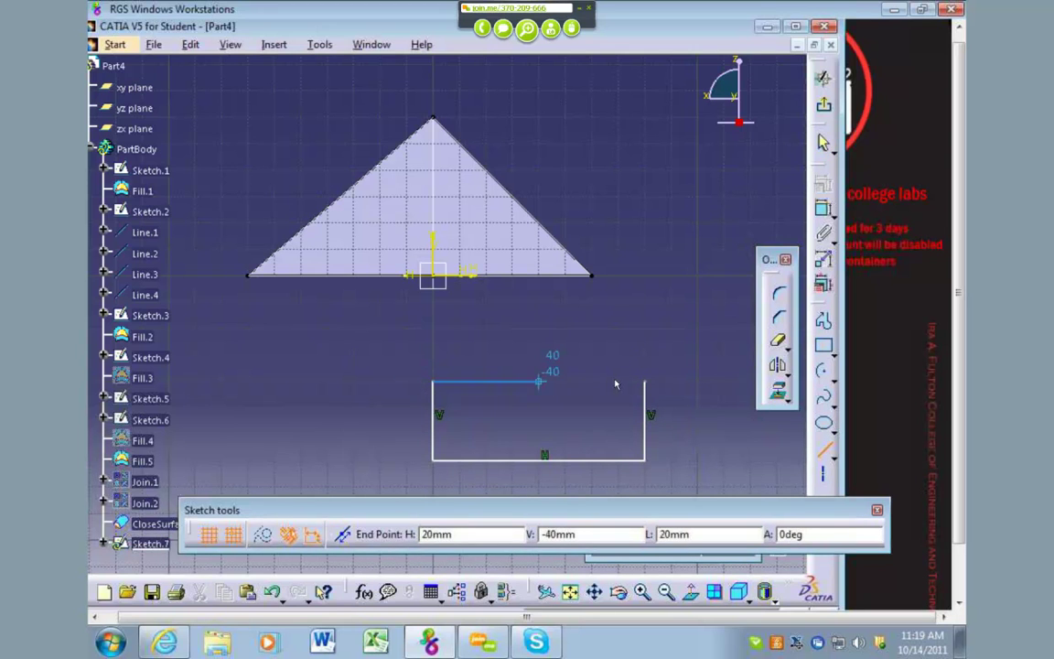
{"action": "left_click", "coordinate": [619, 381]}
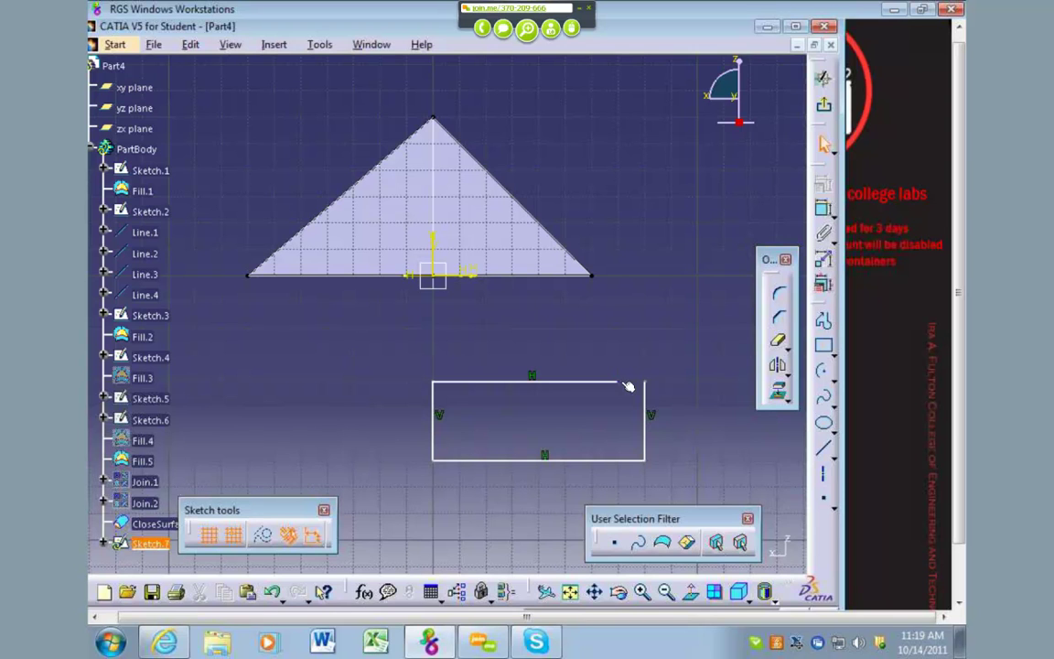
Step: Stretch the upper line's open end past the right side and draw a vertical line over that side from its lower corner to its upper end
{"action": "left_click_drag", "start_coordinate": [628, 386], "coordinate": [644, 330]}
{"action": "left_click", "coordinate": [683, 397]}
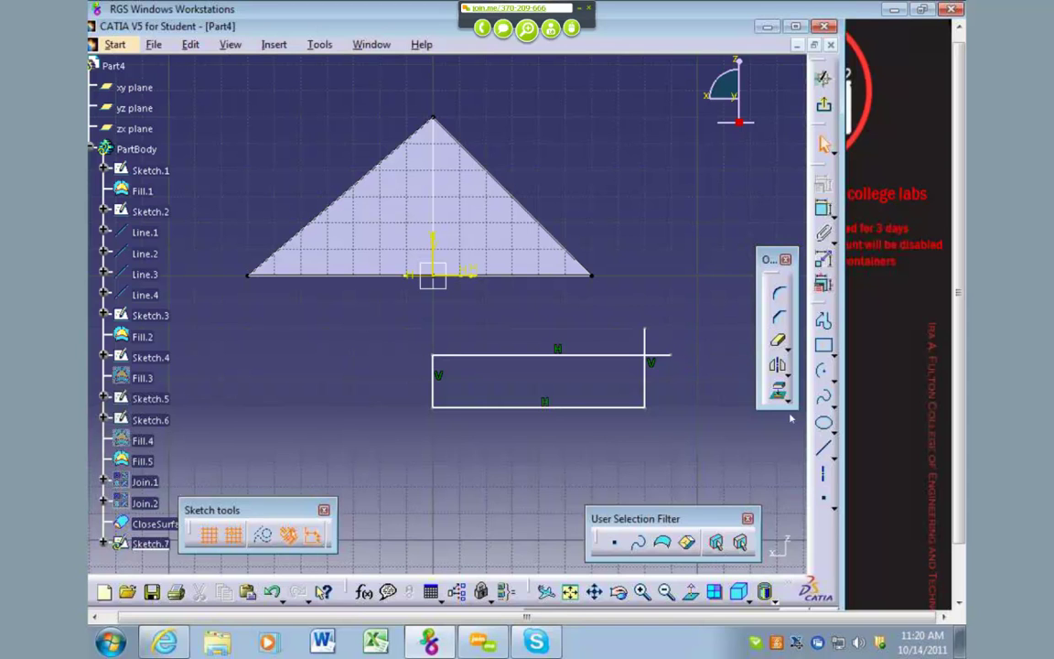
{"action": "left_click", "coordinate": [823, 449]}
{"action": "left_click", "coordinate": [645, 406]}
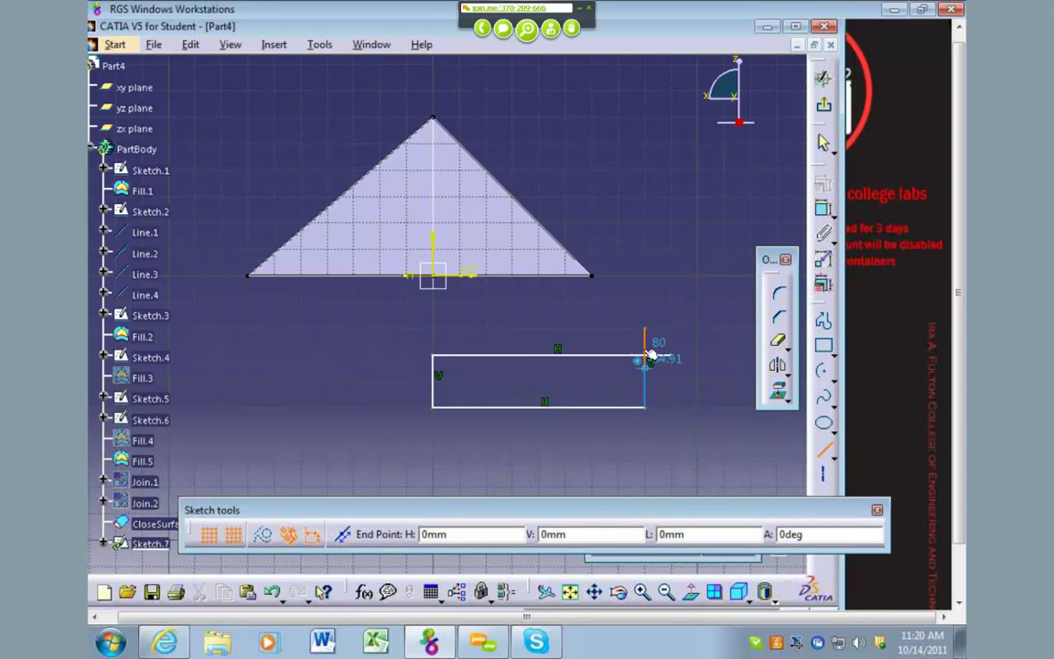
{"action": "left_click", "coordinate": [644, 327]}
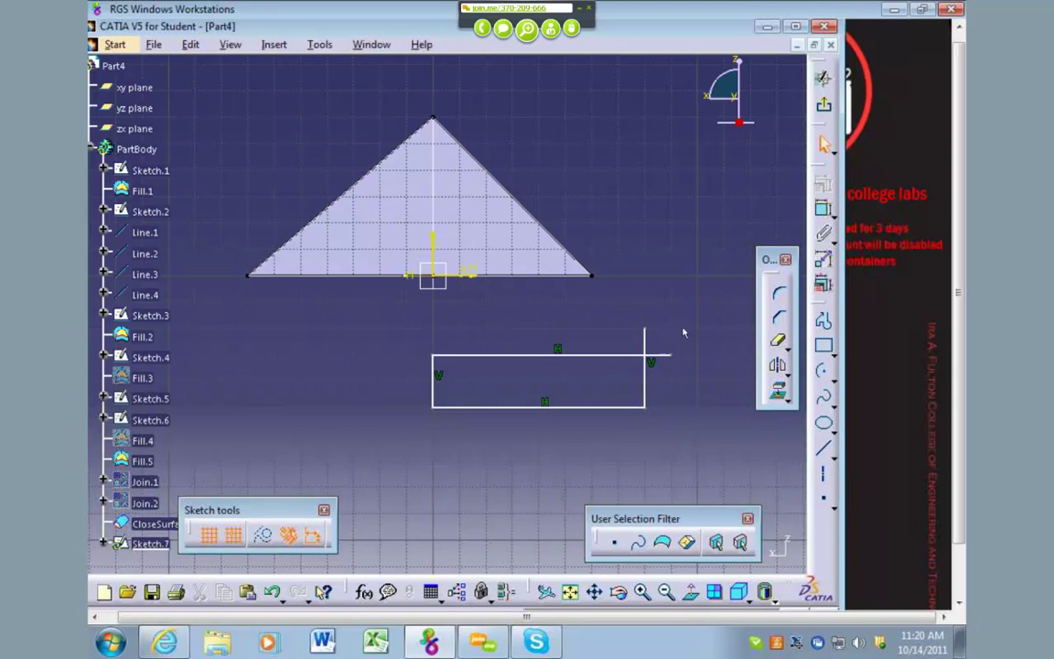
Step: Move the profile's right vertical side downward together with the lower edge, keeping the overlap with the upper line
{"action": "mouse_move", "coordinate": [653, 365]}
{"action": "left_mouse_down"}
{"action": "mouse_move", "coordinate": [680, 377]}
{"action": "mouse_move", "coordinate": [638, 396]}
{"action": "mouse_move", "coordinate": [642, 371]}
{"action": "mouse_move", "coordinate": [652, 380]}
{"action": "left_mouse_up"}
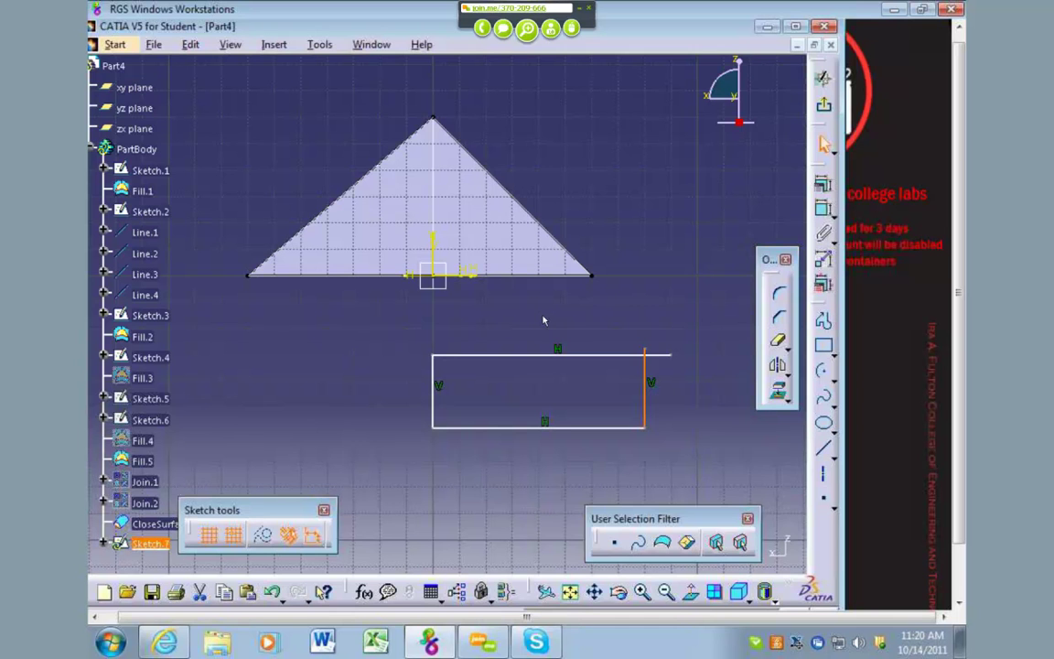
{"action": "middle_click_drag", "start_coordinate": [497, 324], "coordinate": [446, 269]}
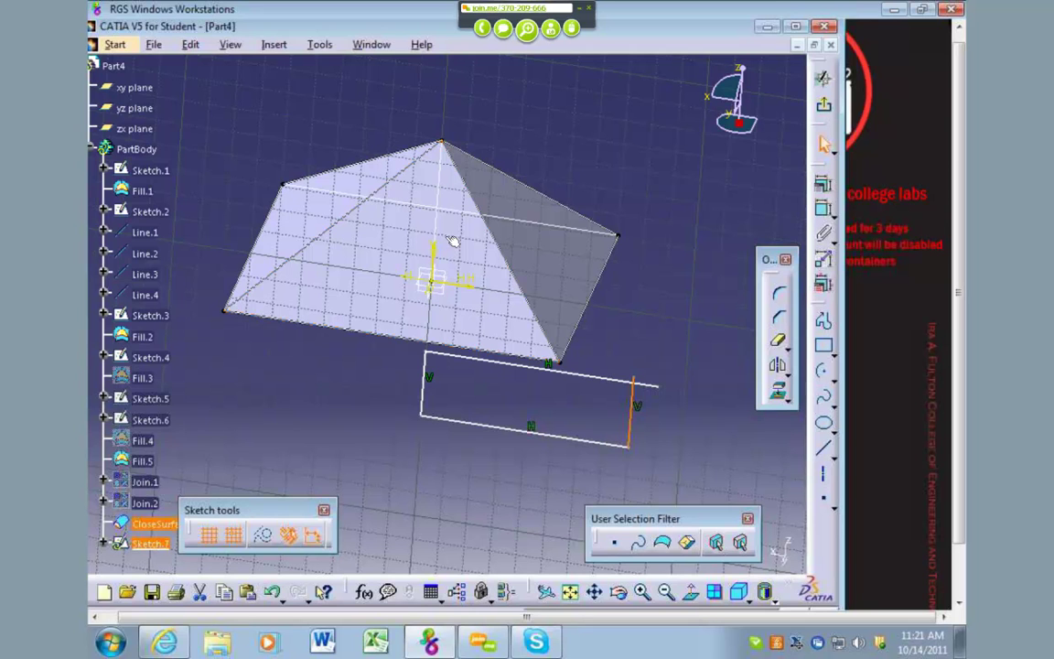
{"action": "left_click", "coordinate": [616, 213]}
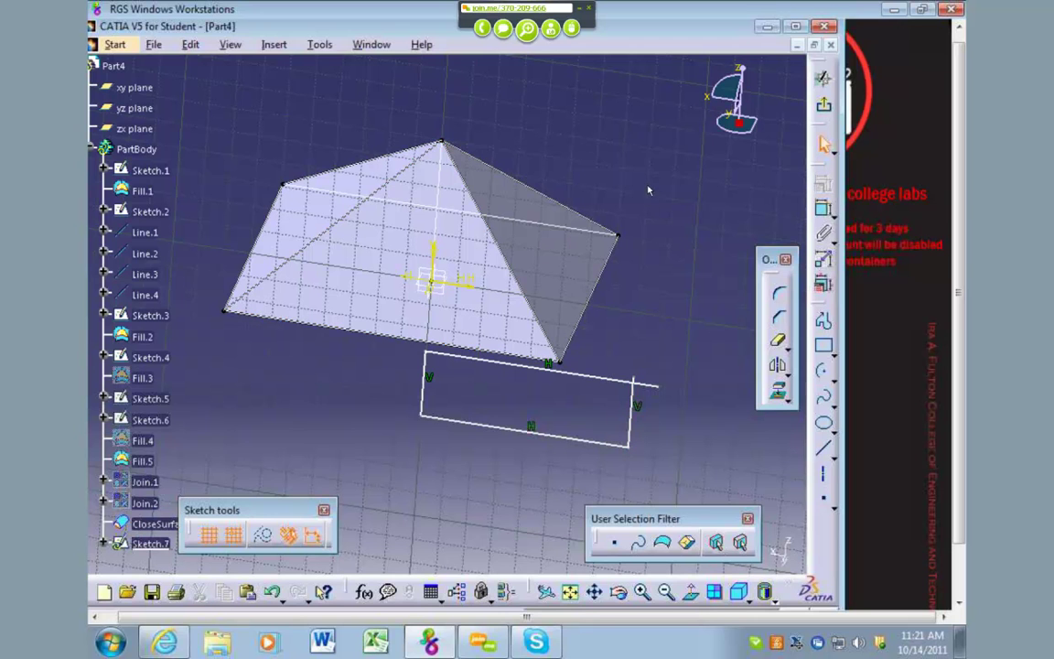